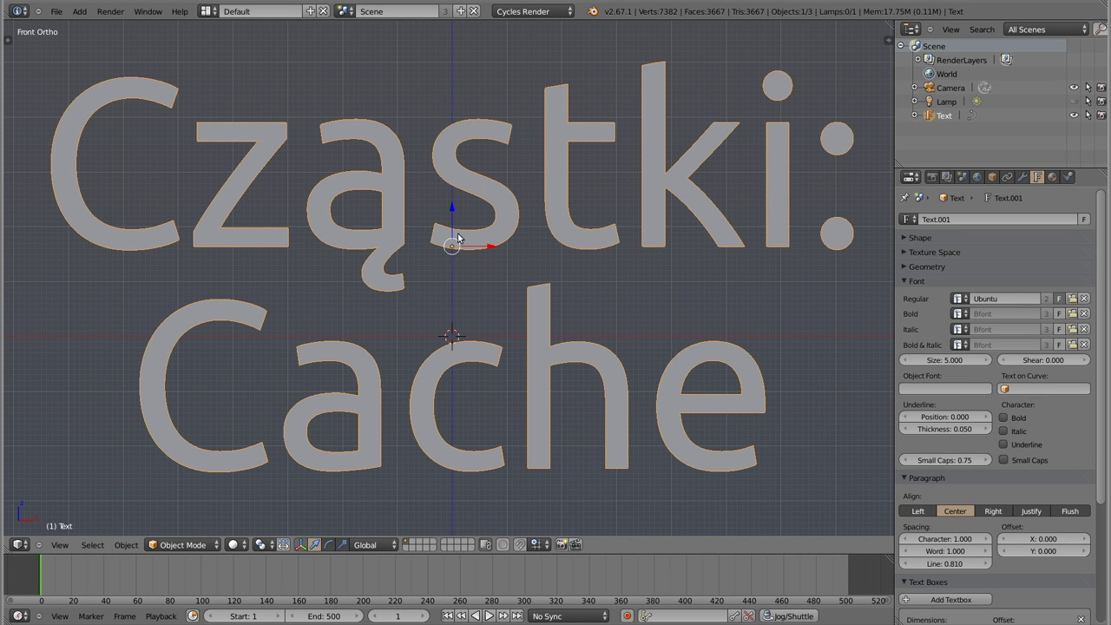
Delete the 'Cząstki: Cache' title text object, leaving only the camera and lamp.
{"action": "key", "text": "x"}
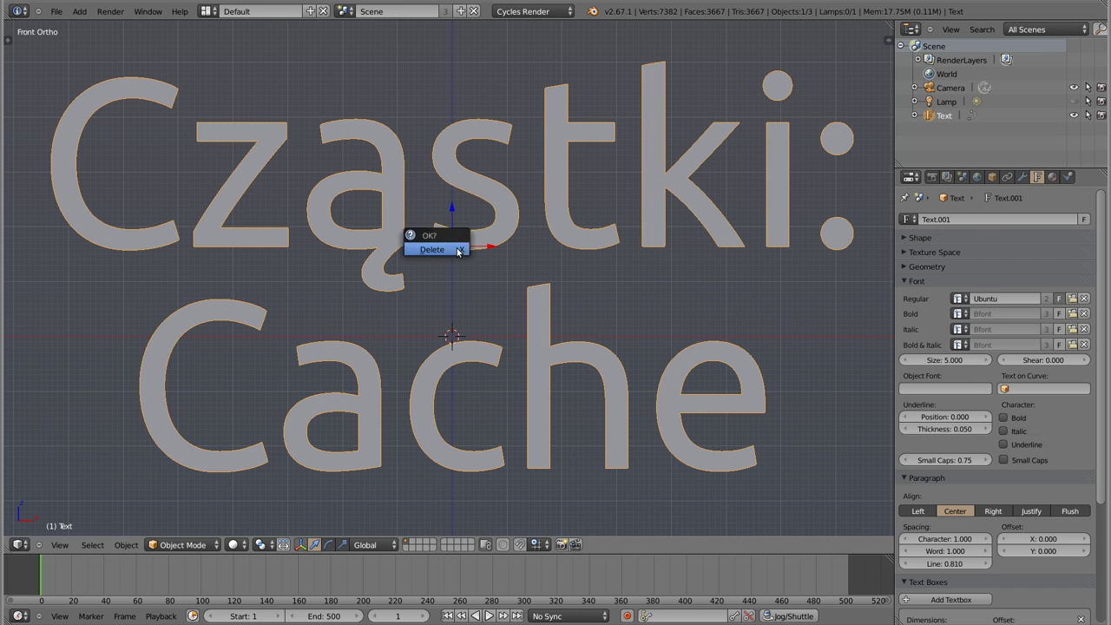
{"action": "left_click", "coordinate": [457, 251]}
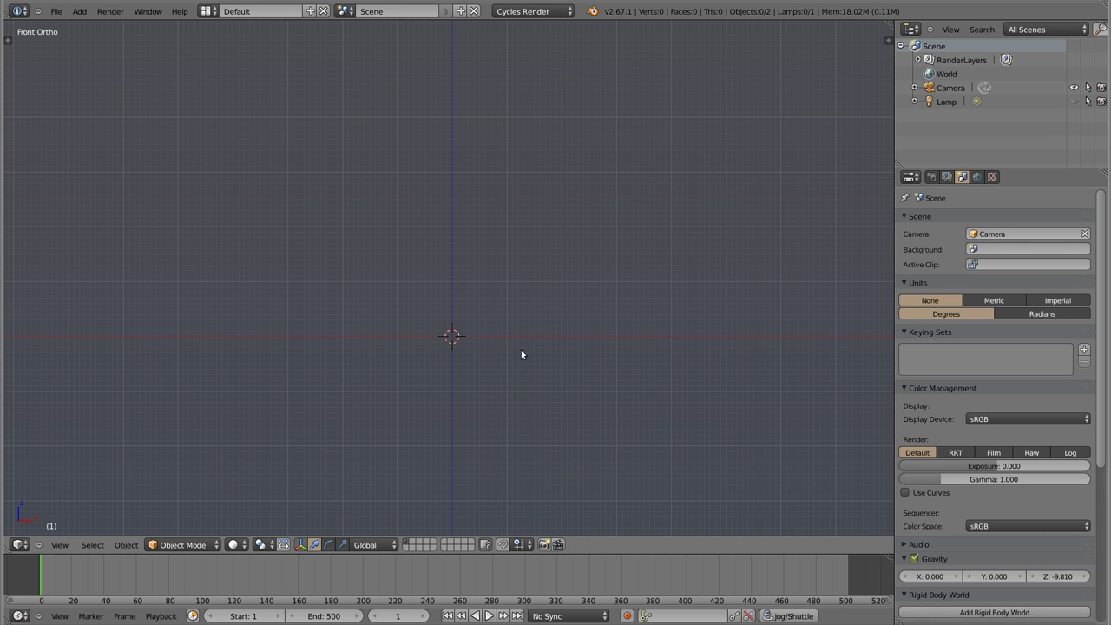
Add a Plane mesh at the scene centre and zoom in to frame it.
{"action": "key", "text": "shift+a"}
{"action": "mouse_move", "coordinate": [459, 350]}
{"action": "left_click", "coordinate": [491, 307]}
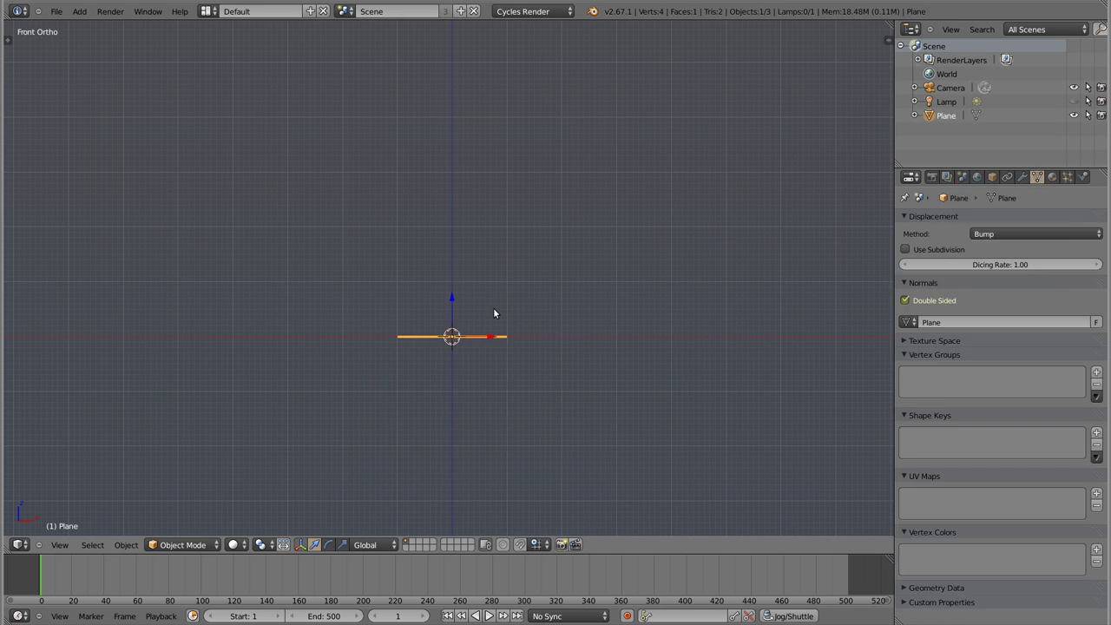
{"action": "scroll", "coordinate": [460, 345], "scroll_direction": "up", "scroll_amount": 4}
{"action": "scroll", "coordinate": [441, 338], "scroll_direction": "up", "scroll_amount": 3}
{"action": "middle_click_drag", "start_coordinate": [441, 338], "coordinate": [464, 299], "text": "shift"}
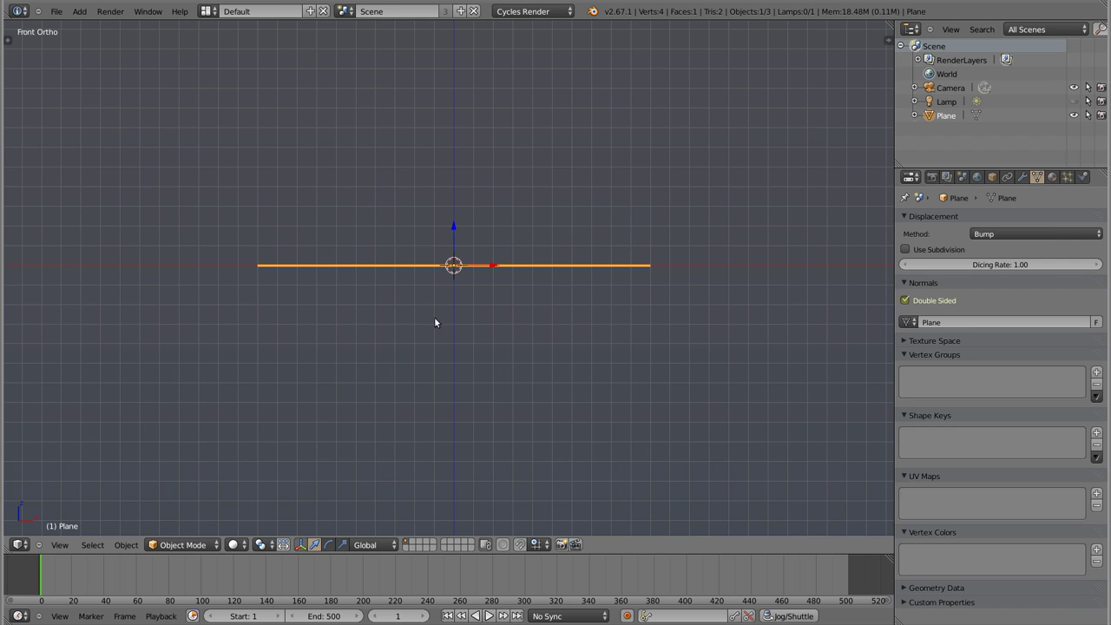
Add a ParticleSystem to the Plane emitting 1000 particles from its faces.
{"action": "left_click", "coordinate": [1070, 177]}
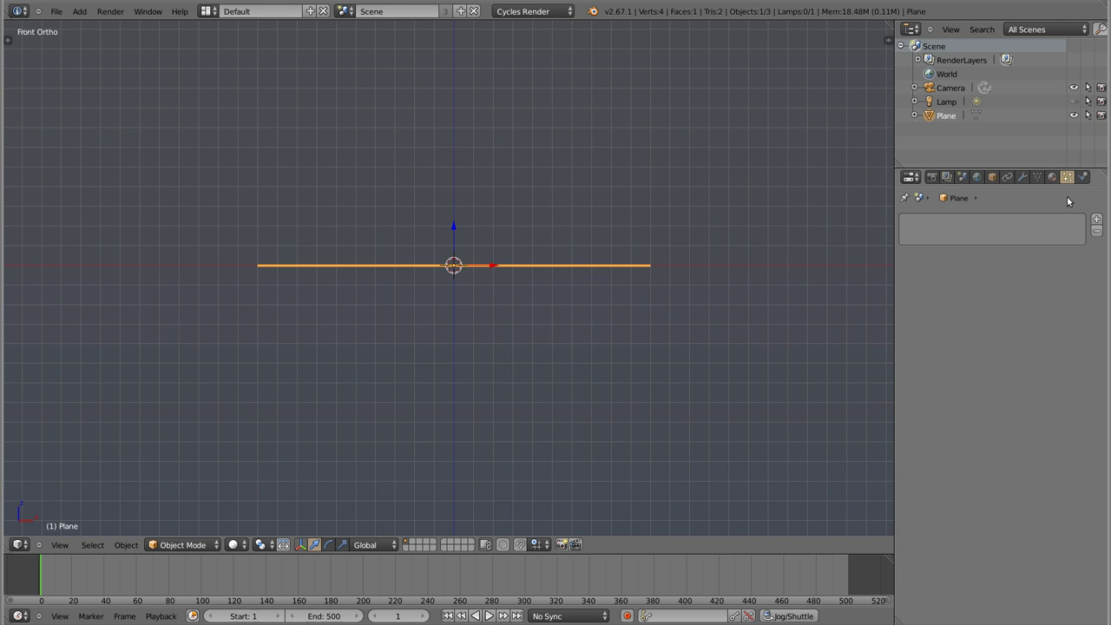
{"action": "left_click", "coordinate": [1097, 224]}
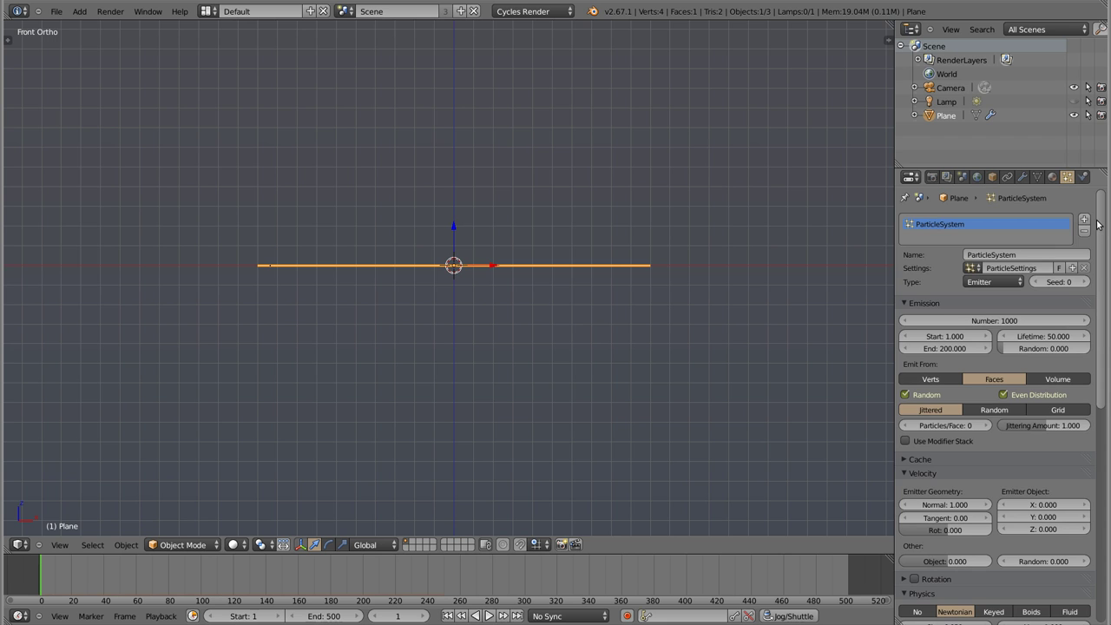
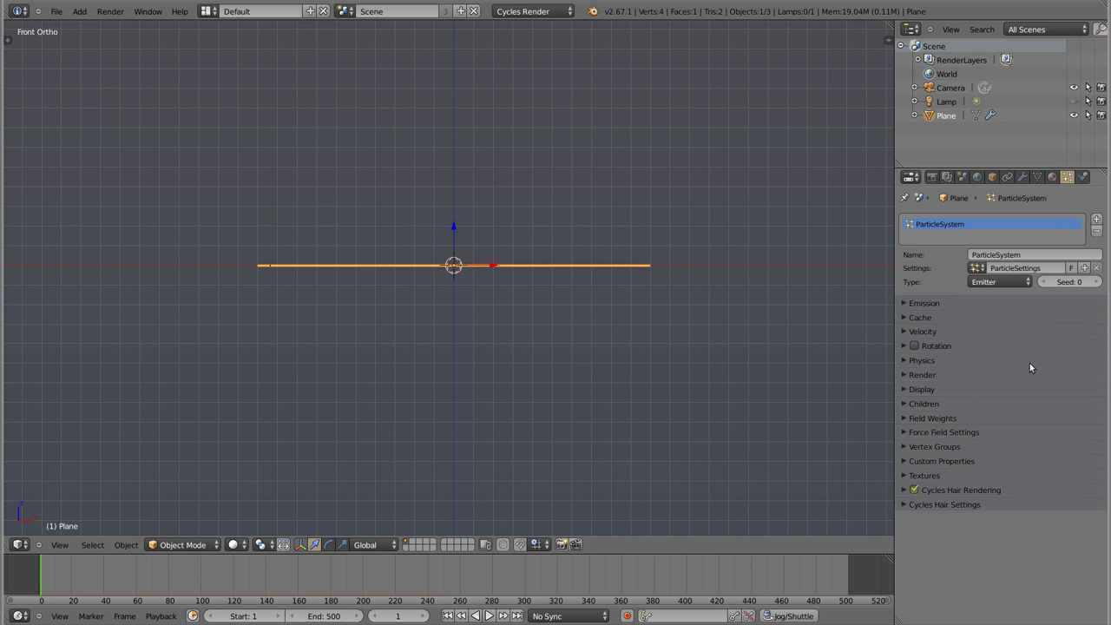
Expand the particle system's Cache panel and widen the properties editor.
{"action": "left_click", "coordinate": [905, 317]}
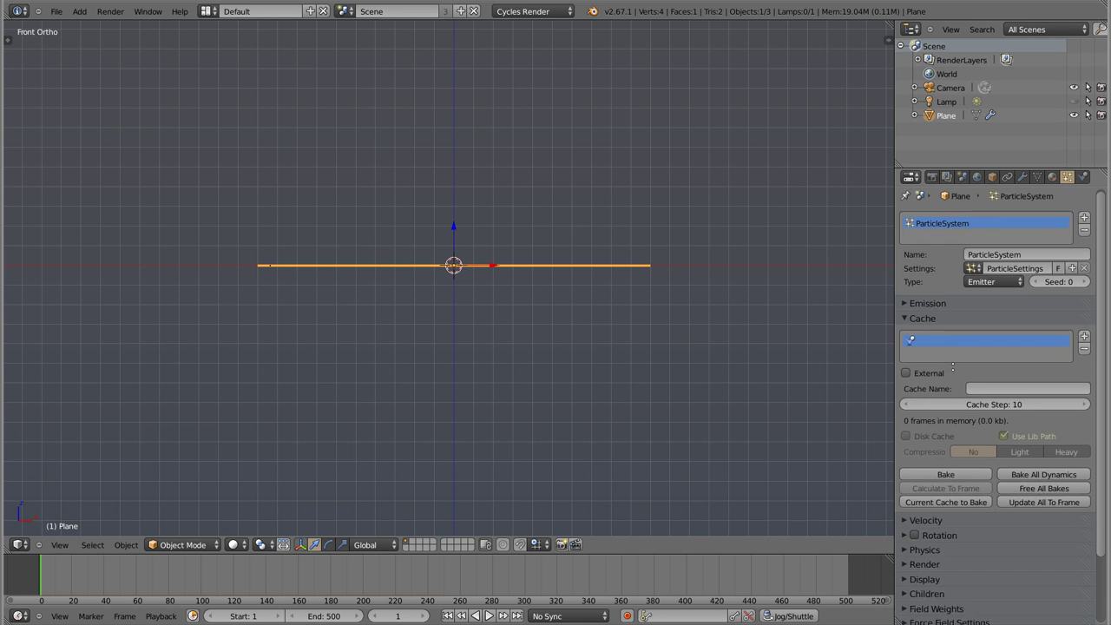
{"action": "left_click_drag", "start_coordinate": [894, 302], "coordinate": [821, 303]}
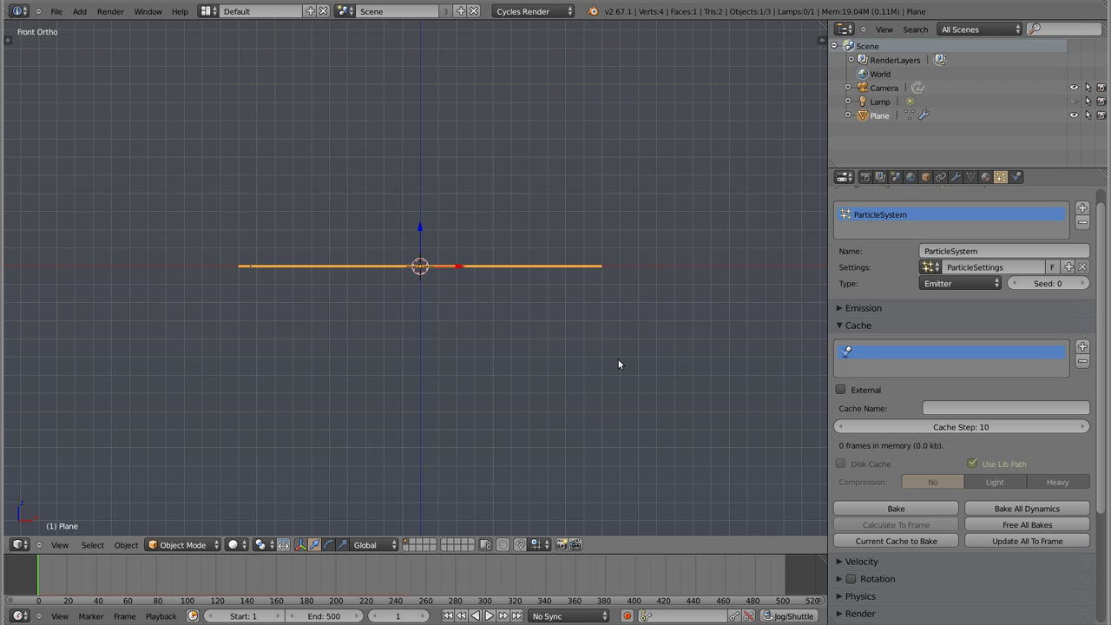
Play the particle animation until 26 frames are cached, then stop back at frame 1.
{"action": "key", "text": "alt+a"}
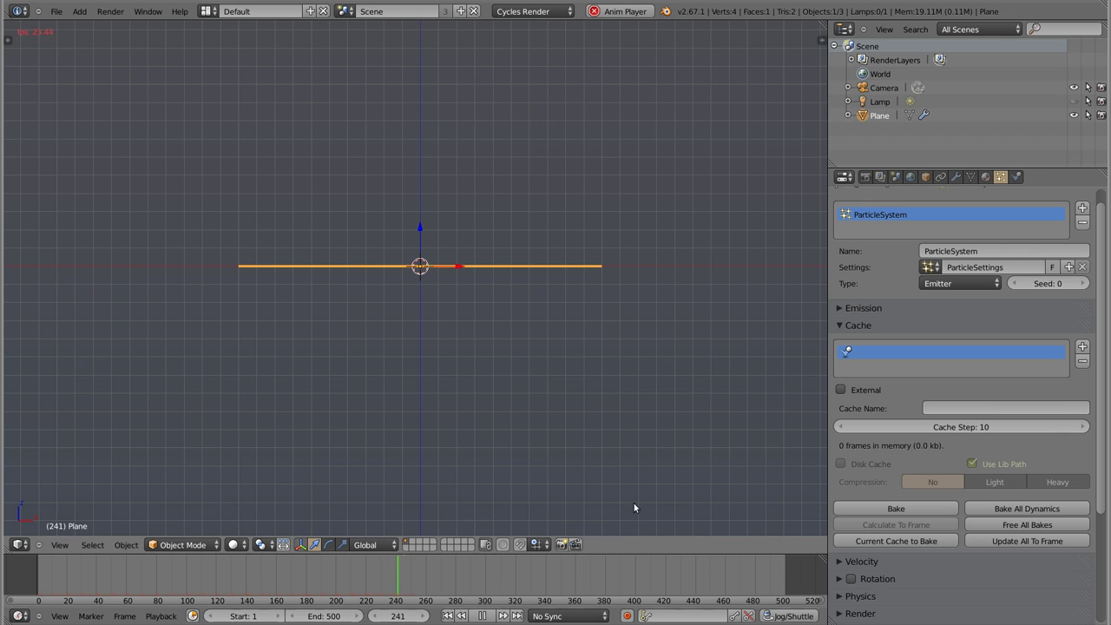
{"action": "key", "text": "Escape"}
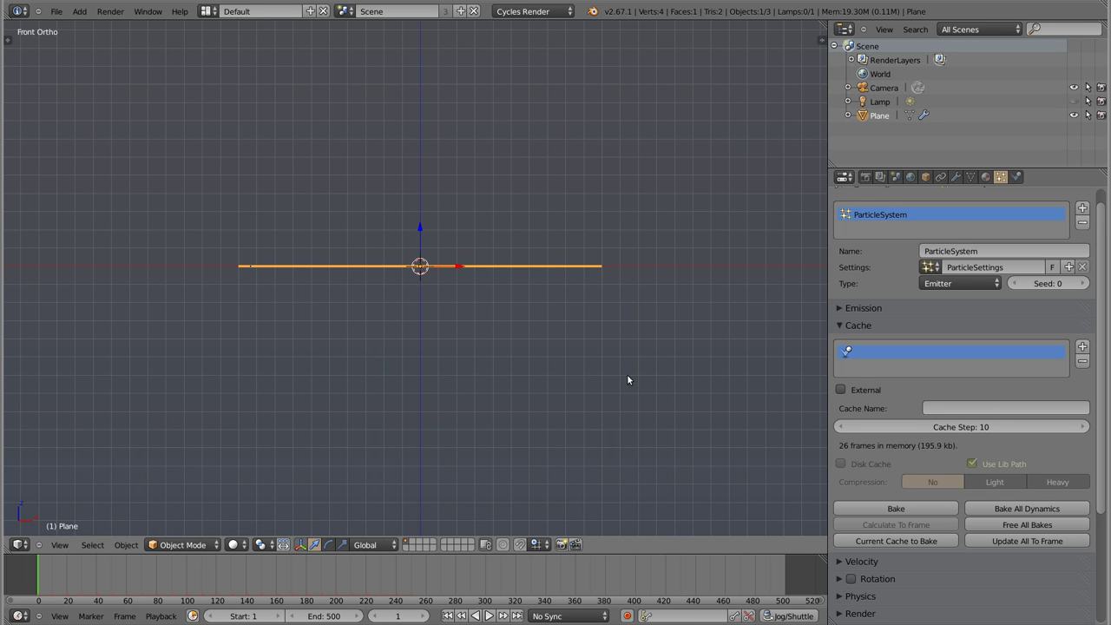
Delete the existing plane and add a fresh Mesh Plane.
{"action": "key", "text": "x"}
{"action": "left_click", "coordinate": [492, 303]}
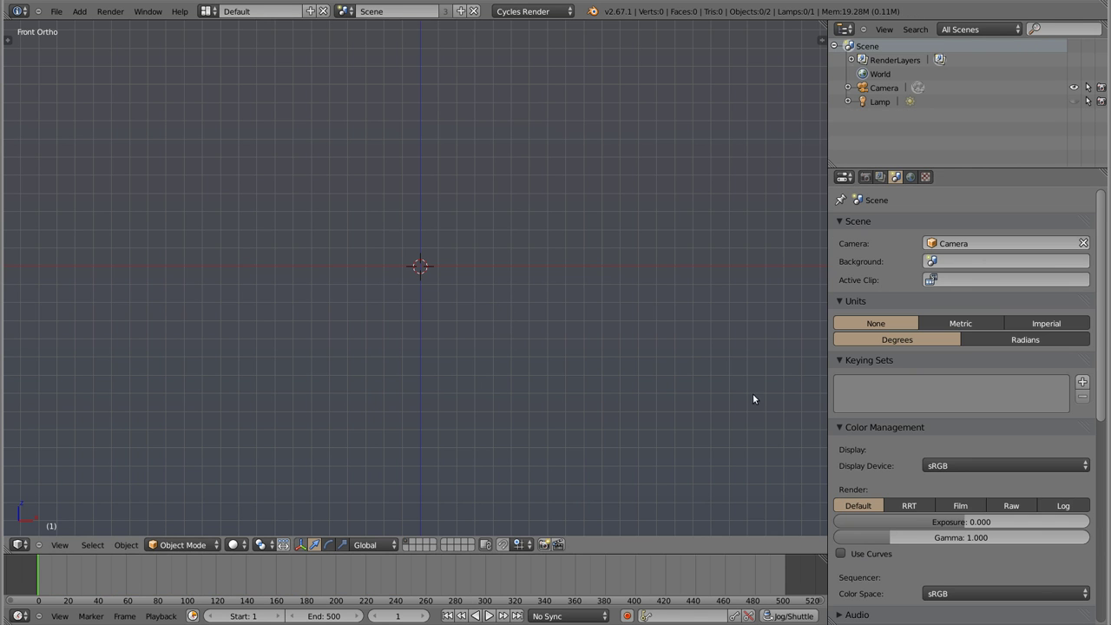
{"action": "key", "text": "shift+a"}
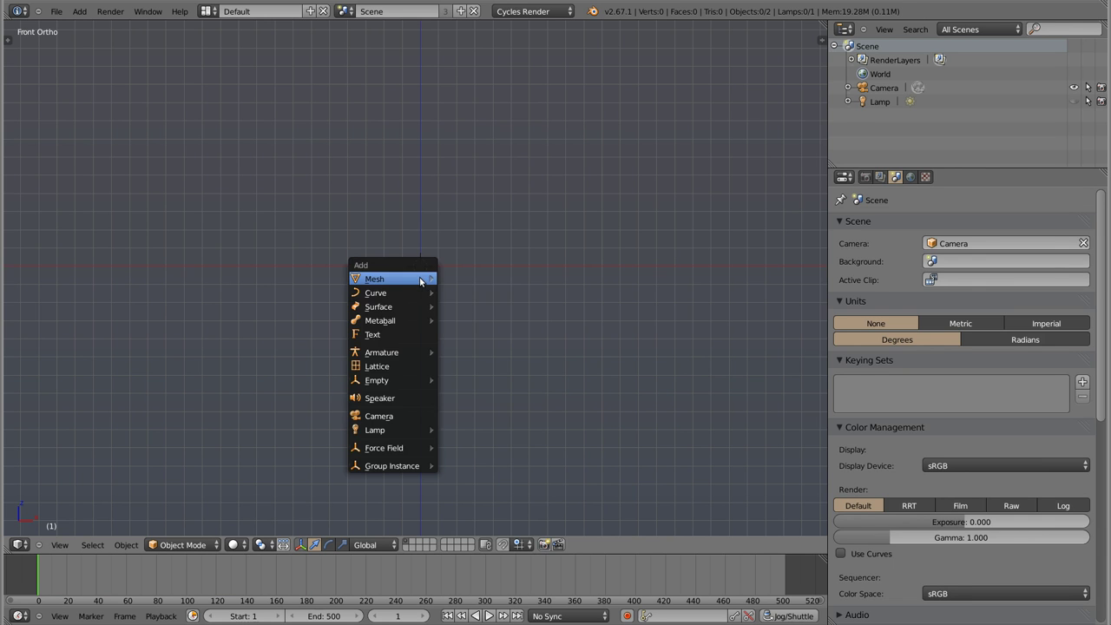
{"action": "mouse_move", "coordinate": [391, 279]}
{"action": "left_click", "coordinate": [469, 276]}
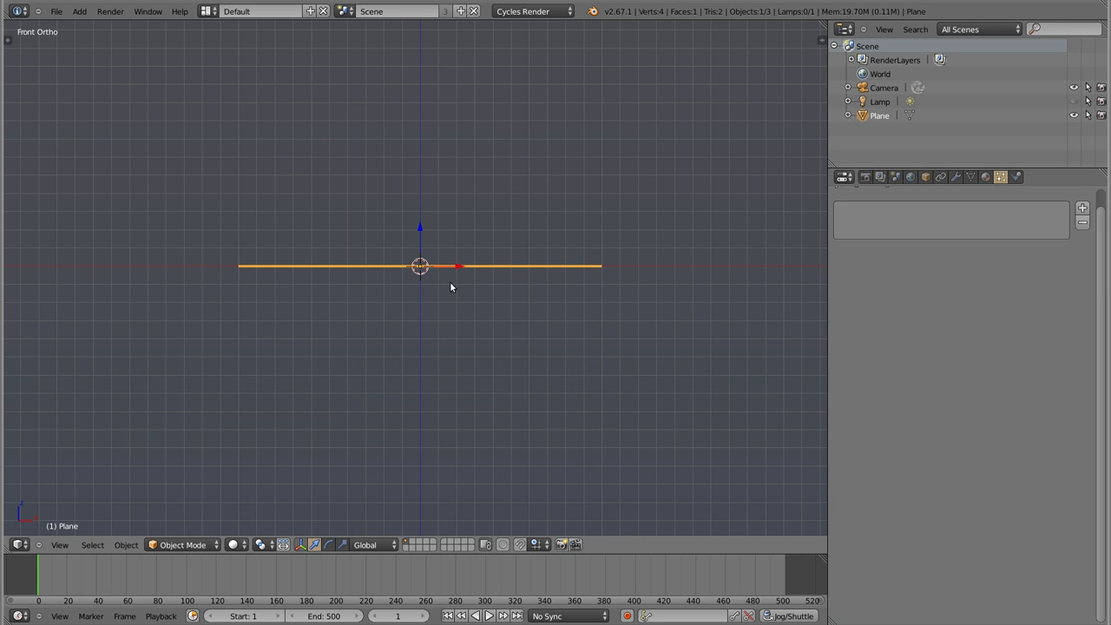
Save the scene as pkb-tutorial.blend inside a new 'tutorial' folder.
{"action": "key", "text": "ctrl+s"}
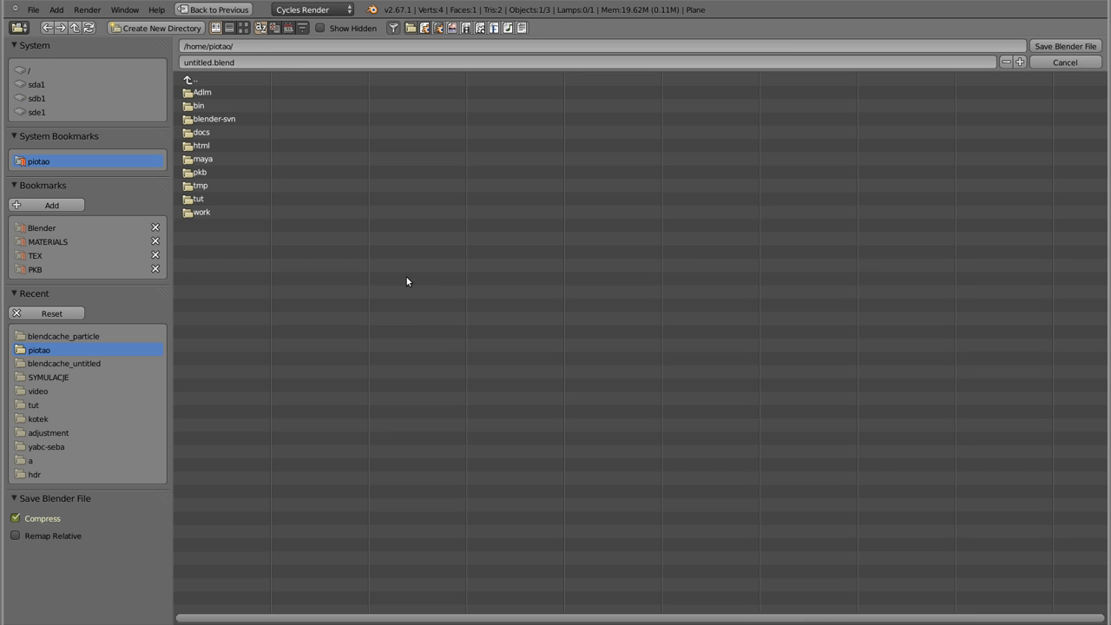
{"action": "key", "text": "i"}
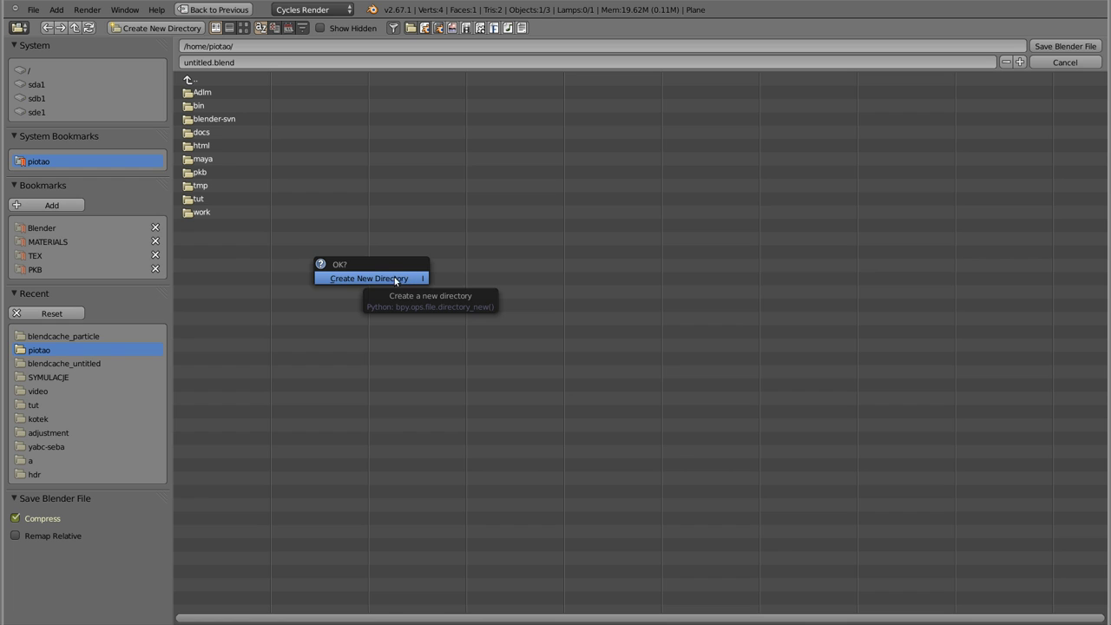
{"action": "left_click", "coordinate": [410, 277]}
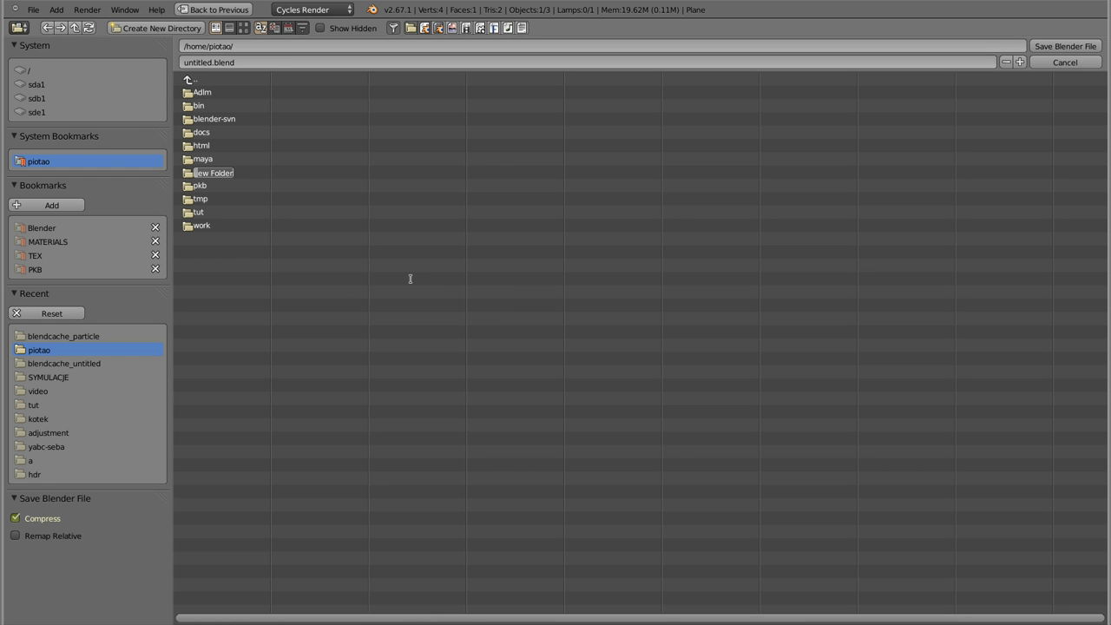
{"action": "type", "text": "tutorial"}
{"action": "key", "text": "Return"}
{"action": "left_click", "coordinate": [206, 213]}
{"action": "left_click", "coordinate": [208, 62]}
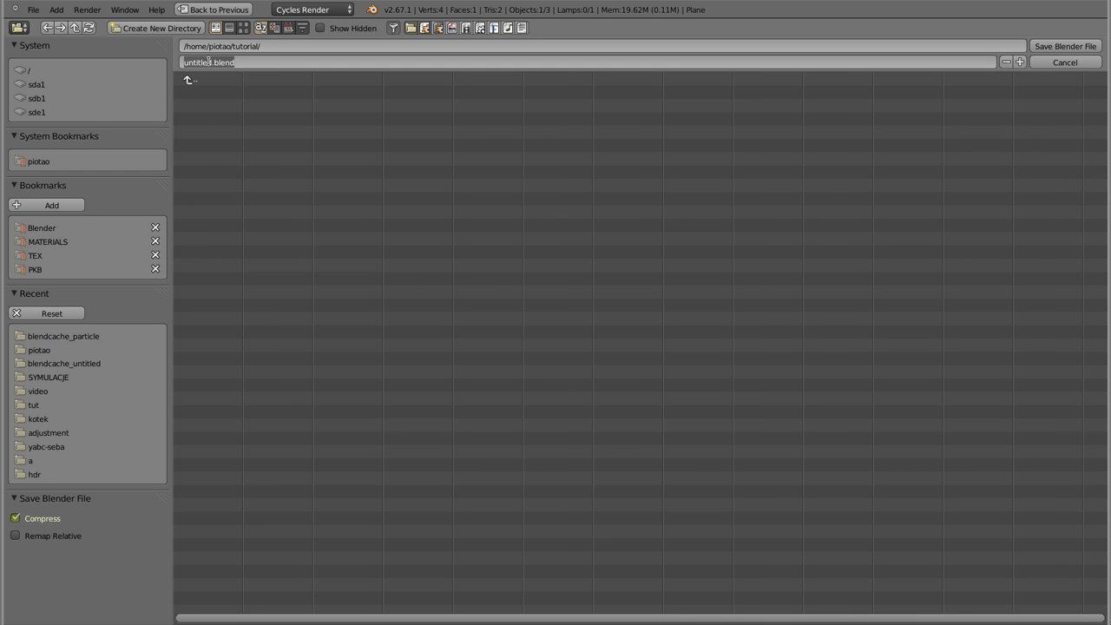
{"action": "type", "text": "pkb-"}
{"action": "type", "text": "tutorial"}
{"action": "key", "text": "Return"}
{"action": "left_click", "coordinate": [1056, 45]}
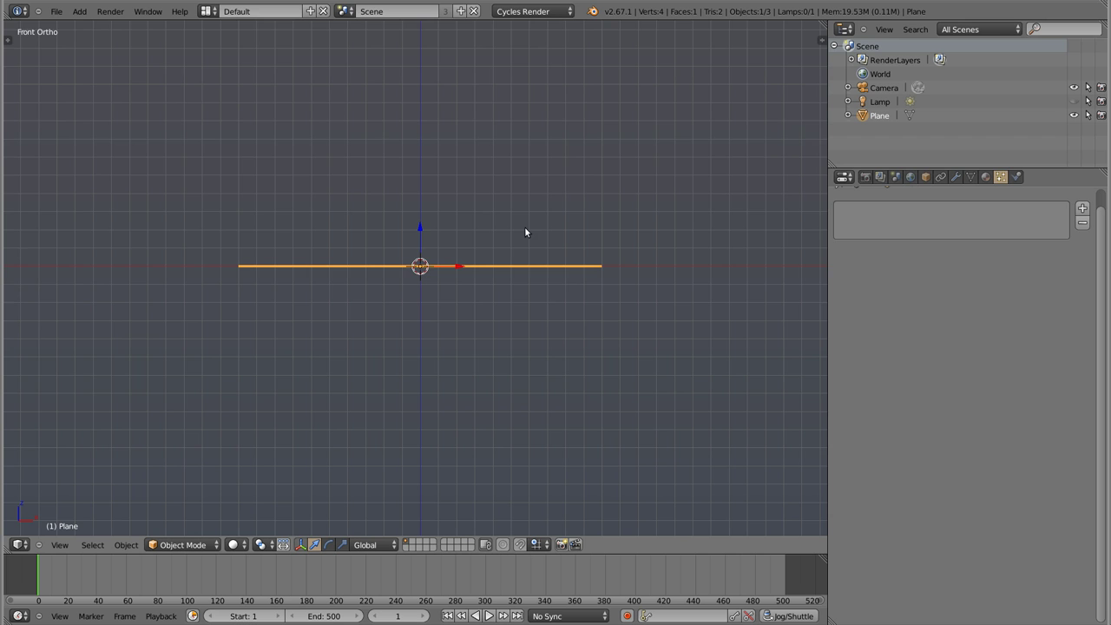
In a terminal, enter the tutorial folder and list files with ls -lh.
{"action": "key", "text": "ctrl+alt+t"}
{"action": "type", "text": "cd tuto"}
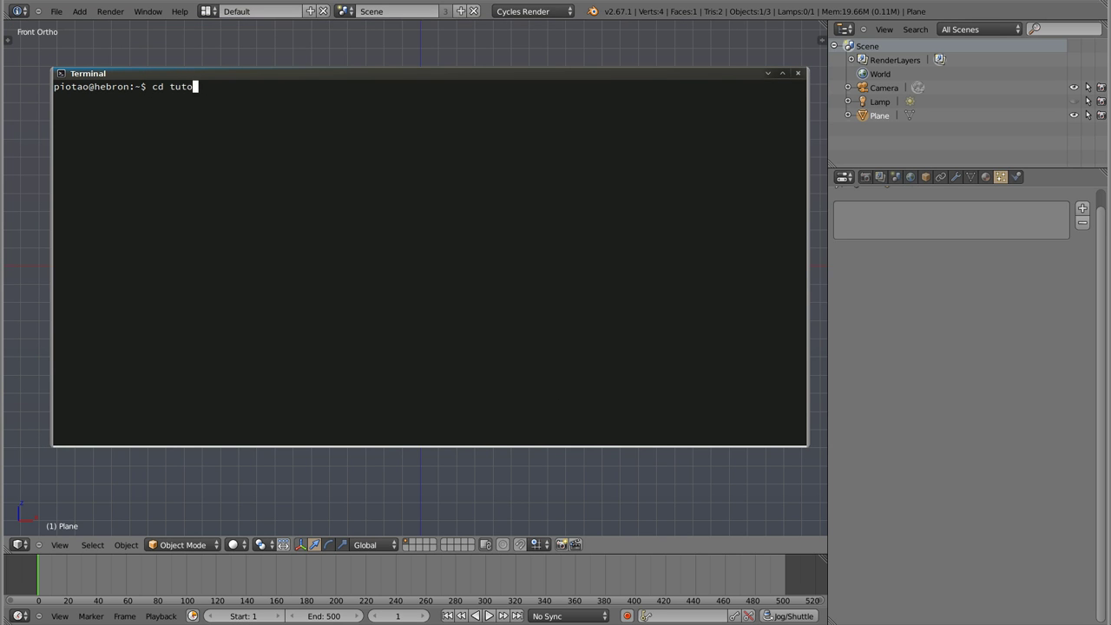
{"action": "key", "text": "Tab"}
{"action": "key", "text": "Return"}
{"action": "type", "text": "l"}
{"action": "key", "text": "Return"}
{"action": "type", "text": "lh"}
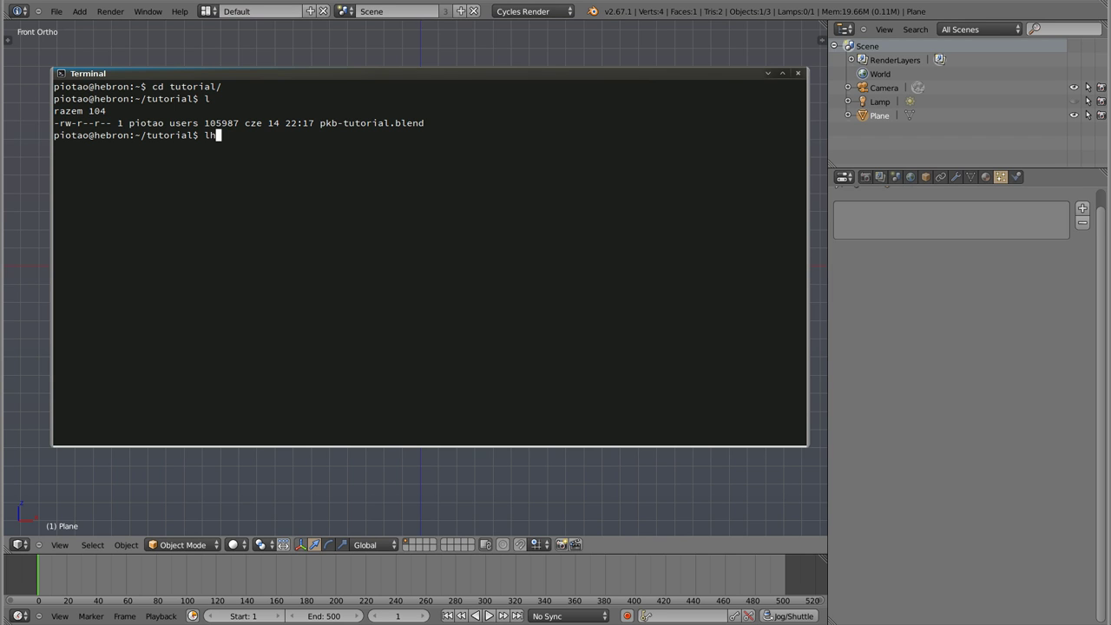
{"action": "key", "text": "Return"}
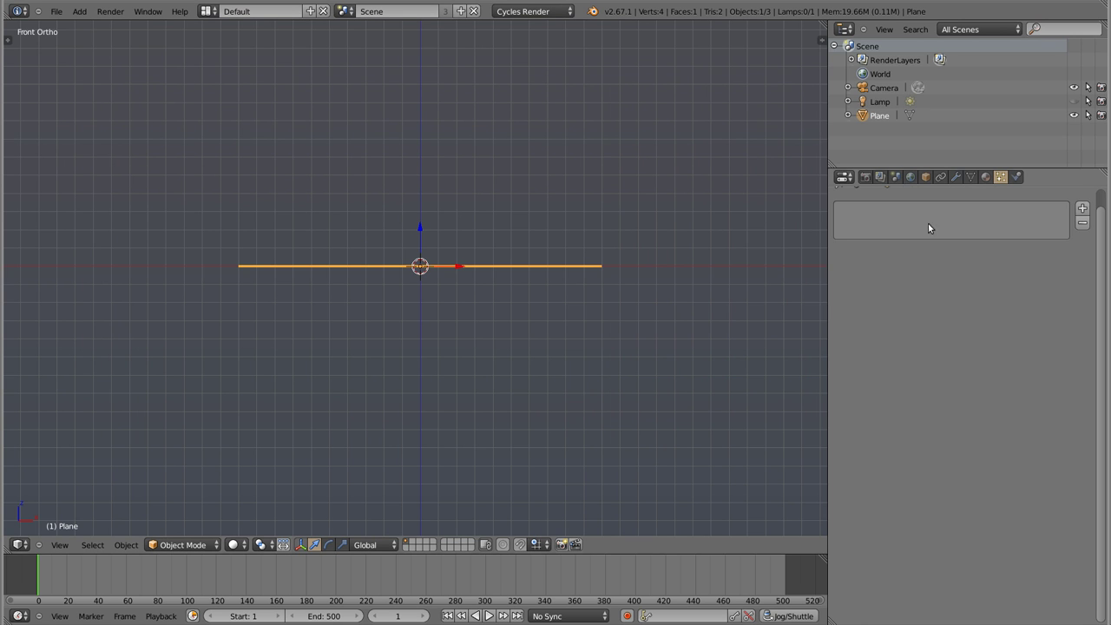
Add a particle system to the plane, save over the file, and confirm it is now 141K.
{"action": "left_click", "coordinate": [1083, 209]}
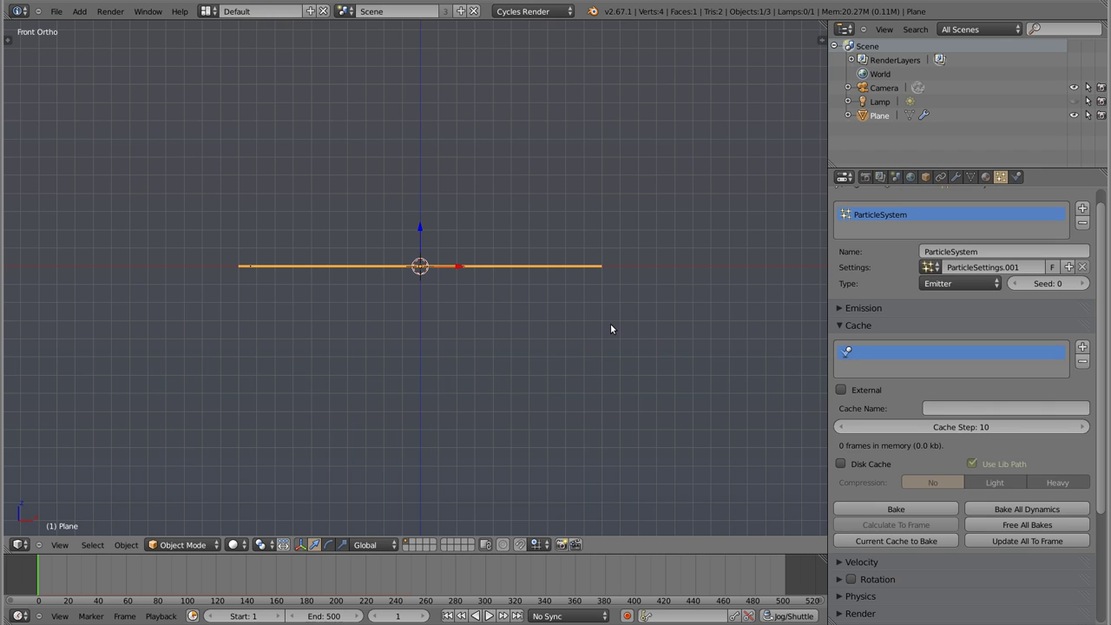
{"action": "key", "text": "ctrl+s"}
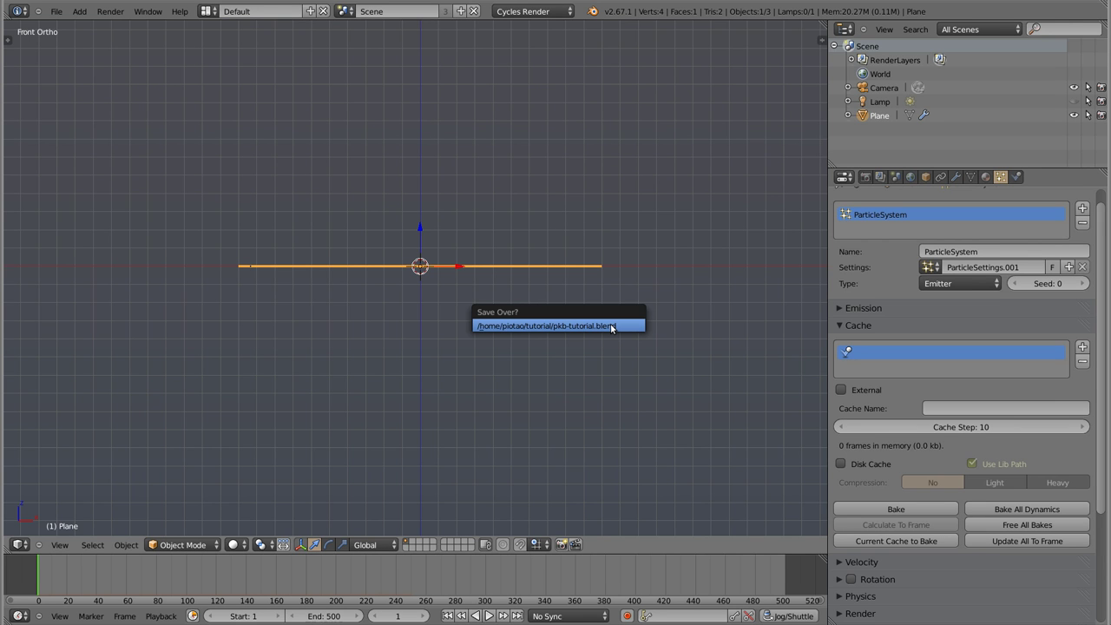
{"action": "left_click", "coordinate": [611, 327]}
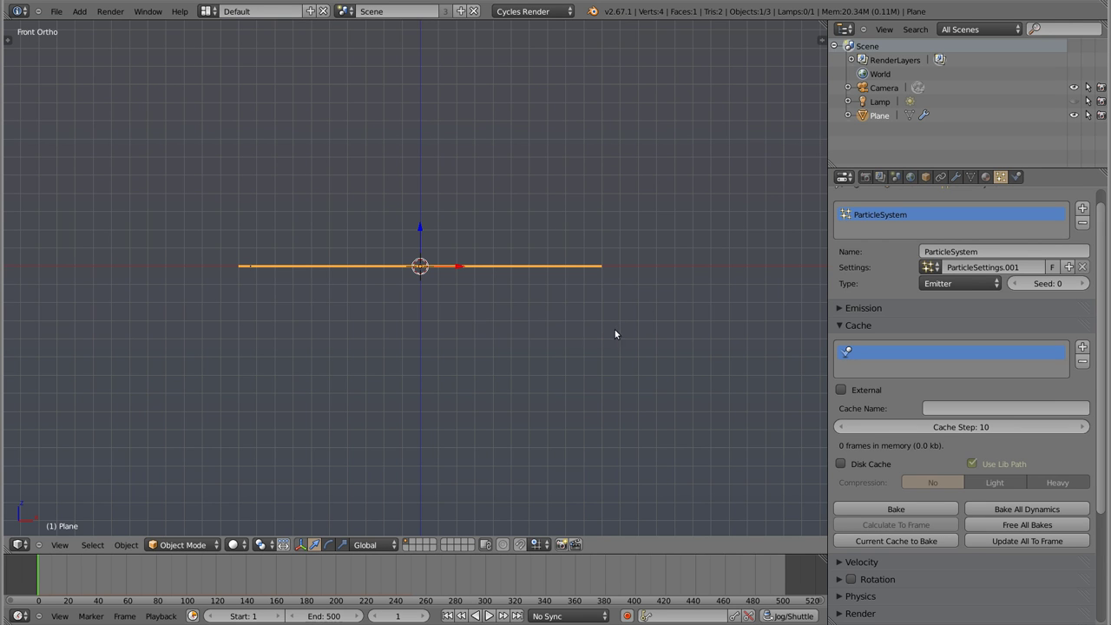
{"action": "key", "text": "alt+Tab"}
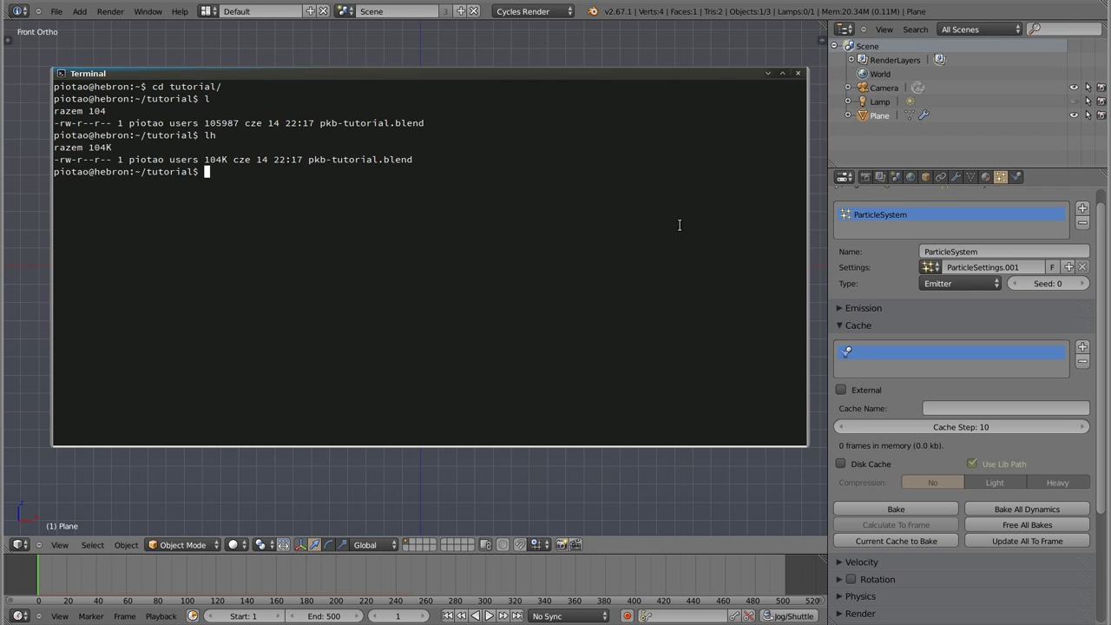
{"action": "type", "text": "lh"}
{"action": "key", "text": "Return"}
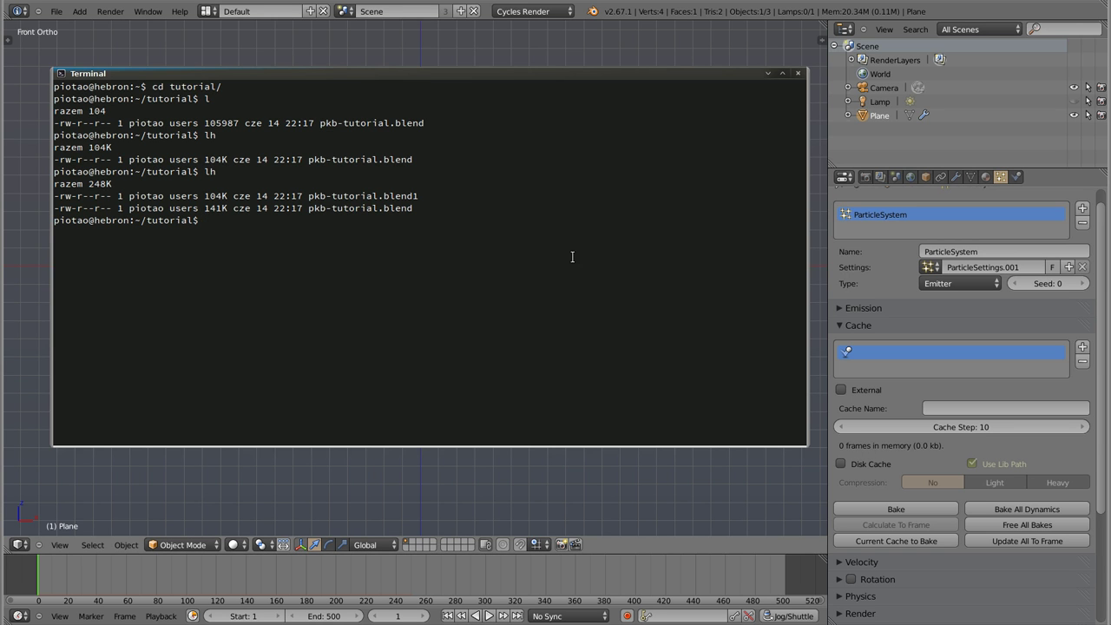
{"action": "left_click_drag", "start_coordinate": [204, 209], "coordinate": [226, 208]}
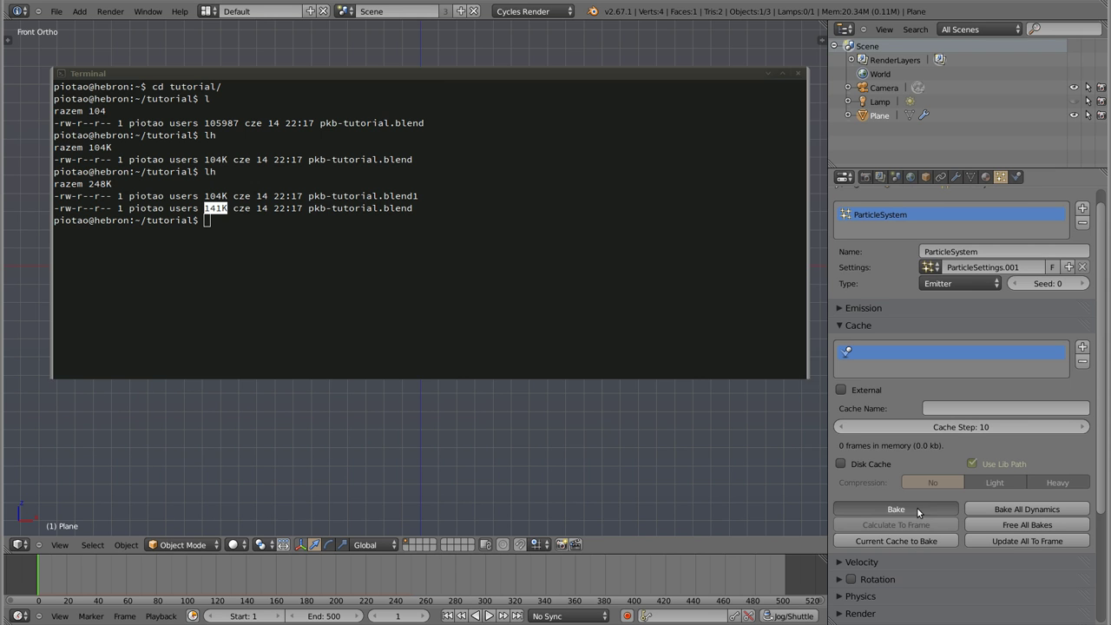
Bake the particle cache and save over pkb-tutorial.blend.
{"action": "left_click", "coordinate": [917, 507]}
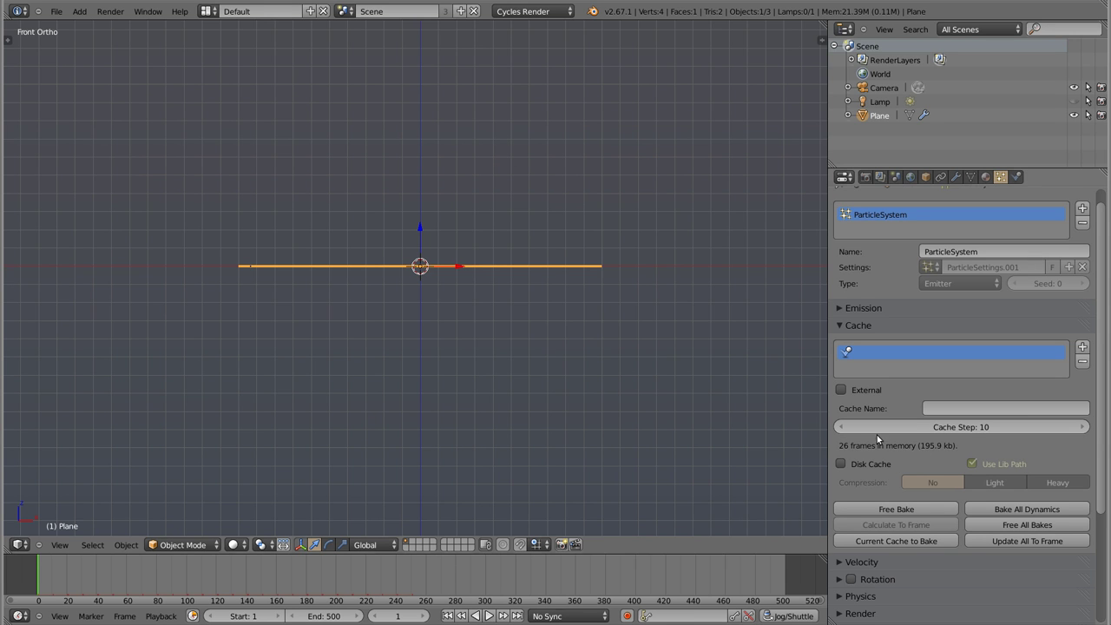
{"action": "key", "text": "ctrl+s"}
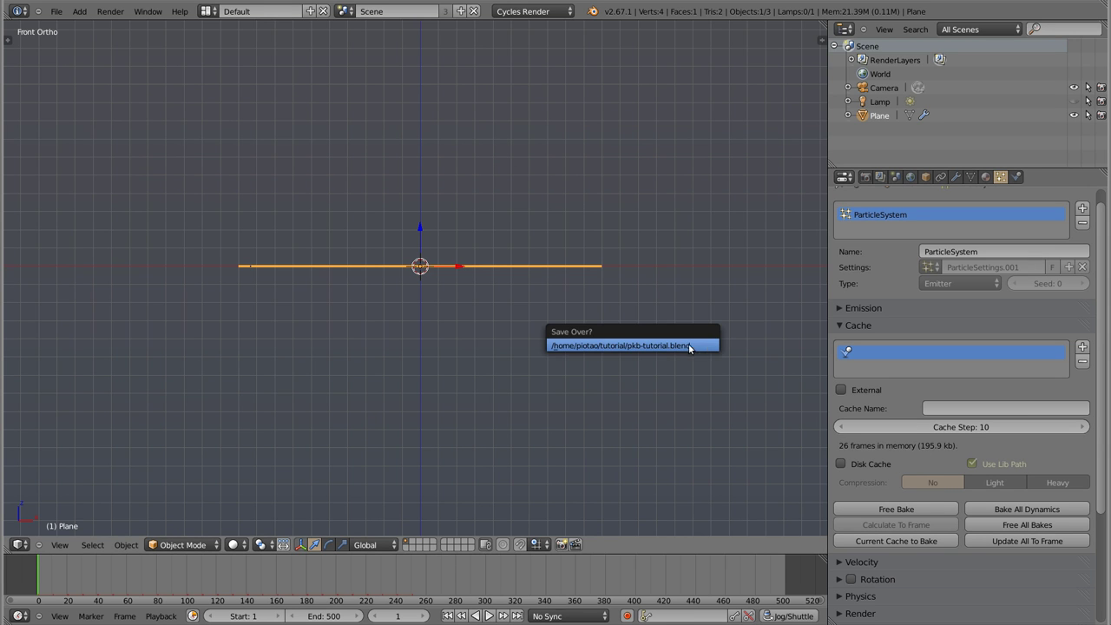
{"action": "left_click", "coordinate": [706, 345]}
Relist the files in the terminal, noting the 229K size and the blend2 backup.
{"action": "key", "text": "alt+Tab"}
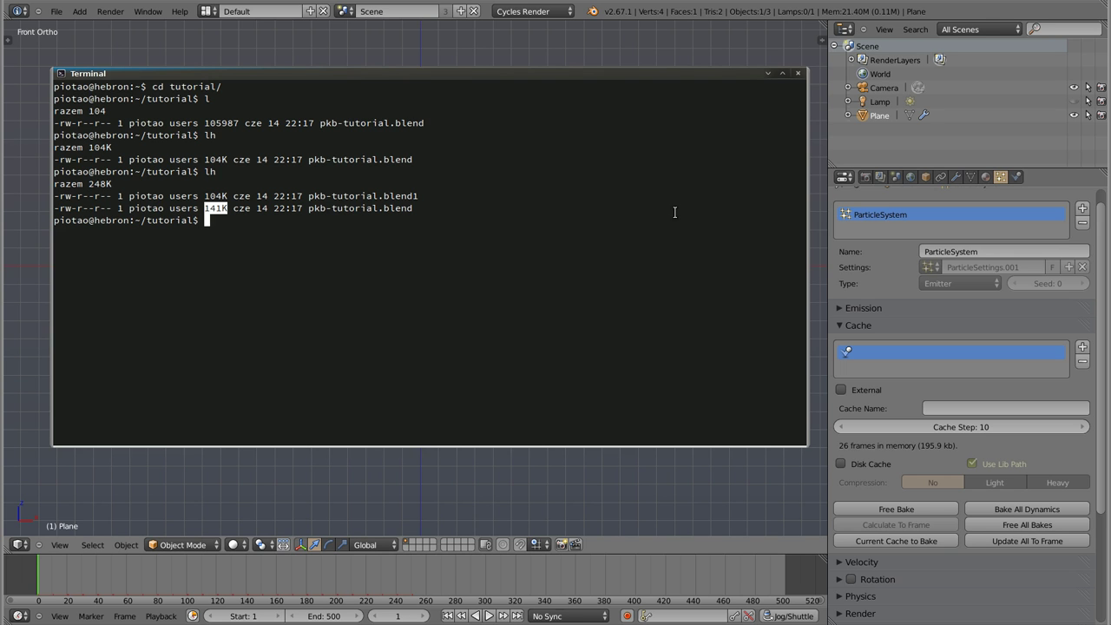
{"action": "type", "text": "lh"}
{"action": "key", "text": "Return"}
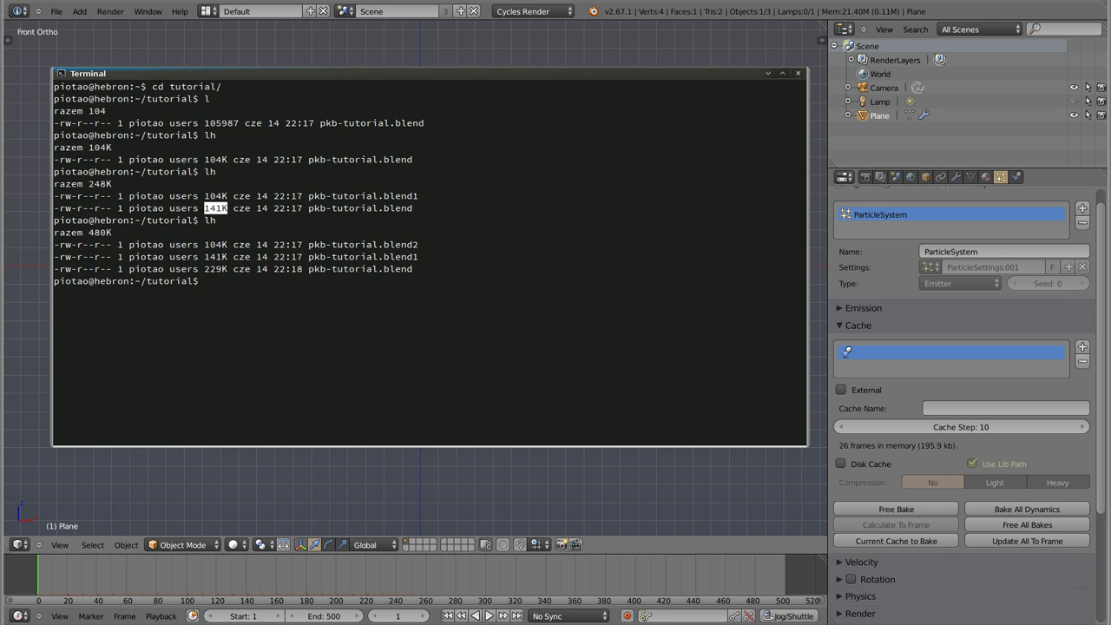
{"action": "left_click_drag", "start_coordinate": [203, 270], "coordinate": [227, 270]}
{"action": "left_click", "coordinate": [224, 270]}
{"action": "left_click_drag", "start_coordinate": [385, 253], "coordinate": [421, 251]}
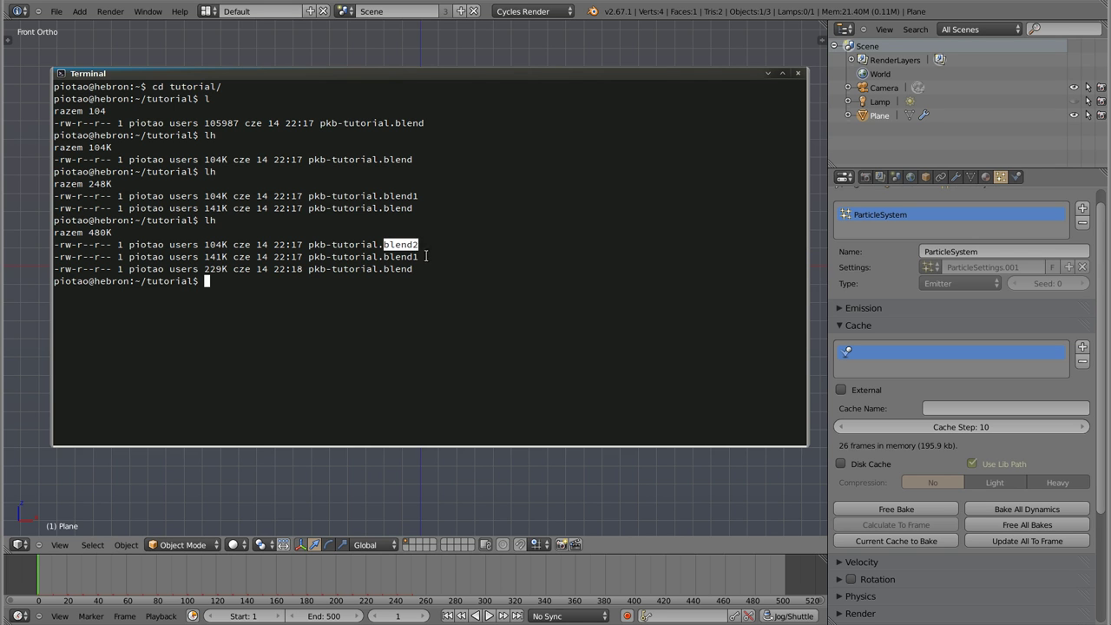
{"action": "left_click", "coordinate": [419, 252]}
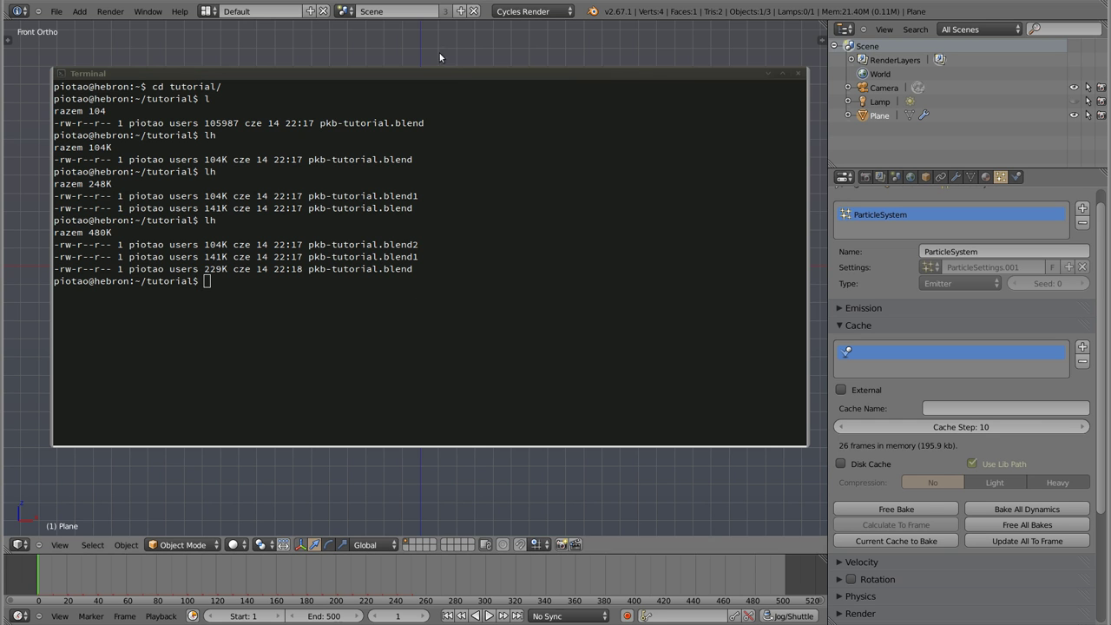
{"action": "key", "text": "alt+Tab"}
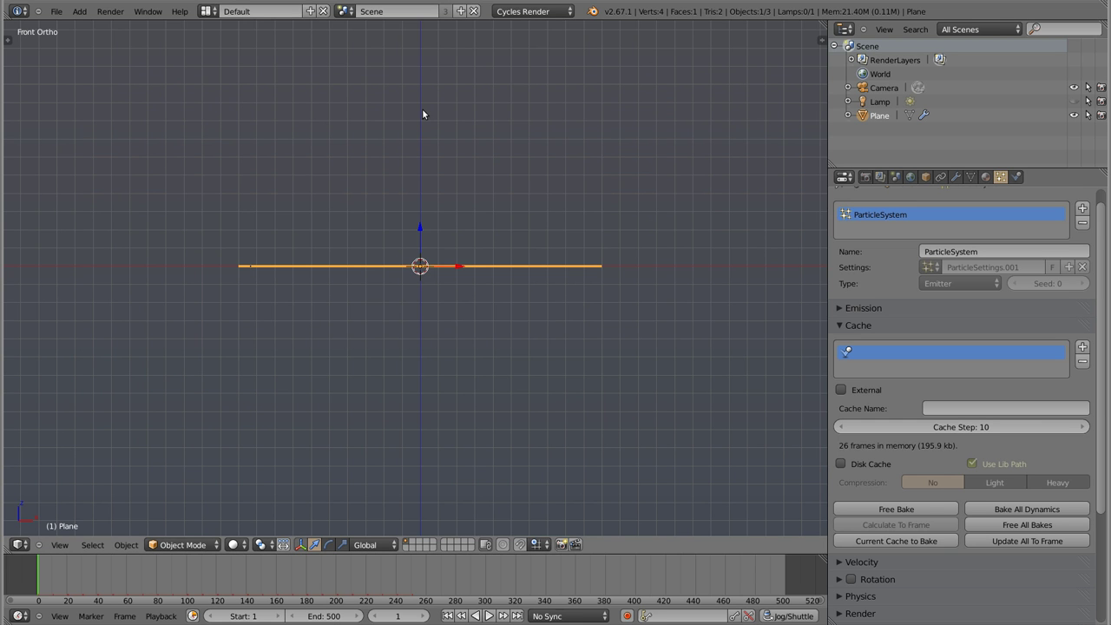
Raise Save Versions from 2 to 10 in the File preferences and close User Preferences.
{"action": "key", "text": "ctrl+alt+u"}
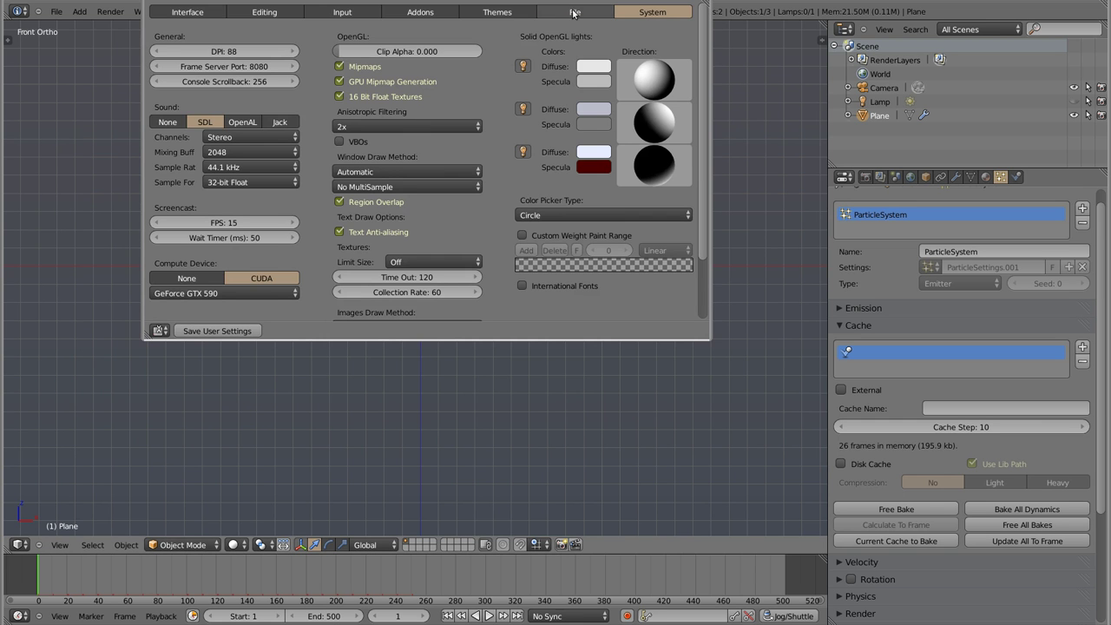
{"action": "left_click", "coordinate": [577, 12]}
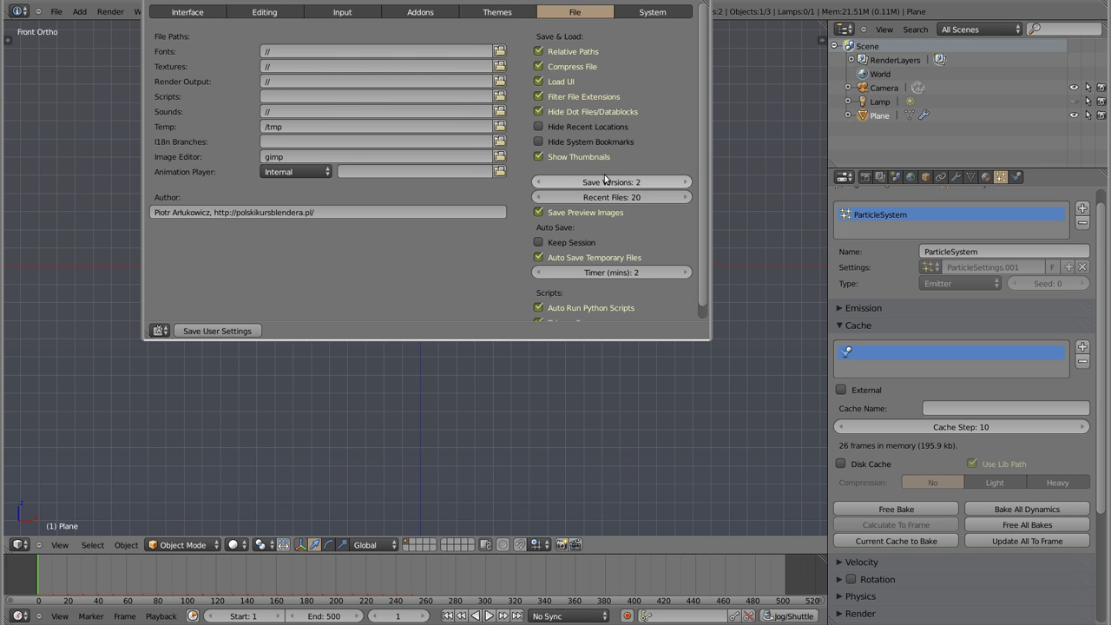
{"action": "middle_click_drag", "start_coordinate": [613, 192], "coordinate": [602, 184], "text": "ctrl"}
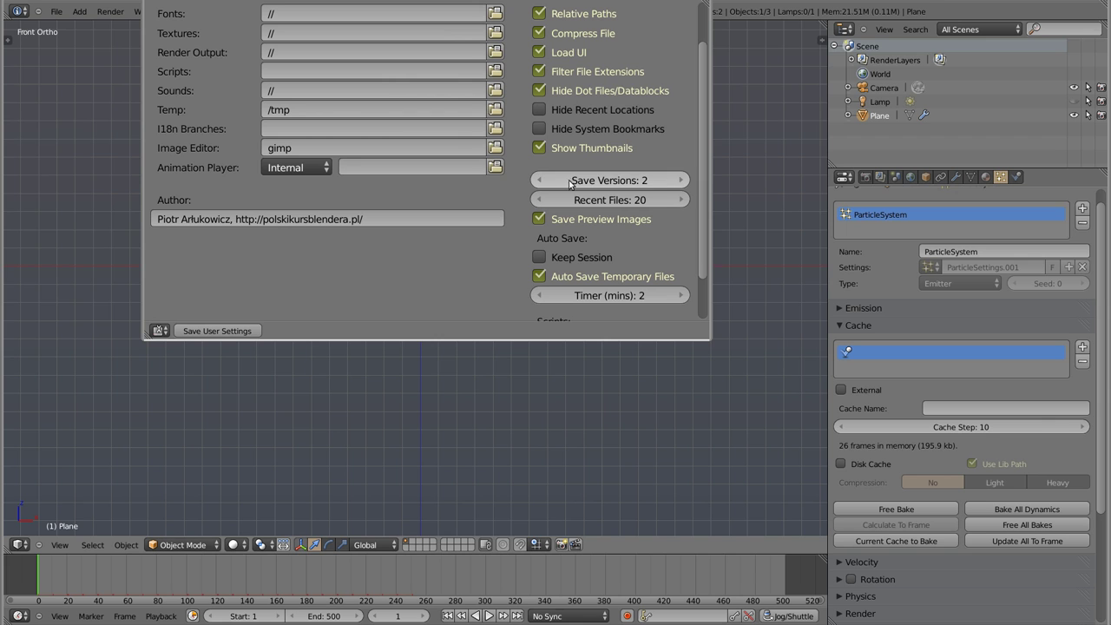
{"action": "left_click", "coordinate": [683, 180]}
{"action": "left_click_drag", "start_coordinate": [610, 179], "coordinate": [647, 223]}
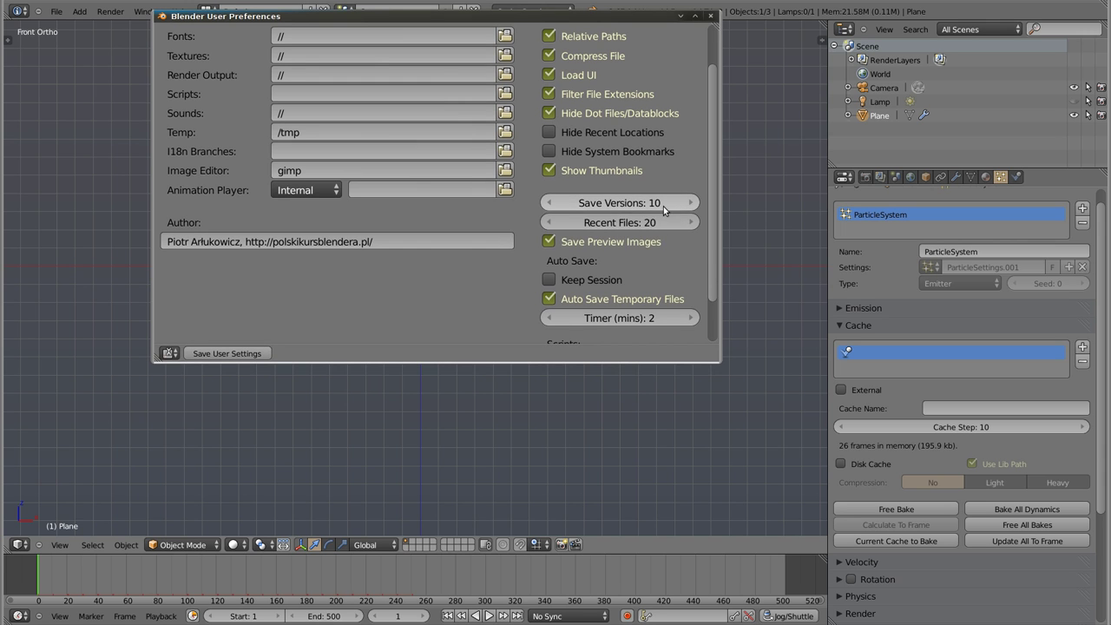
{"action": "left_click", "coordinate": [710, 16]}
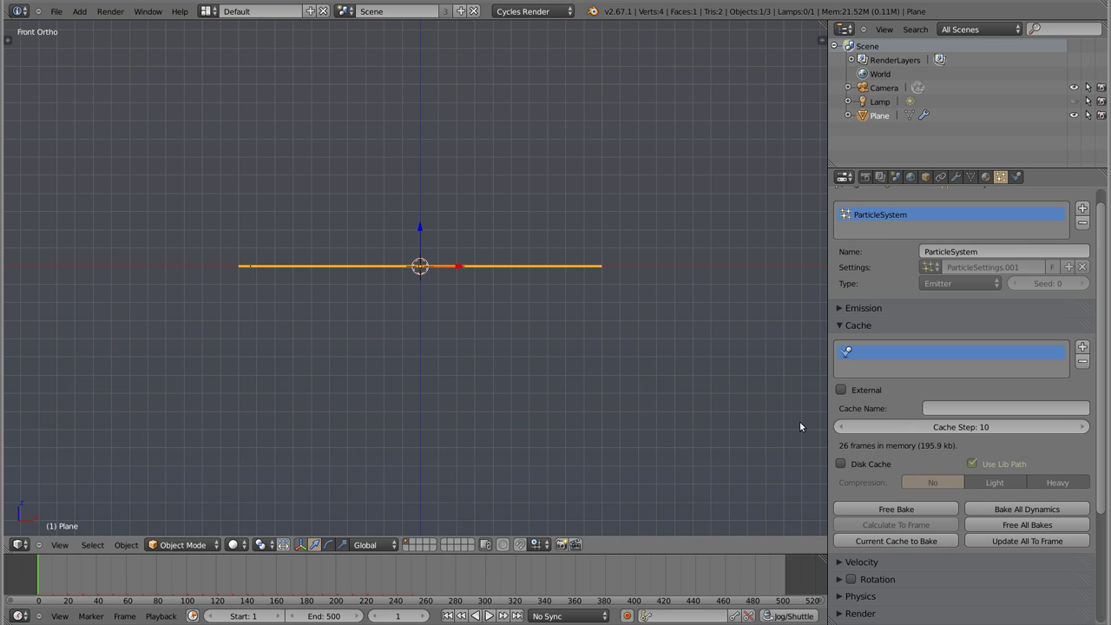
Set Cache Step to 1, free the old bake, rebake all 251 frames, then save.
{"action": "mouse_move", "coordinate": [968, 431]}
{"action": "left_mouse_down"}
{"action": "mouse_move", "coordinate": [955, 432]}
{"action": "mouse_move", "coordinate": [974, 463]}
{"action": "left_mouse_up"}
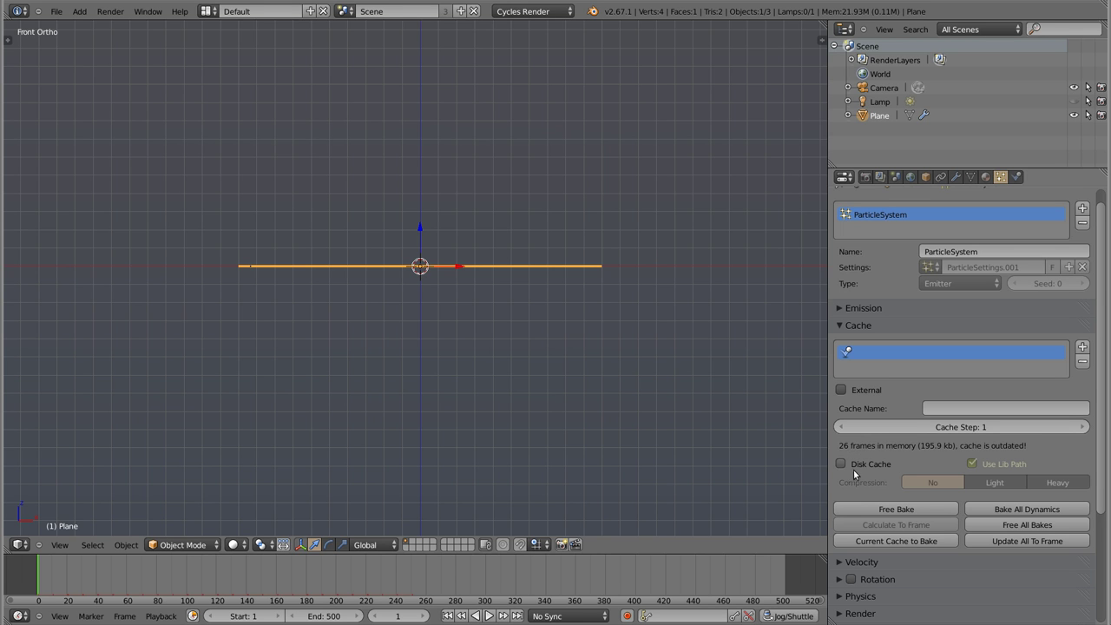
{"action": "left_click", "coordinate": [921, 509]}
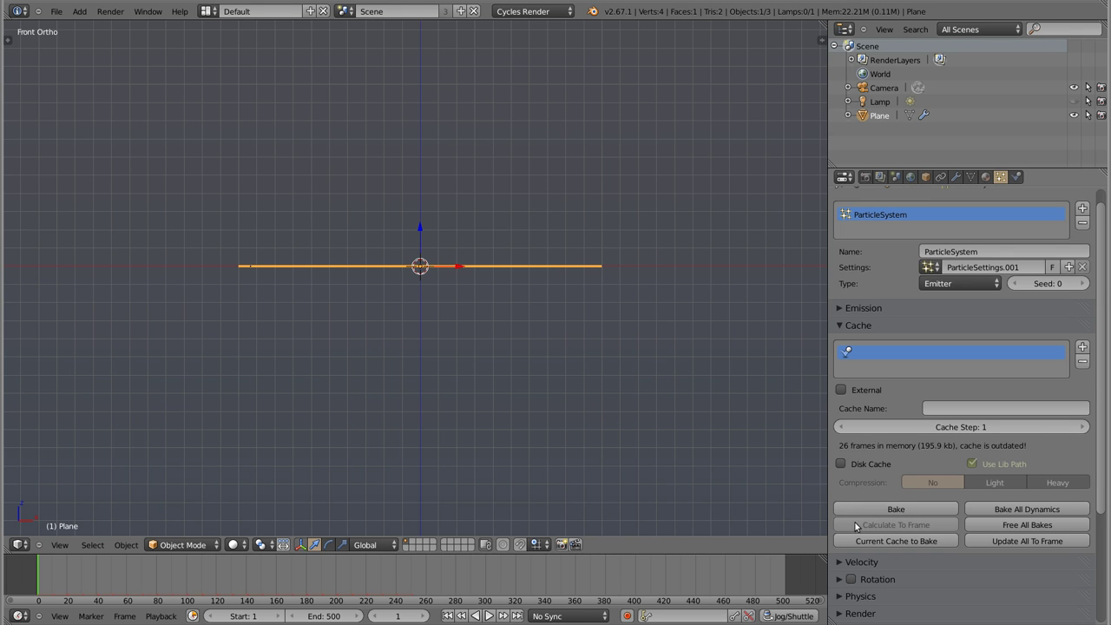
{"action": "left_click", "coordinate": [909, 507]}
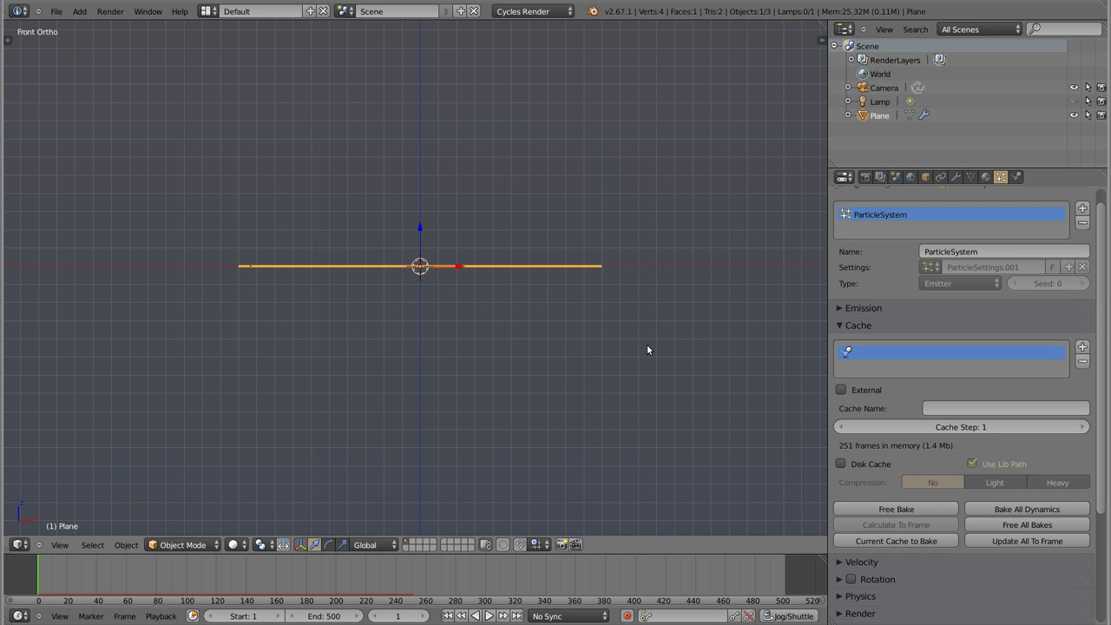
{"action": "key", "text": "ctrl+s"}
Confirm the overwrite and check in the terminal that pkb-tutorial.blend is now 723K.
{"action": "left_click", "coordinate": [622, 329]}
{"action": "key", "text": "alt+Tab"}
{"action": "type", "text": "lh"}
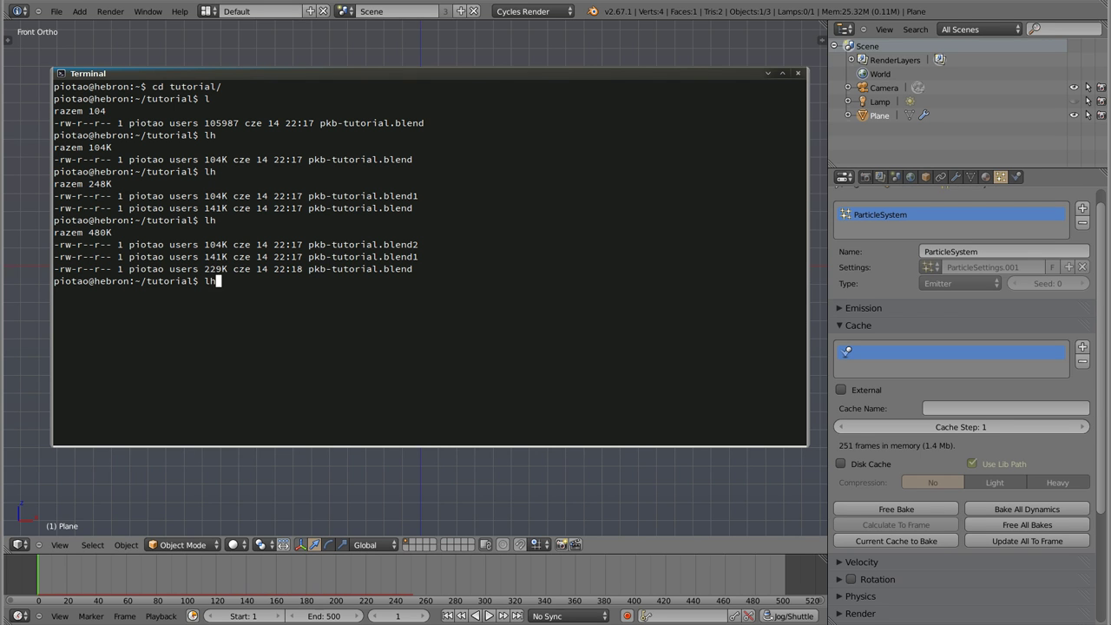
{"action": "key", "text": "Return"}
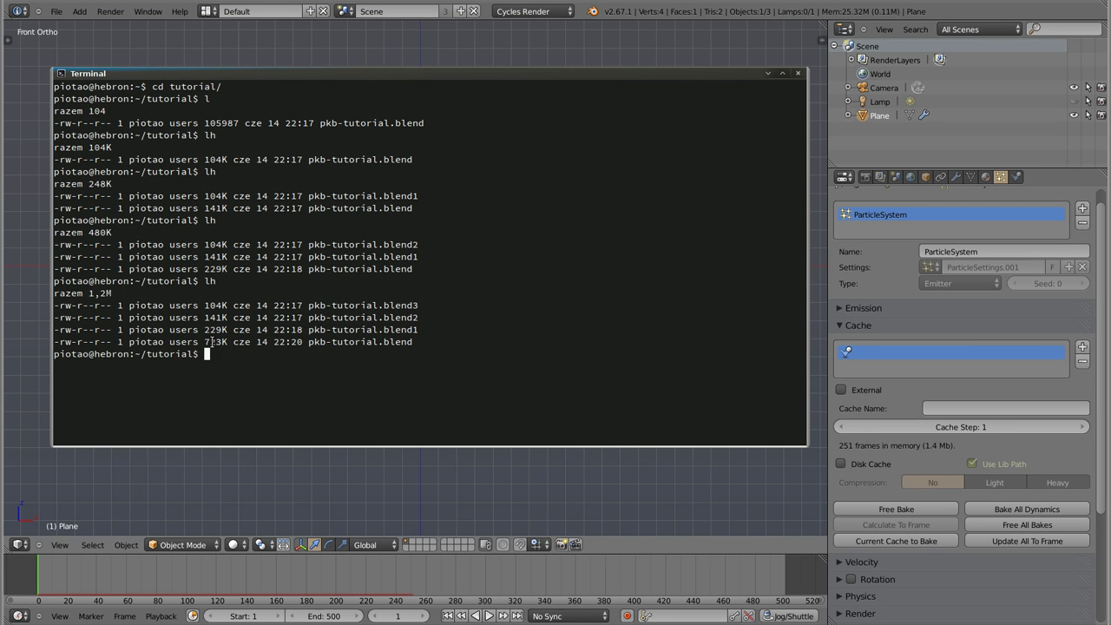
{"action": "left_click_drag", "start_coordinate": [205, 342], "coordinate": [217, 344]}
{"action": "left_click", "coordinate": [217, 344]}
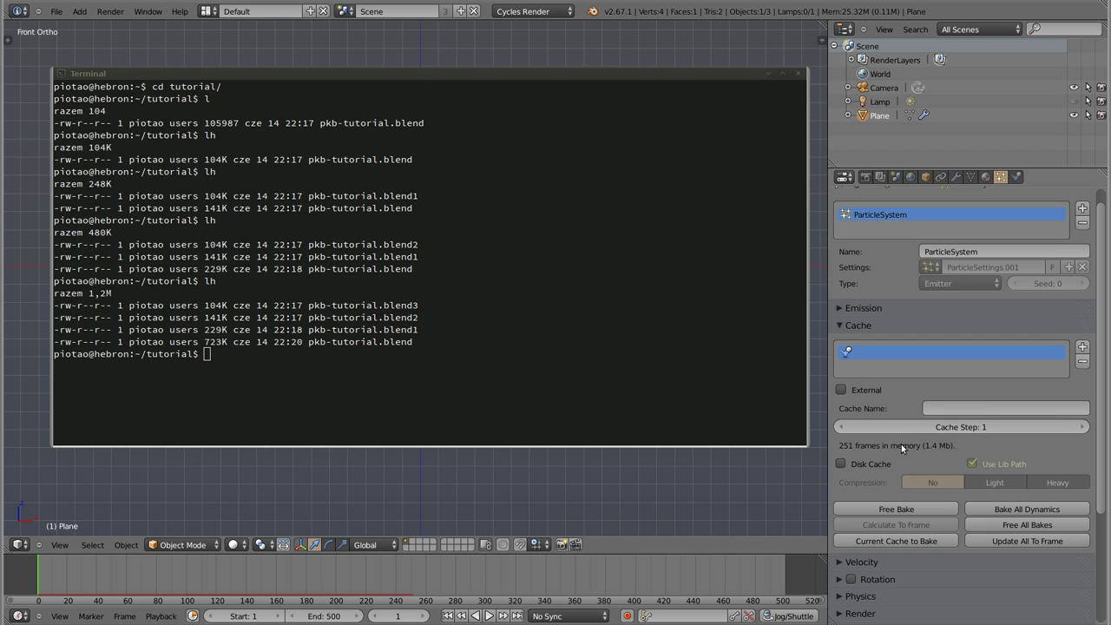
{"action": "left_click", "coordinate": [878, 372]}
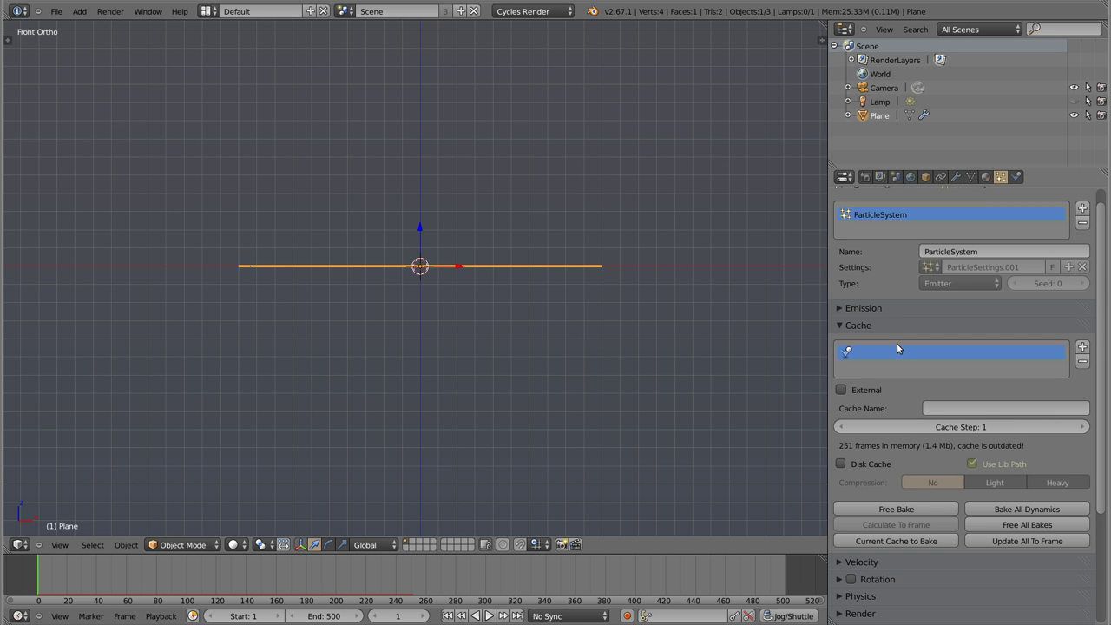
{"action": "middle_click_drag", "start_coordinate": [911, 394], "coordinate": [929, 382], "text": "ctrl"}
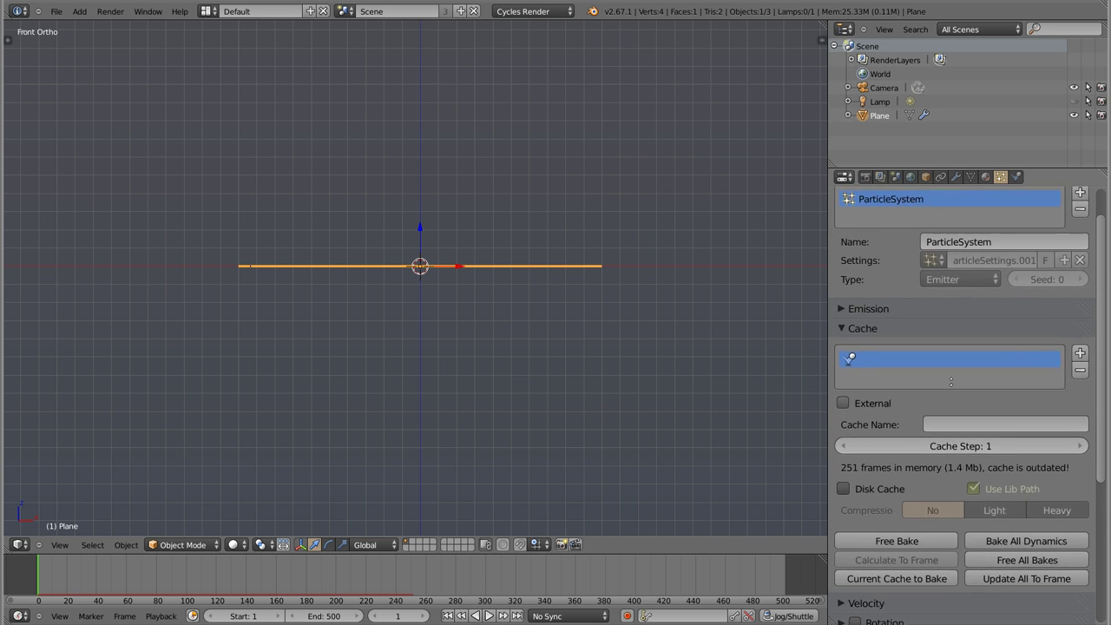
{"action": "scroll", "coordinate": [906, 337], "scroll_direction": "down", "scroll_amount": 3}
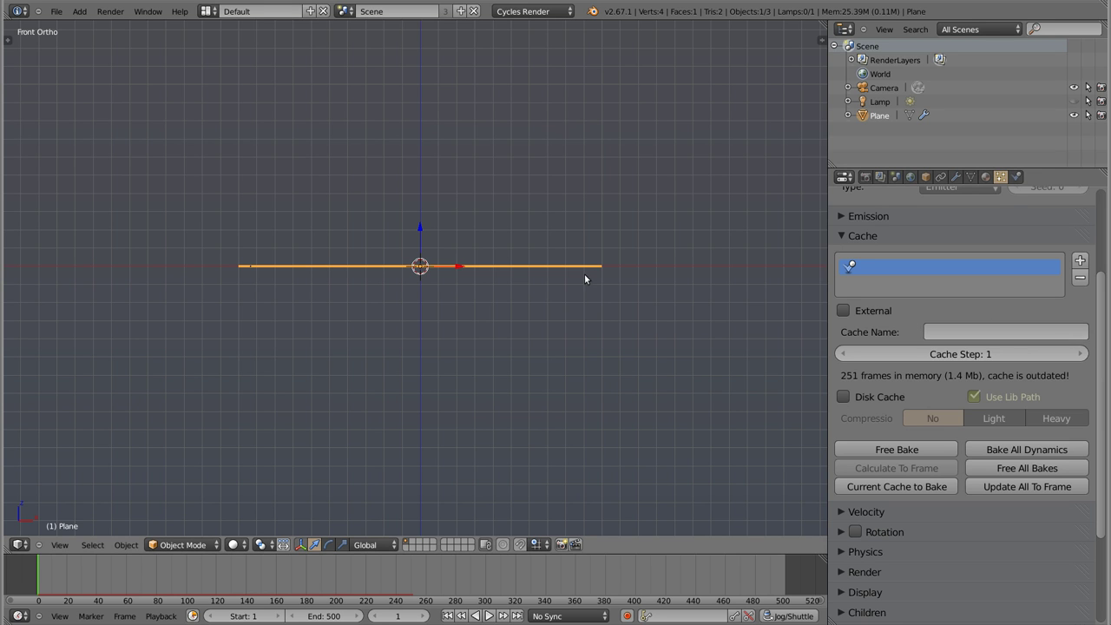
Name the particle cache pkb.
{"action": "left_click", "coordinate": [941, 332]}
{"action": "type", "text": "pkb"}
{"action": "key", "text": "Return"}
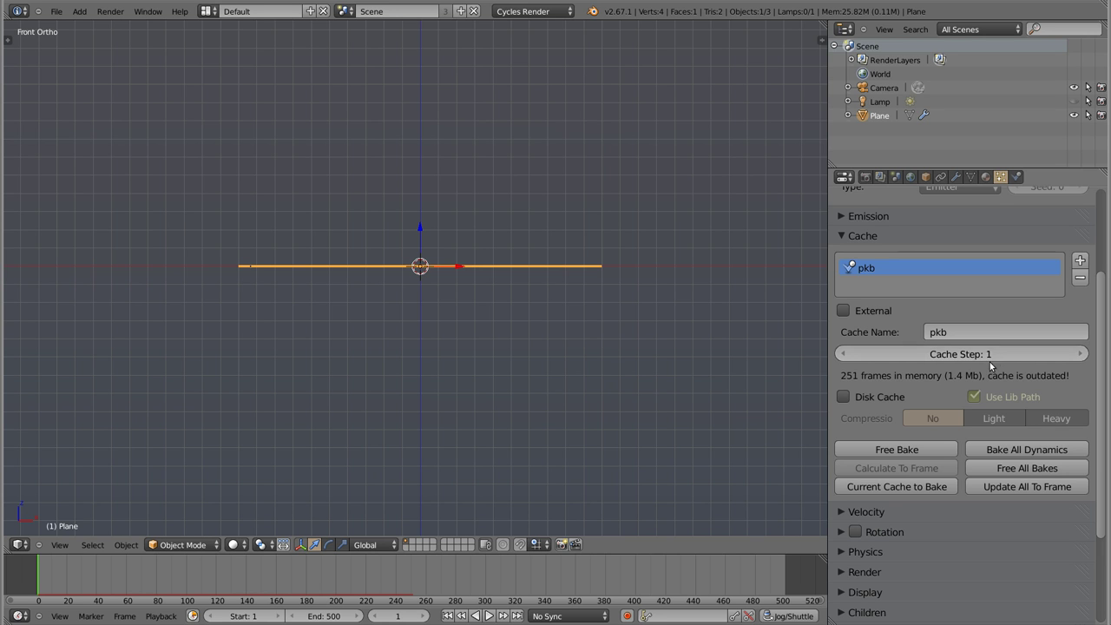
{"action": "left_click", "coordinate": [971, 335]}
{"action": "type", "text": "abc"}
{"action": "key", "text": "Return"}
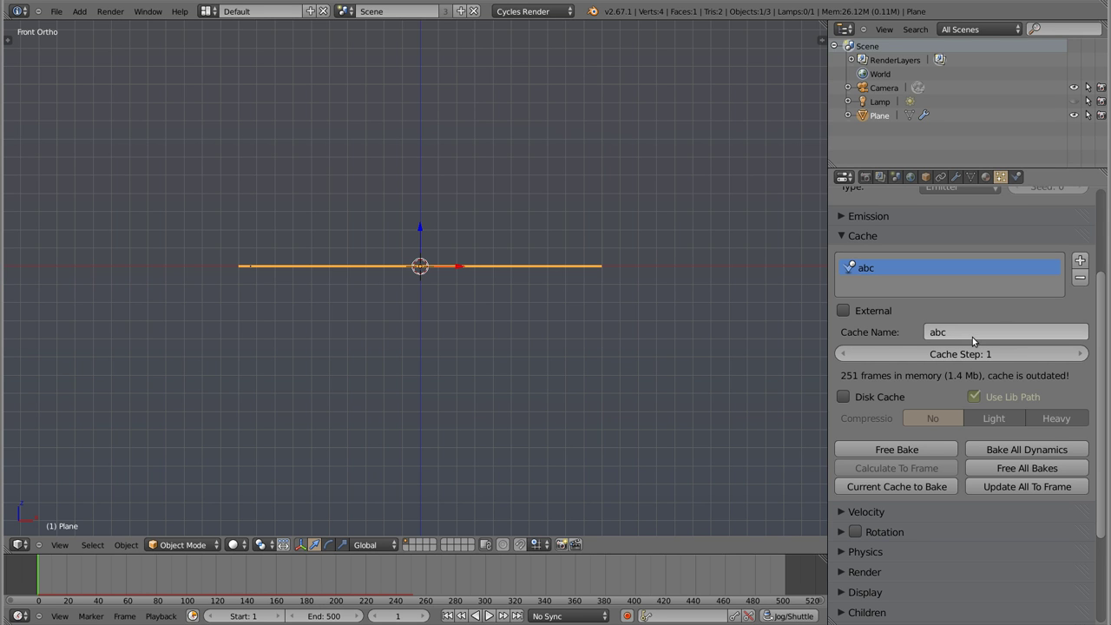
{"action": "left_click", "coordinate": [972, 337]}
{"action": "key", "text": "BackSpace"}
{"action": "type", "text": "pkb"}
{"action": "key", "text": "Return"}
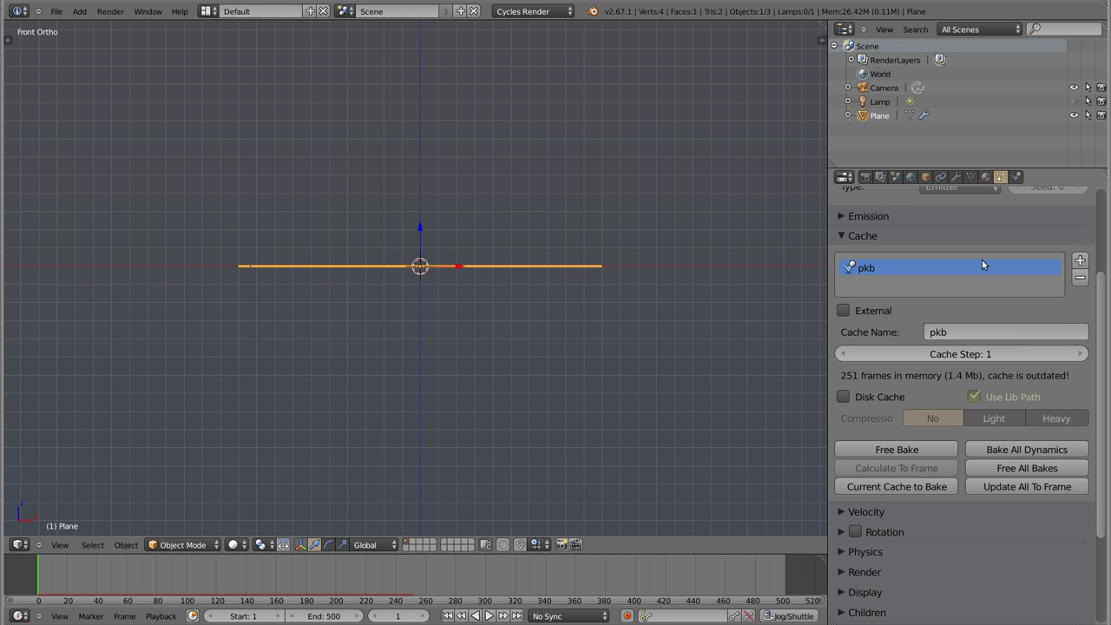
Add a second cache slot and name it abc.
{"action": "left_click", "coordinate": [1079, 260]}
{"action": "left_click", "coordinate": [979, 335]}
{"action": "type", "text": "abc"}
{"action": "key", "text": "Return"}
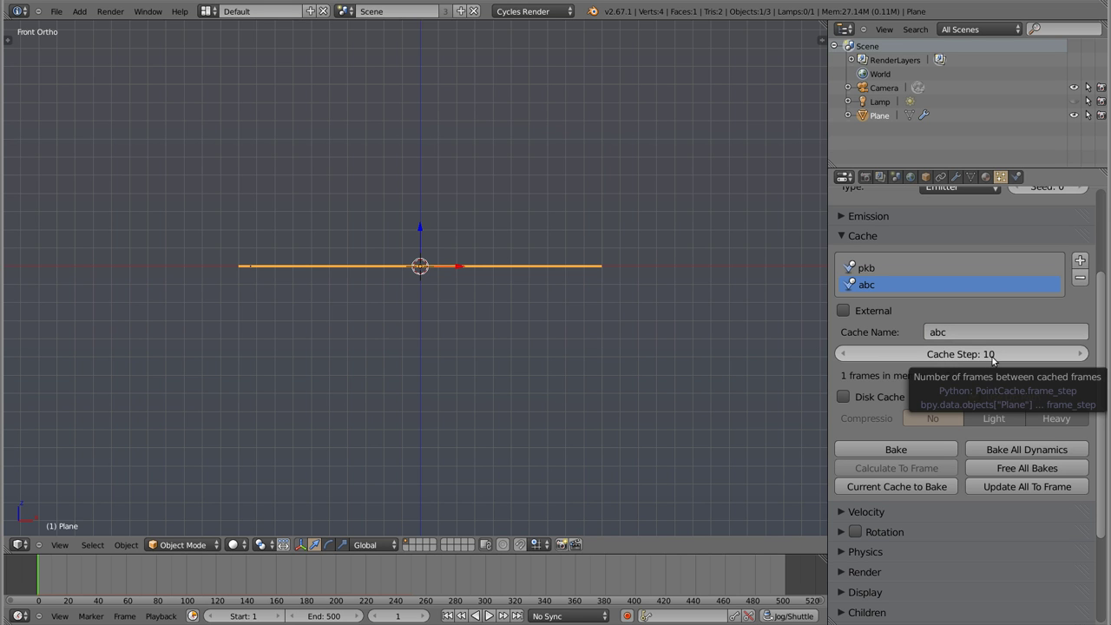
Bake the abc cache slot to 26 frames at step 10, then reselect the pkb slot.
{"action": "left_click", "coordinate": [866, 269]}
{"action": "left_click", "coordinate": [874, 285]}
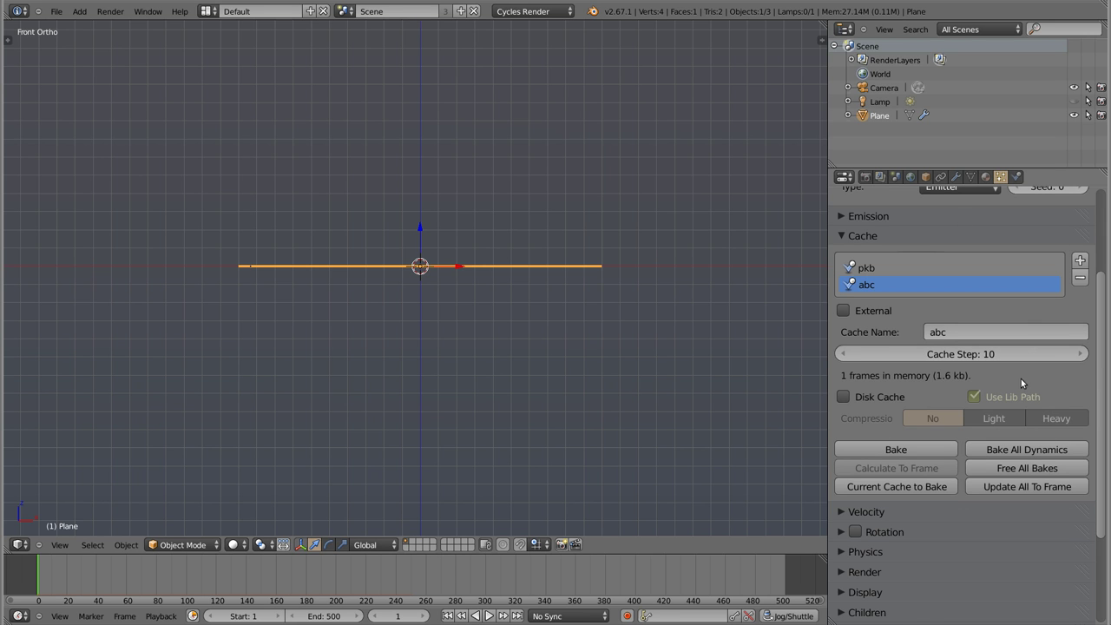
{"action": "left_click", "coordinate": [883, 269]}
{"action": "left_click", "coordinate": [874, 285]}
{"action": "left_click", "coordinate": [875, 270]}
{"action": "left_click", "coordinate": [872, 284]}
{"action": "left_click", "coordinate": [875, 270]}
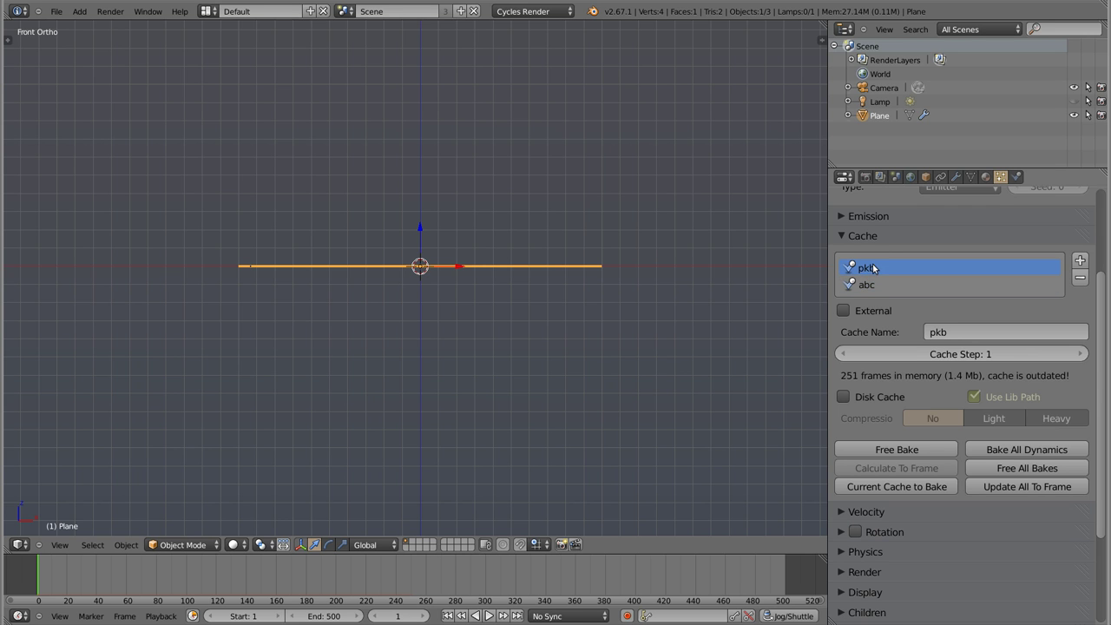
{"action": "left_click", "coordinate": [871, 285]}
{"action": "left_click", "coordinate": [875, 270]}
{"action": "left_click", "coordinate": [875, 285]}
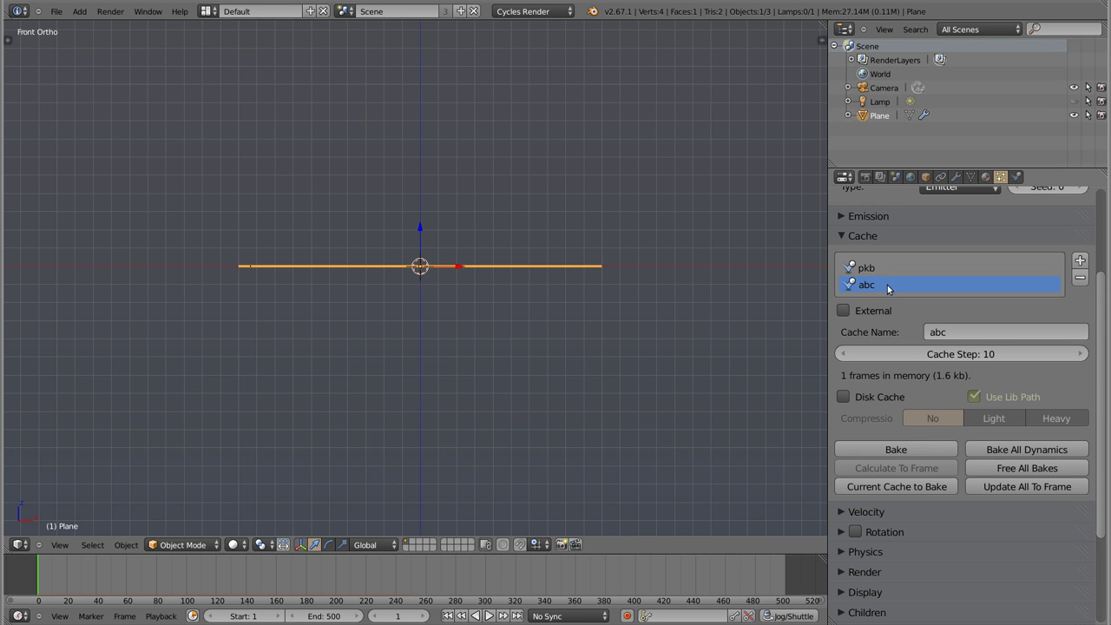
{"action": "left_click", "coordinate": [885, 448]}
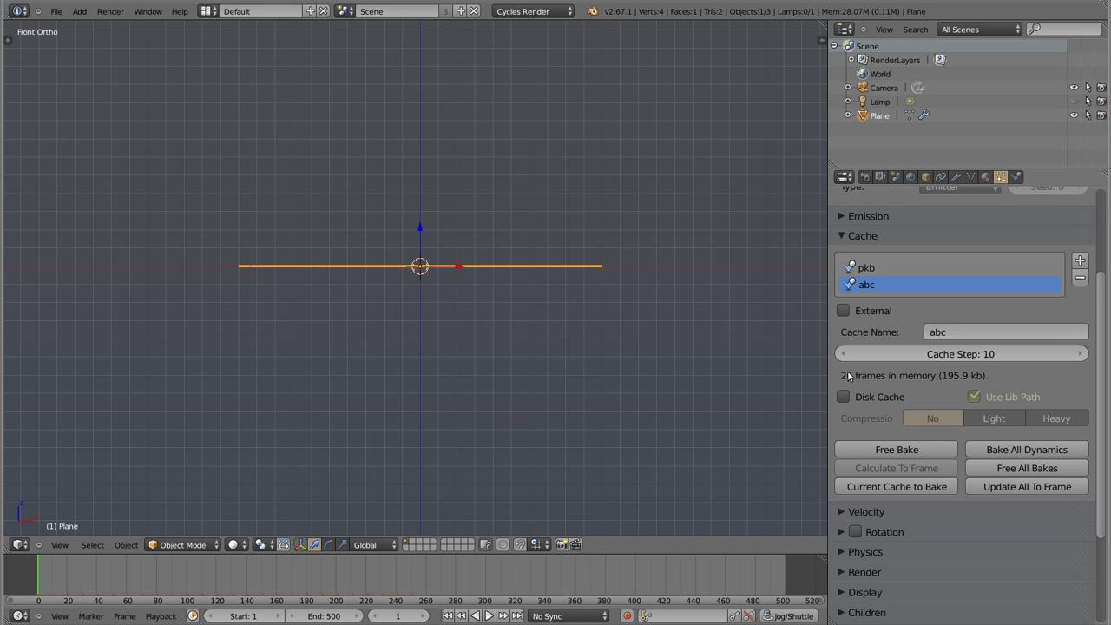
{"action": "left_click", "coordinate": [871, 271]}
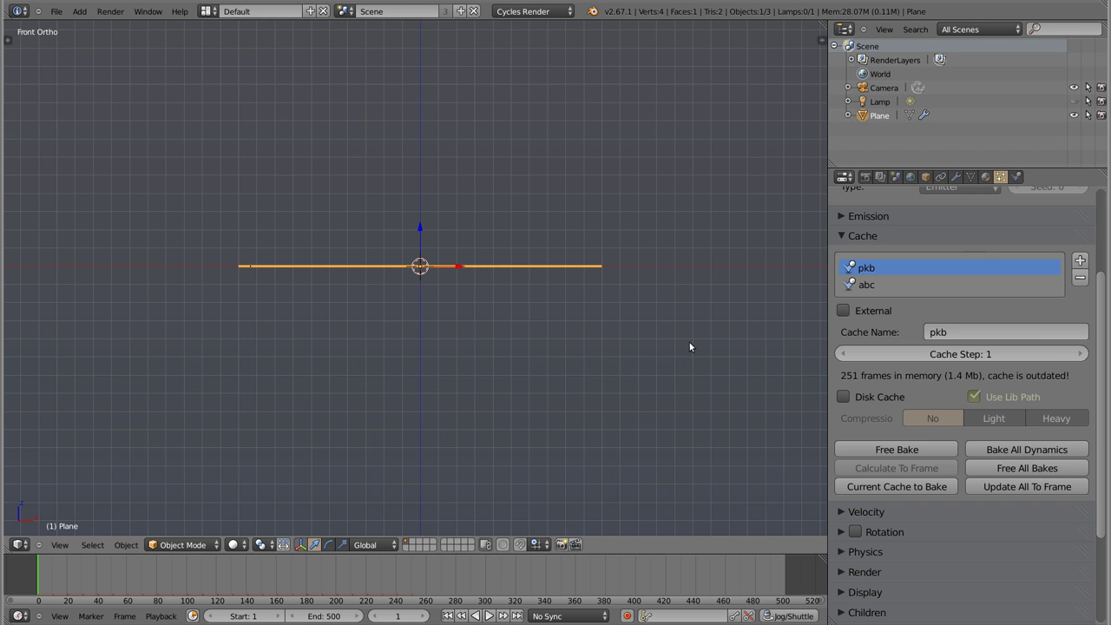
Free and rebake the pkb cache, then play the particle animation back and stop it.
{"action": "left_click", "coordinate": [935, 452]}
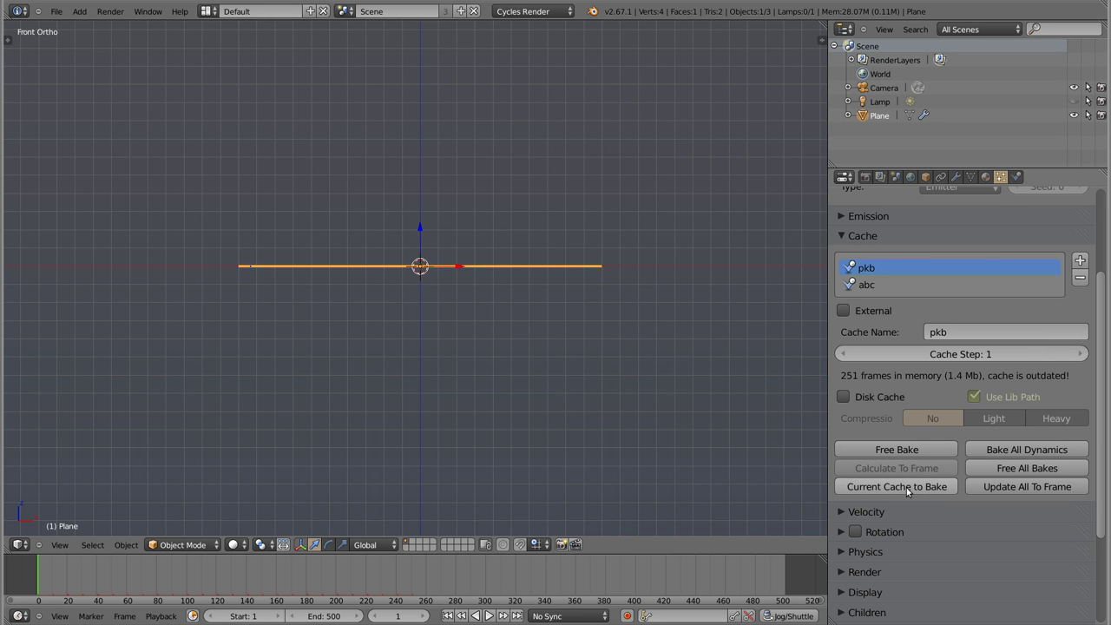
{"action": "left_click", "coordinate": [914, 449]}
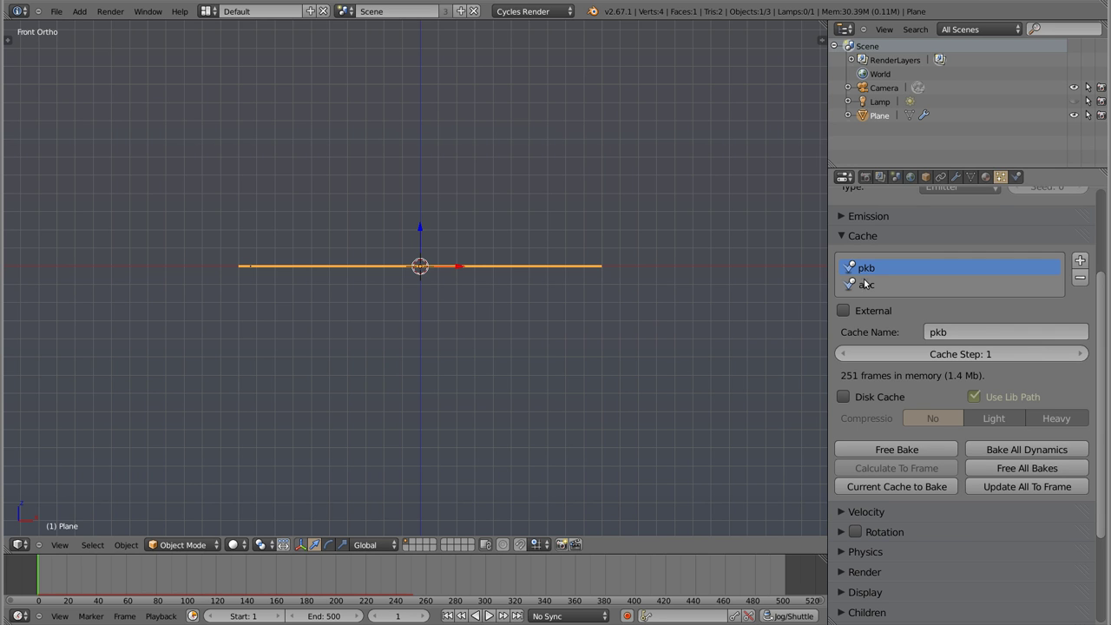
{"action": "key", "text": "alt+a"}
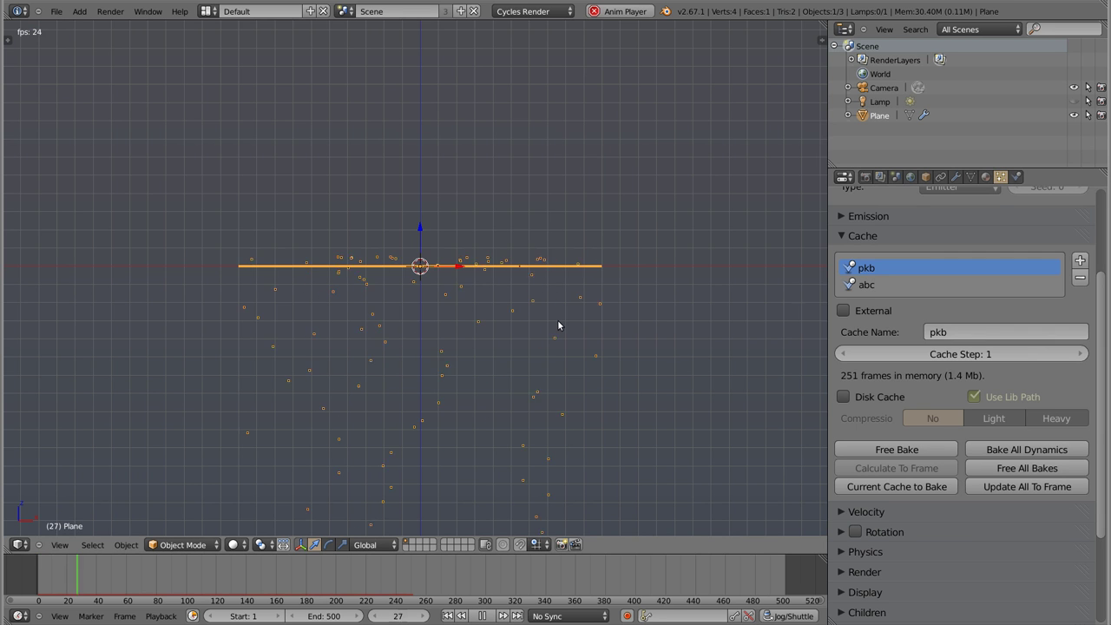
{"action": "key", "text": "Escape"}
Play the particle animation from the abc cache and stop it back at the start.
{"action": "left_click", "coordinate": [866, 285]}
{"action": "key", "text": "alt+a"}
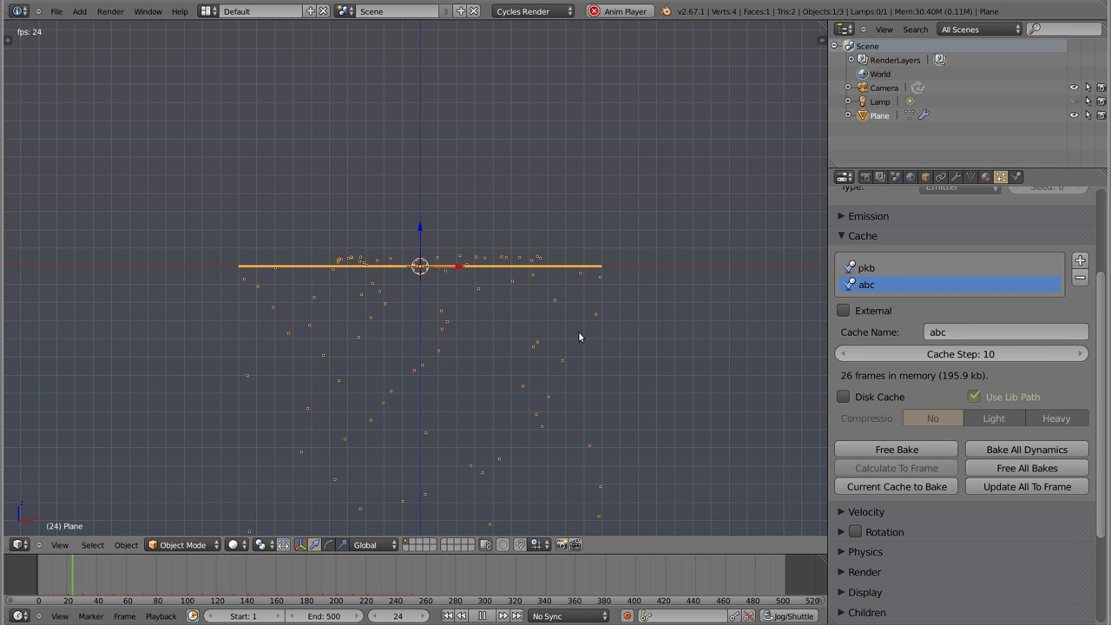
{"action": "key", "text": "Escape"}
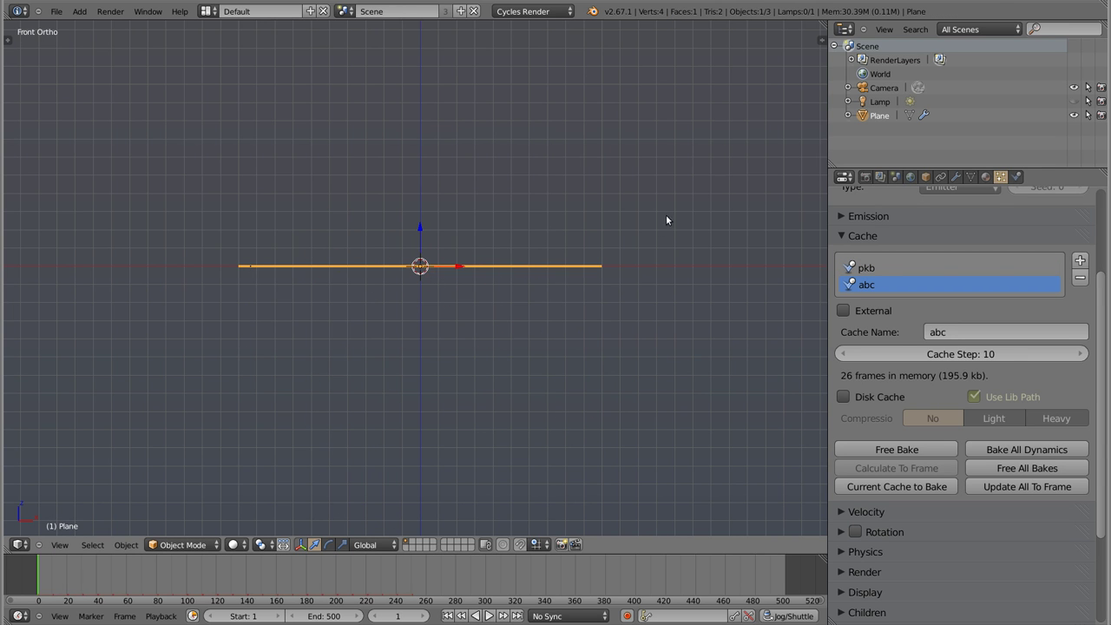
Rotate the plane 90 degrees, rebake the abc cache and play it back.
{"action": "key", "text": "r"}
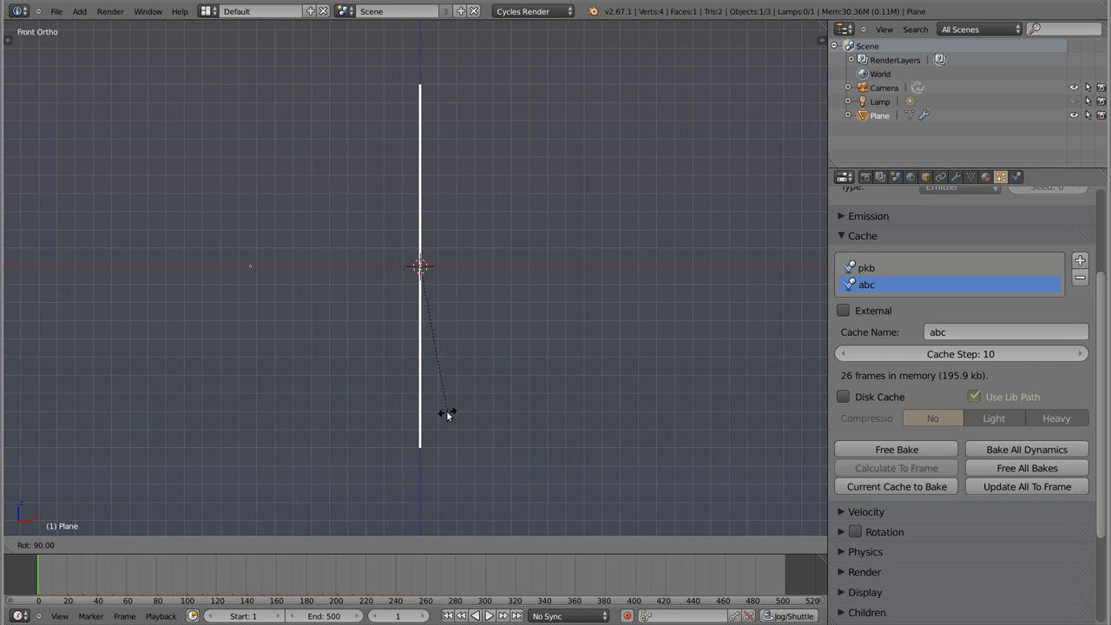
{"action": "left_click", "coordinate": [446, 410]}
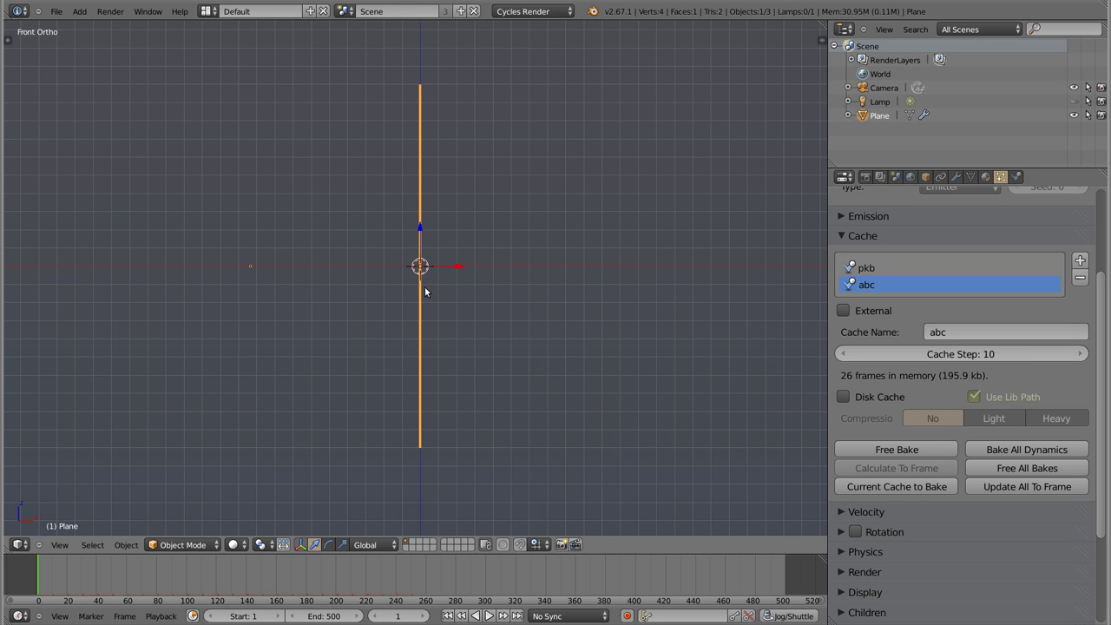
{"action": "left_click", "coordinate": [898, 449]}
{"action": "left_click", "coordinate": [898, 451]}
{"action": "key", "text": "alt+a"}
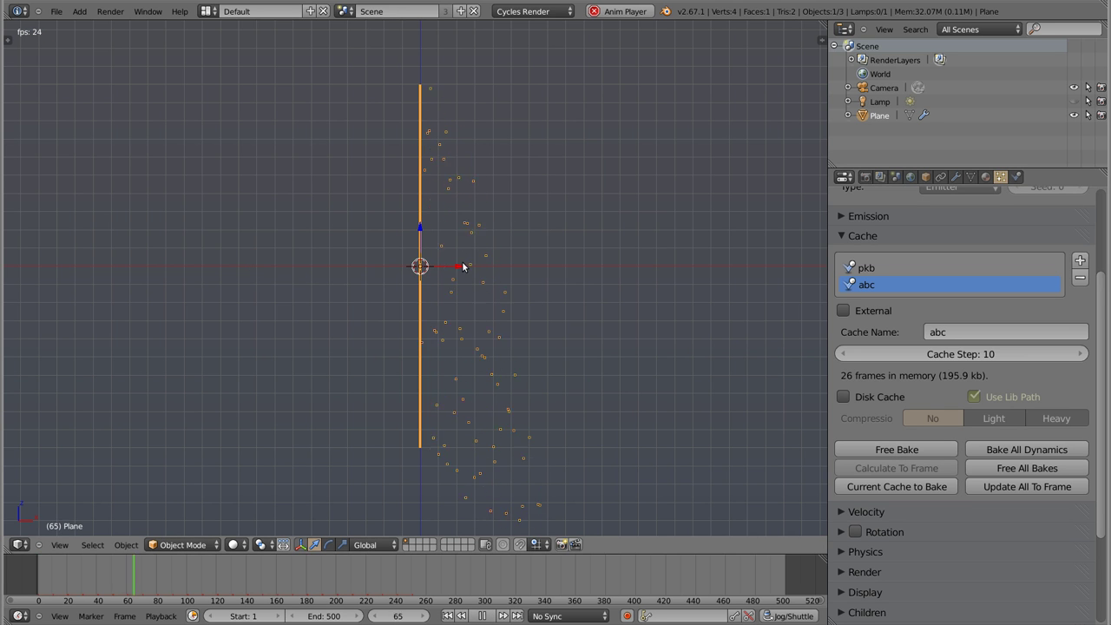
{"action": "key", "text": "Escape"}
Play the animation from the pkb cache, then bring up the abc cache's settings.
{"action": "left_click", "coordinate": [868, 271]}
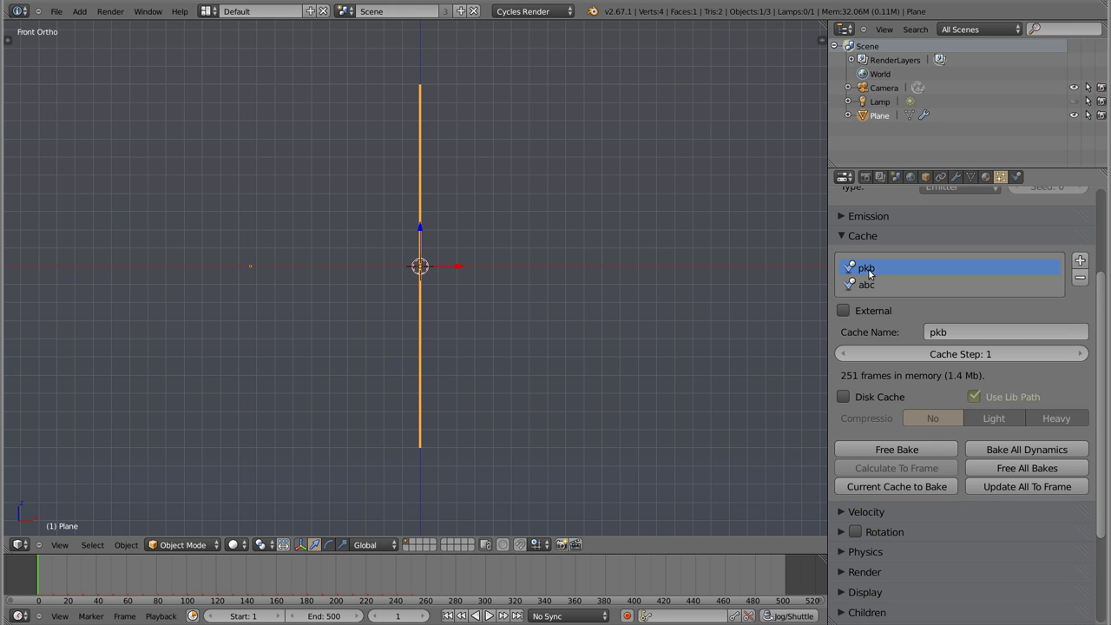
{"action": "key", "text": "alt+a"}
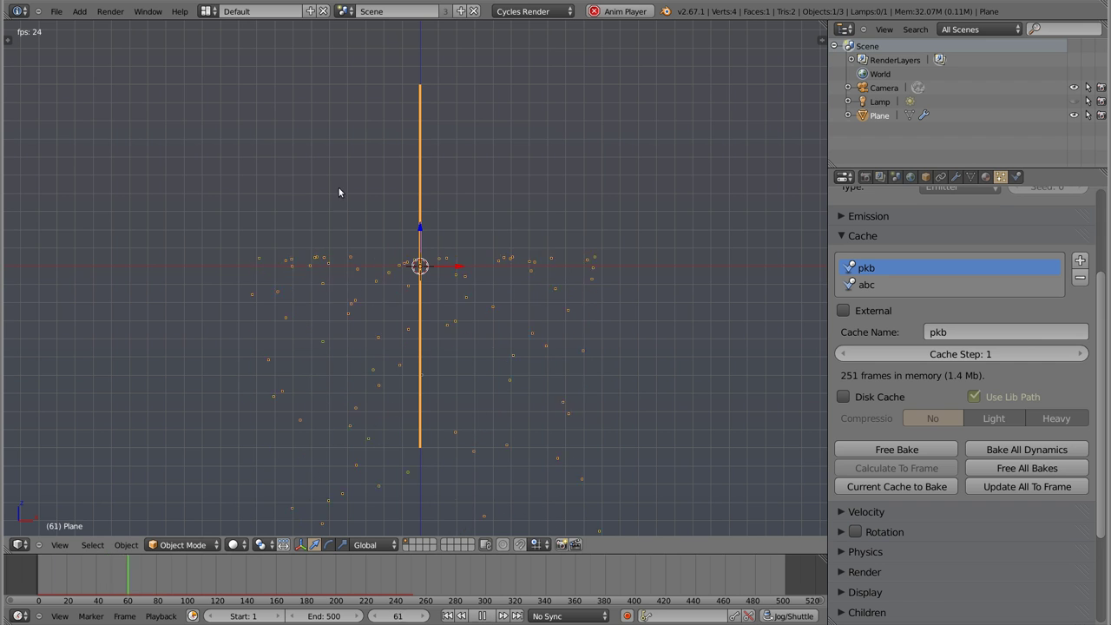
{"action": "key", "text": "Escape"}
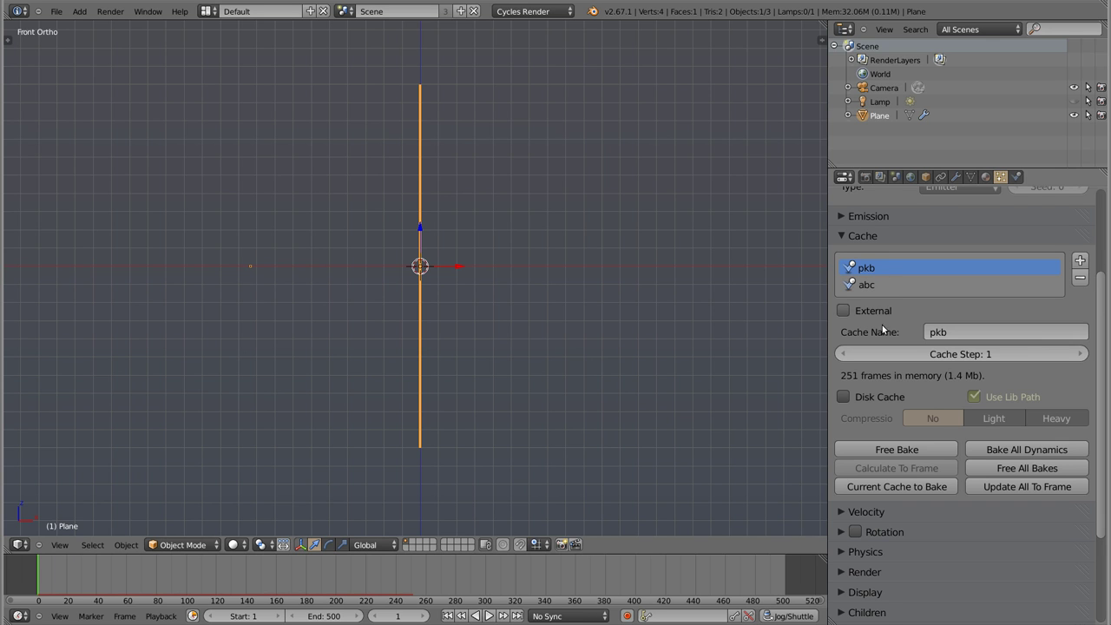
{"action": "scroll", "coordinate": [880, 308], "scroll_direction": "up", "scroll_amount": 1}
{"action": "left_click", "coordinate": [880, 310]}
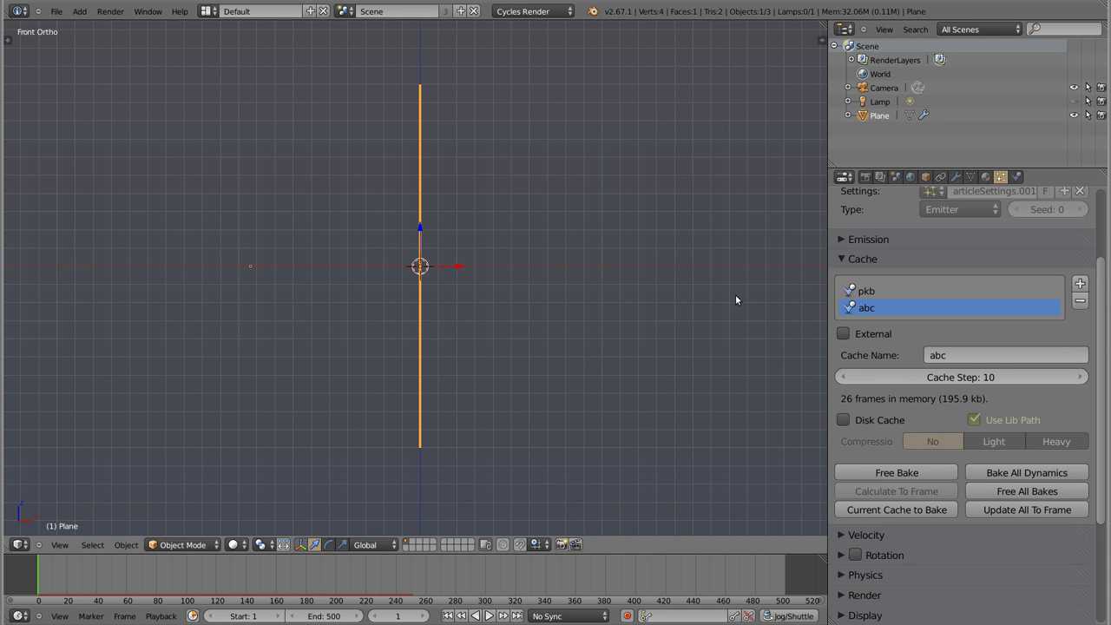
List the tutorial folder with exact byte sizes in Terminal, then show Blender's pkb cache settings.
{"action": "key", "text": "alt+Tab"}
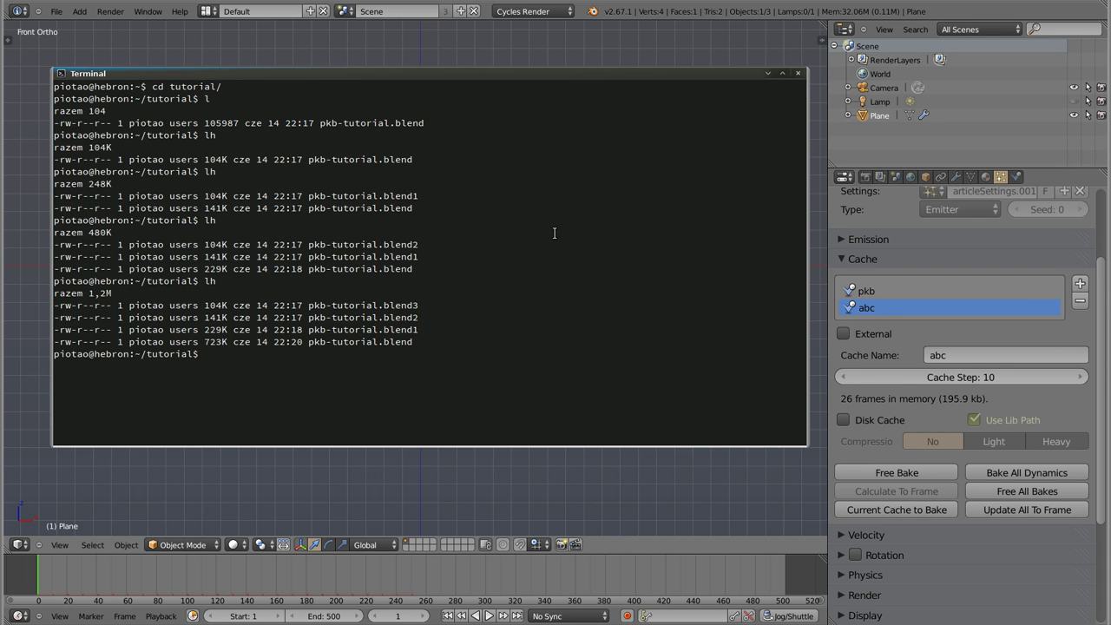
{"action": "type", "text": ";"}
{"action": "key", "text": "Return"}
{"action": "type", "text": "l"}
{"action": "key", "text": "Return"}
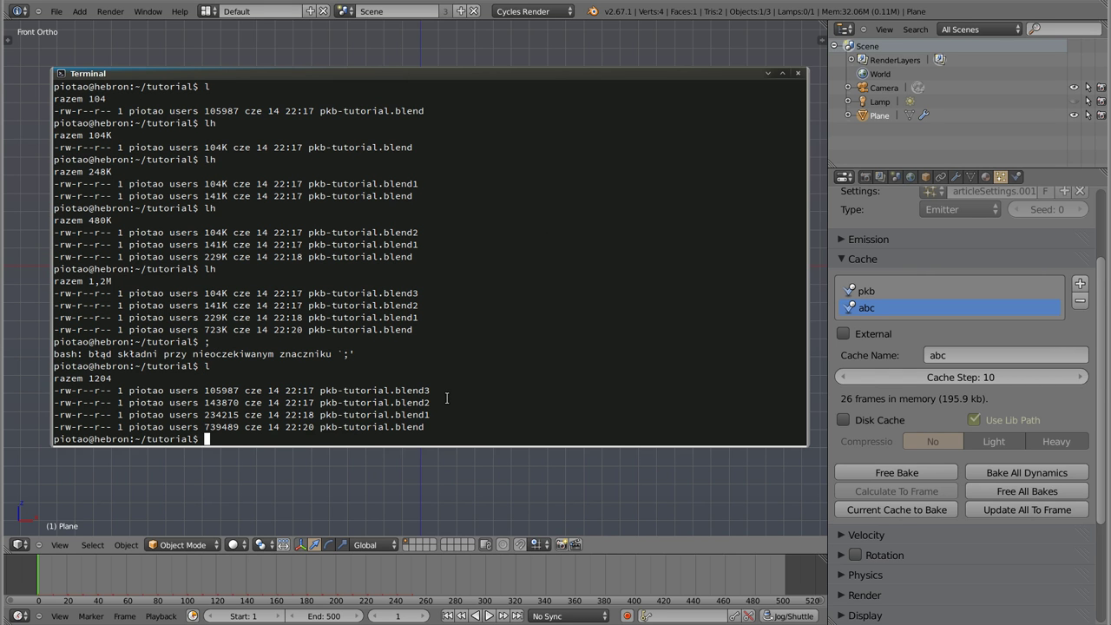
{"action": "left_click_drag", "start_coordinate": [491, 73], "coordinate": [457, 26]}
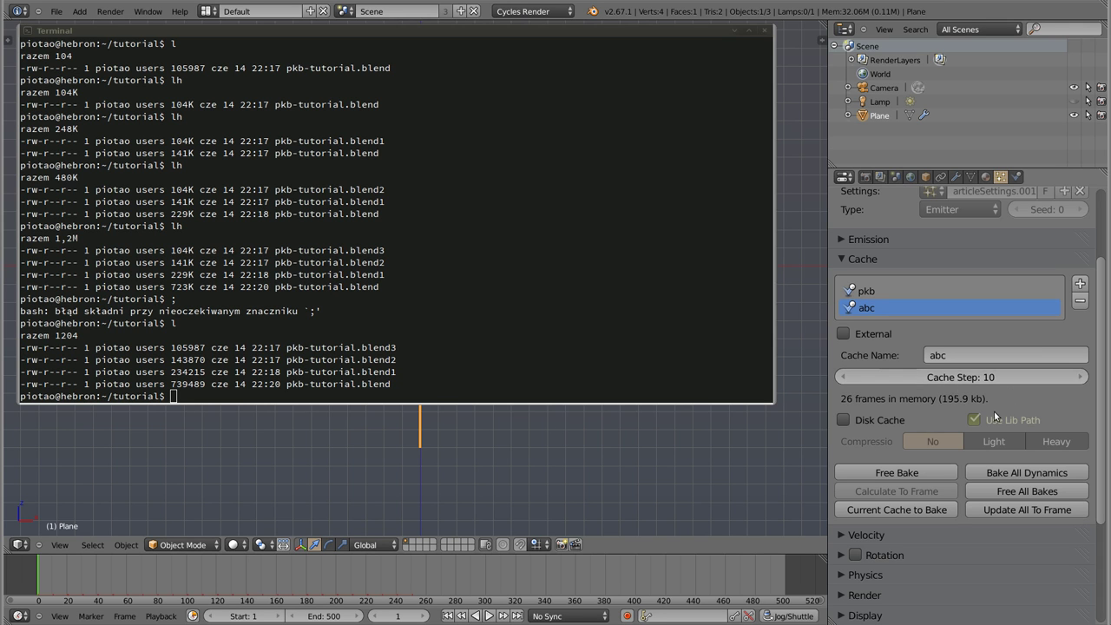
{"action": "left_click", "coordinate": [863, 290]}
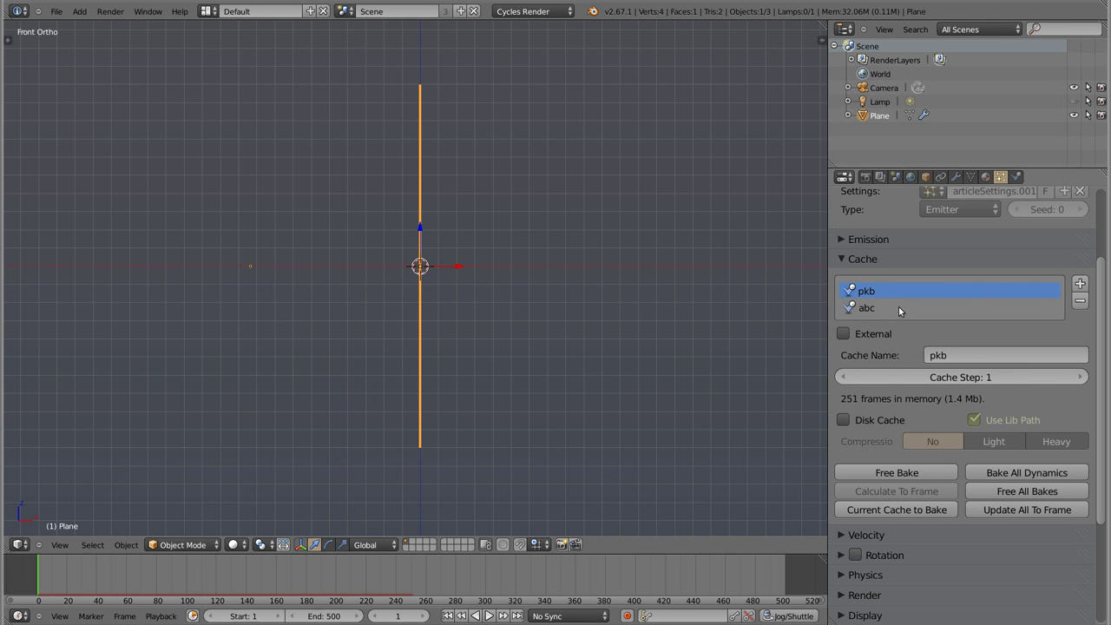
Enable Disk Cache on the pkb cache so its 251 frames are written to disk.
{"action": "left_click", "coordinate": [844, 421]}
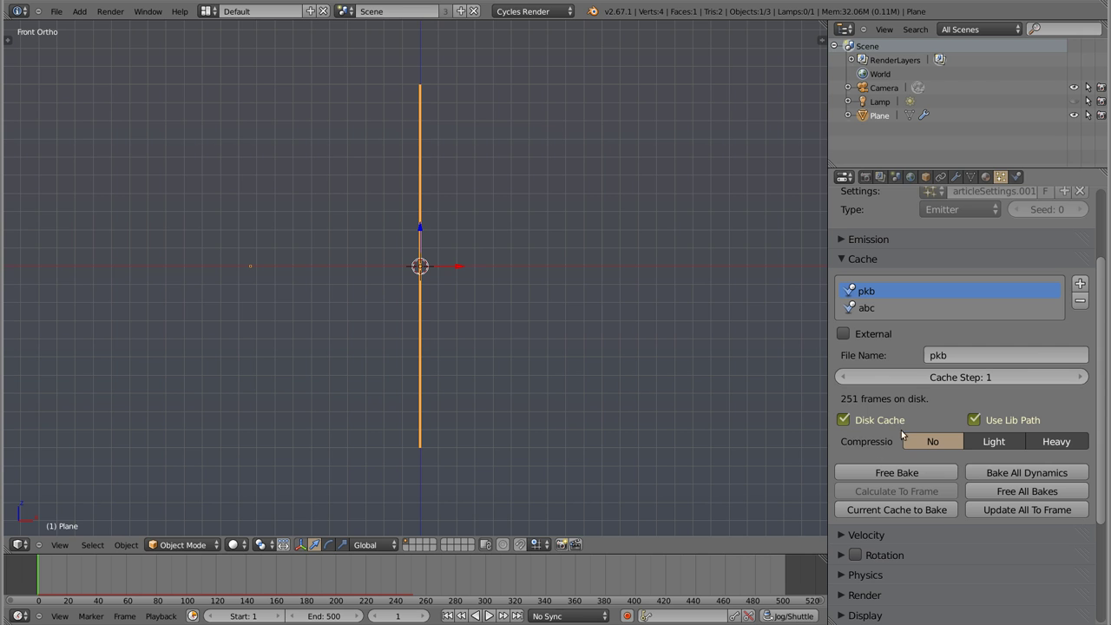
Relist the tutorial folder and mark the new blendcache_pkb-tutorial folder name.
{"action": "key", "text": "alt+Tab"}
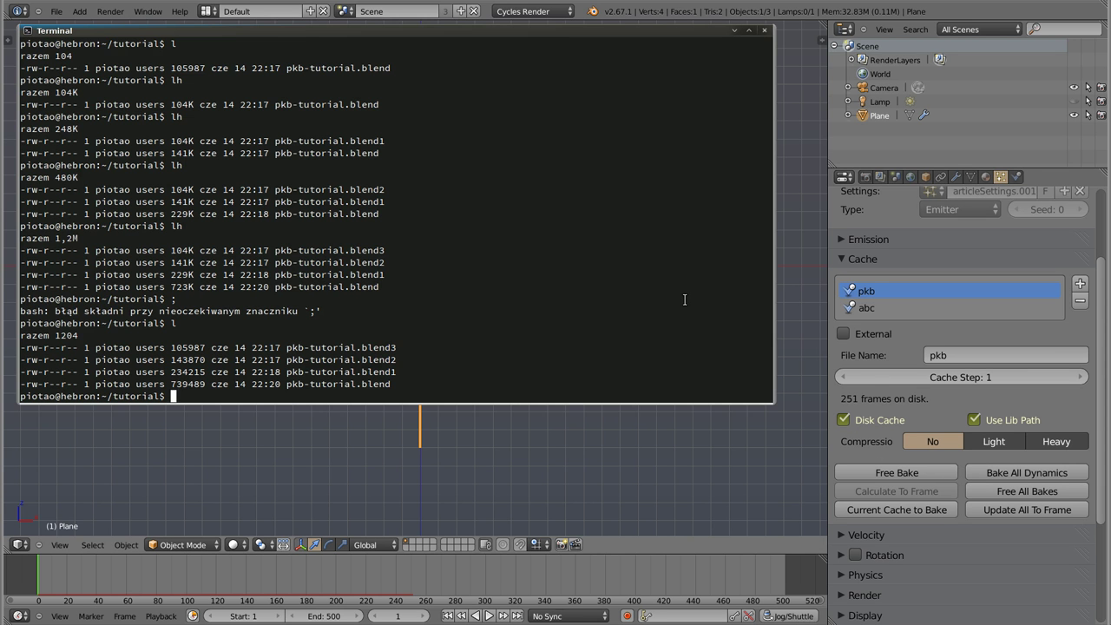
{"action": "type", "text": "l"}
{"action": "key", "text": "Return"}
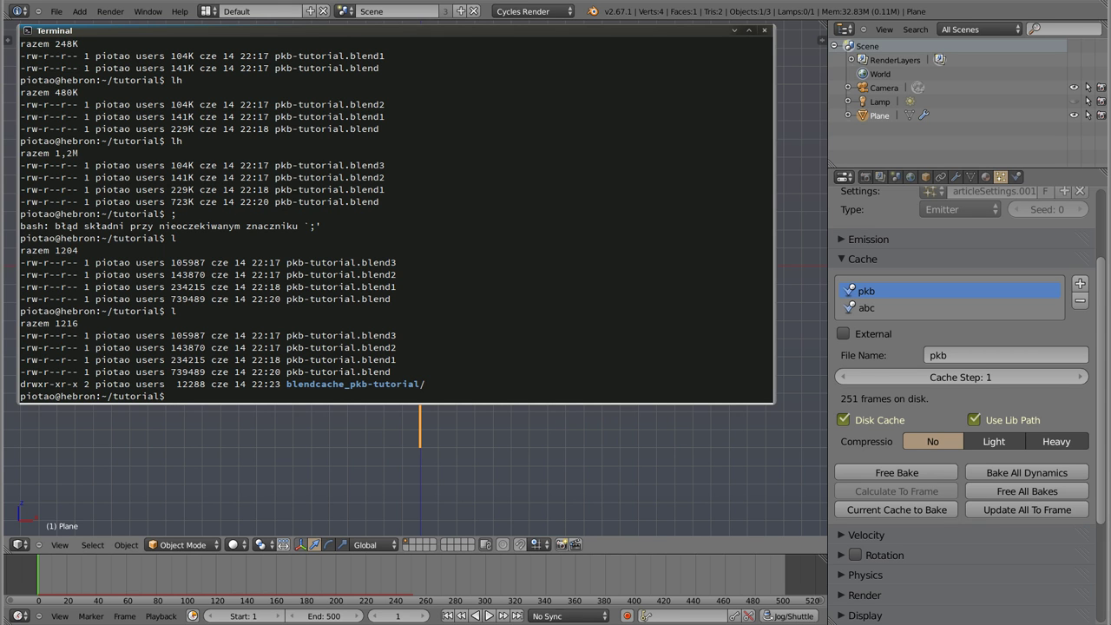
{"action": "left_click_drag", "start_coordinate": [350, 385], "coordinate": [417, 384]}
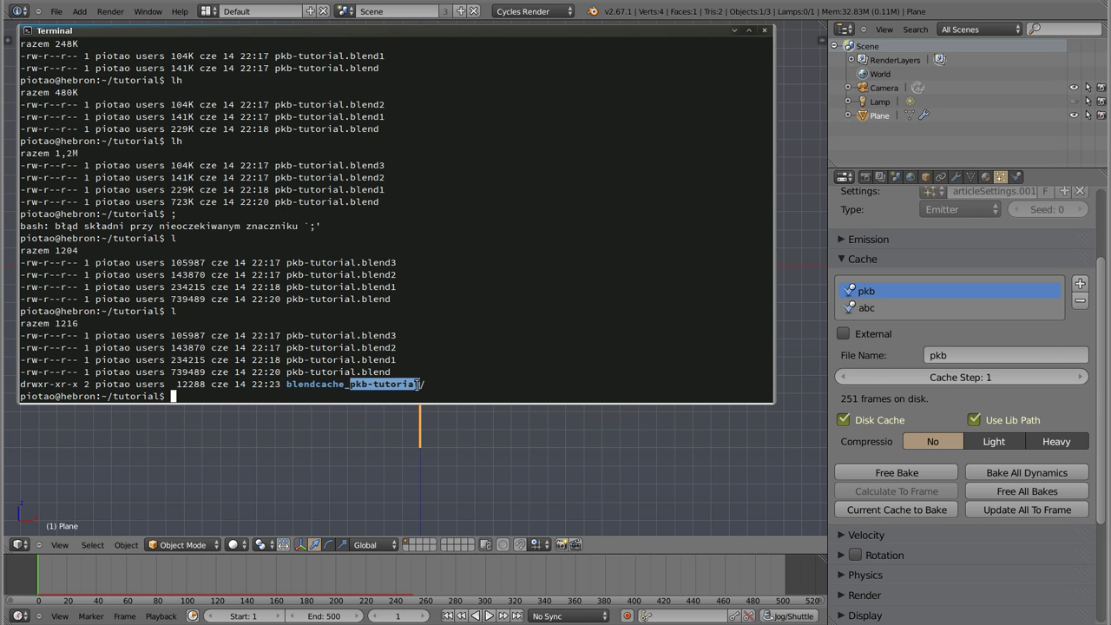
{"action": "left_click_drag", "start_coordinate": [287, 371], "coordinate": [351, 374]}
Enter blendcache_pkb-tutorial, list its pkb_*.bphys files, then select Blender's abc cache.
{"action": "type", "text": "cd ble"}
{"action": "key", "text": "Tab"}
{"action": "key", "text": "Return"}
{"action": "key", "text": "Return"}
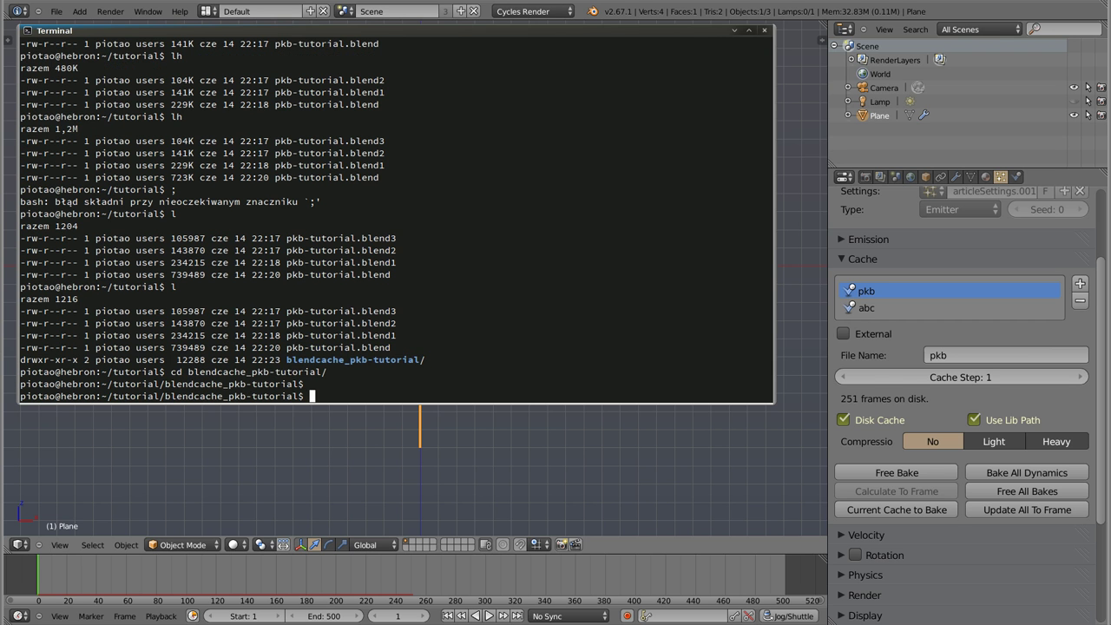
{"action": "type", "text": "ls"}
{"action": "key", "text": "Return"}
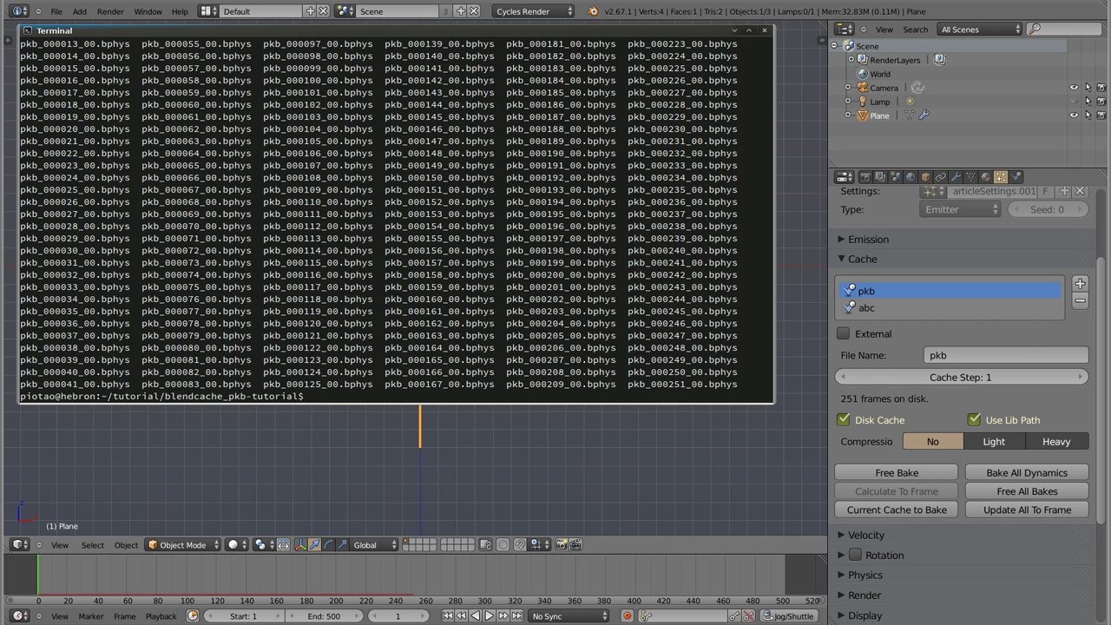
{"action": "scroll", "coordinate": [232, 206], "scroll_direction": "up", "scroll_amount": 2}
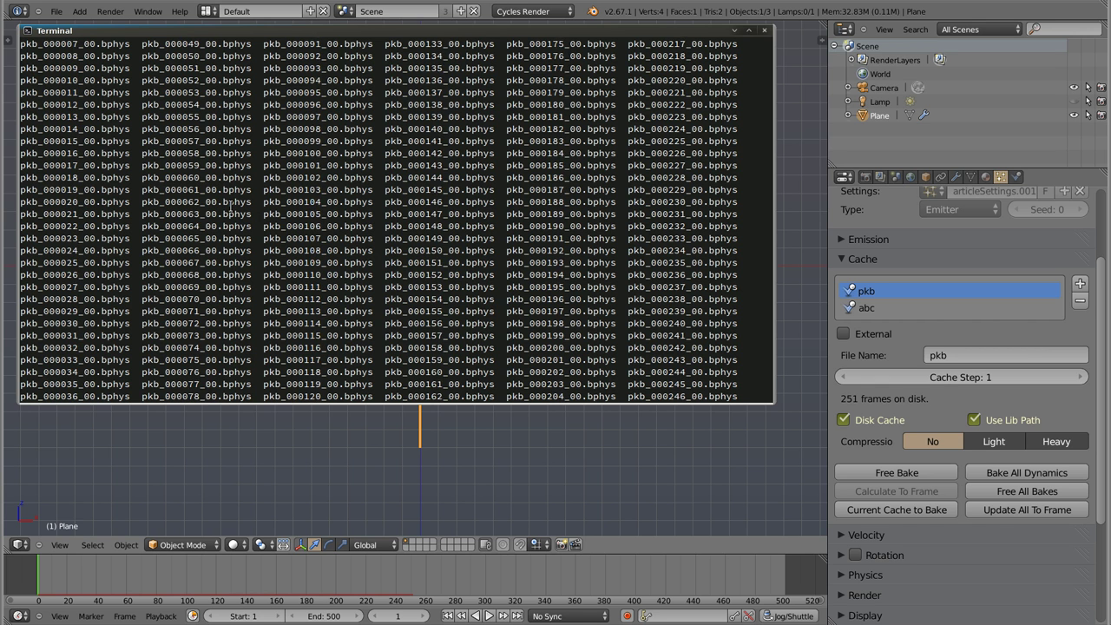
{"action": "scroll", "coordinate": [232, 207], "scroll_direction": "up", "scroll_amount": 4}
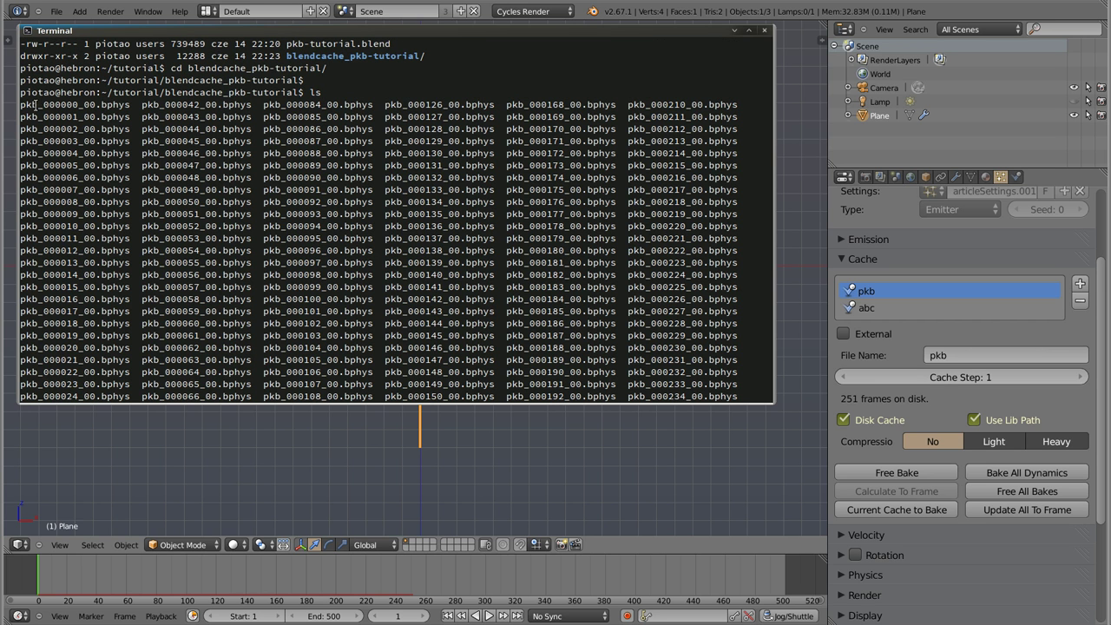
{"action": "left_click_drag", "start_coordinate": [21, 103], "coordinate": [40, 104]}
{"action": "left_click_drag", "start_coordinate": [44, 104], "coordinate": [75, 104]}
{"action": "double_click", "coordinate": [89, 104]}
{"action": "left_click", "coordinate": [866, 309]}
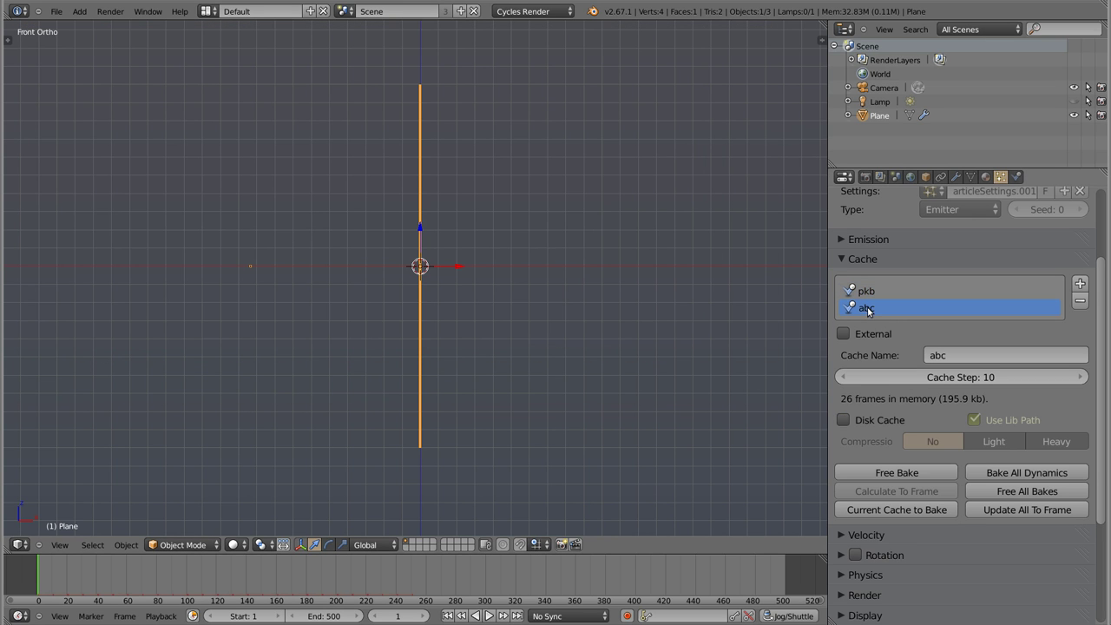
Enable Disk Cache on the abc cache, storing its 26 frames on disk.
{"action": "left_click", "coordinate": [844, 421]}
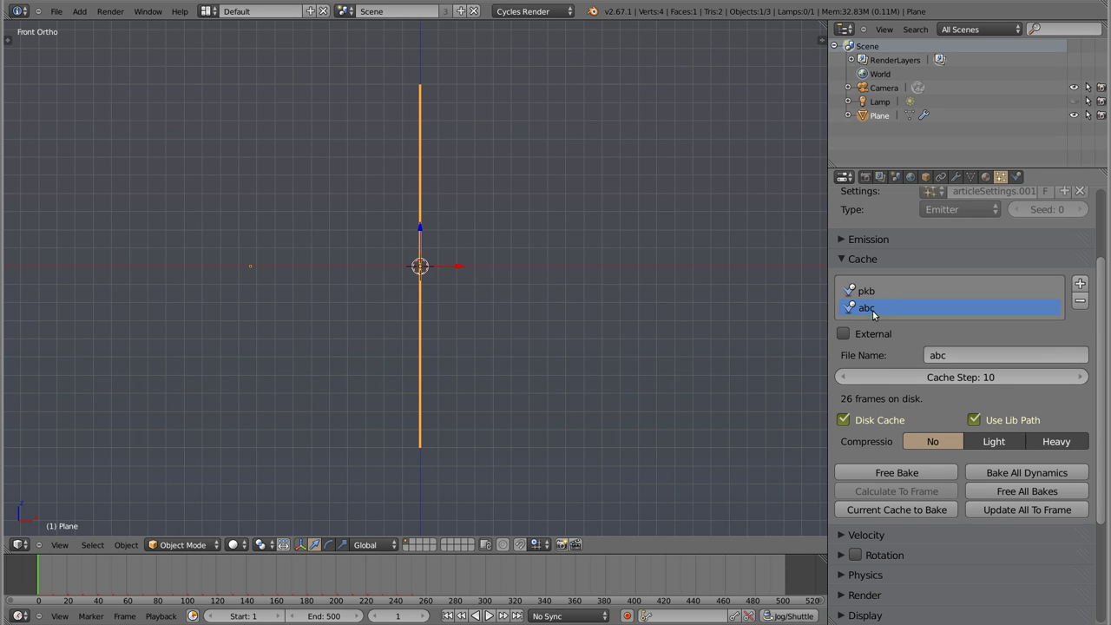
Relist the cache folder and inspect the abc_*_01.bphys files beside the pkb files.
{"action": "key", "text": "alt+Tab"}
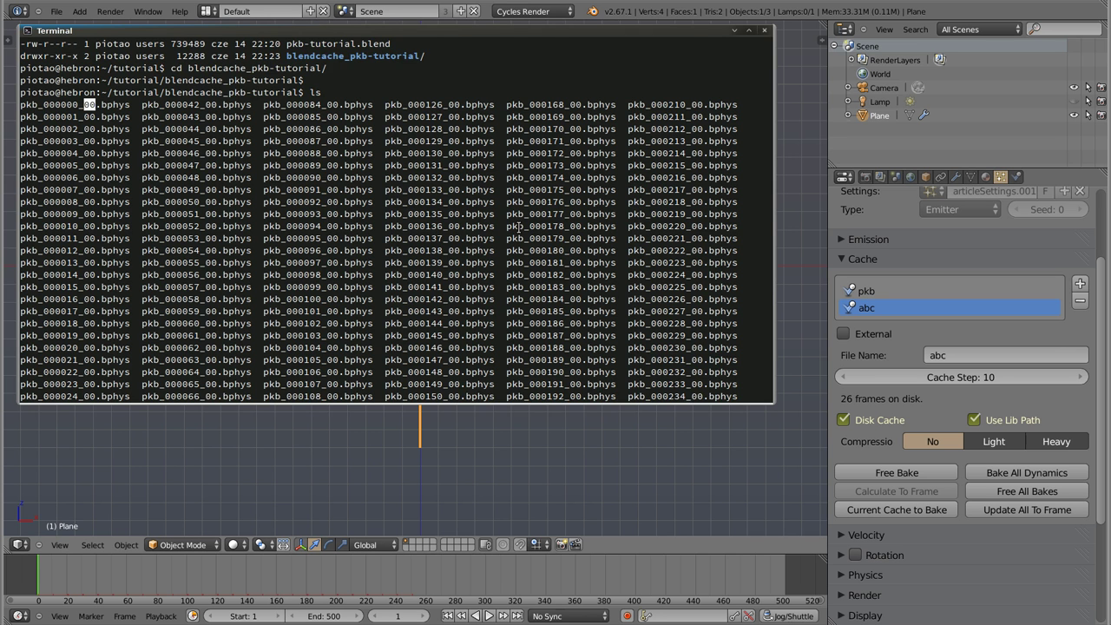
{"action": "type", "text": "ls"}
{"action": "key", "text": "Return"}
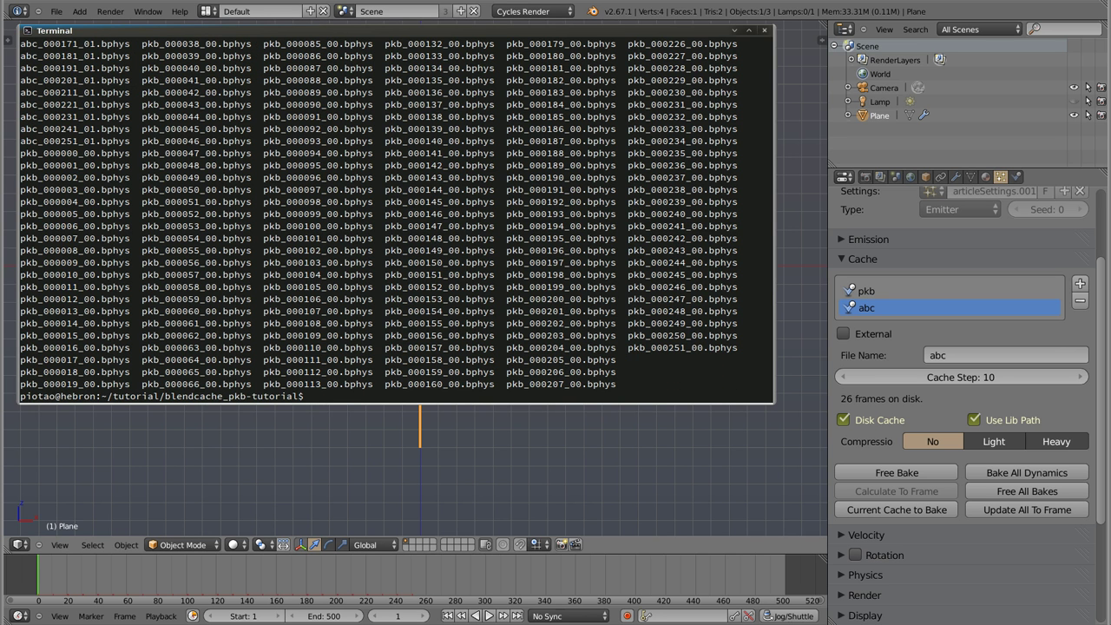
{"action": "type", "text": "ls"}
{"action": "key", "text": "Return"}
{"action": "scroll", "coordinate": [365, 152], "scroll_direction": "up", "scroll_amount": 5}
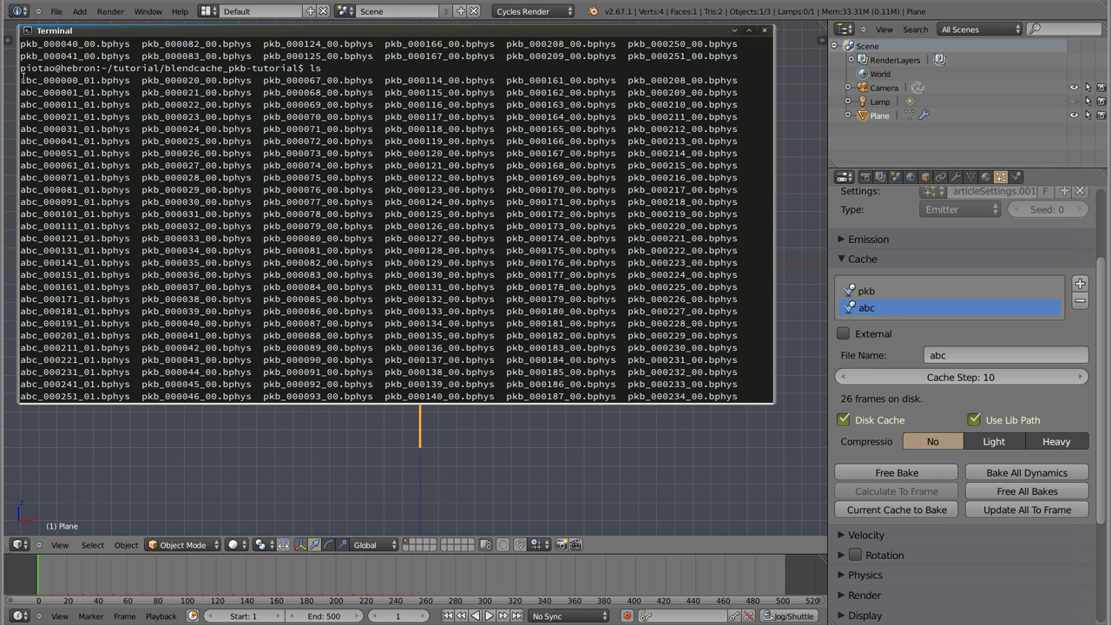
{"action": "left_click_drag", "start_coordinate": [23, 78], "coordinate": [407, 293]}
{"action": "left_click", "coordinate": [108, 123]}
{"action": "mouse_move", "coordinate": [43, 80]}
{"action": "left_mouse_down"}
{"action": "mouse_move", "coordinate": [95, 79]}
{"action": "mouse_move", "coordinate": [95, 116]}
{"action": "left_mouse_up"}
{"action": "left_click", "coordinate": [88, 117]}
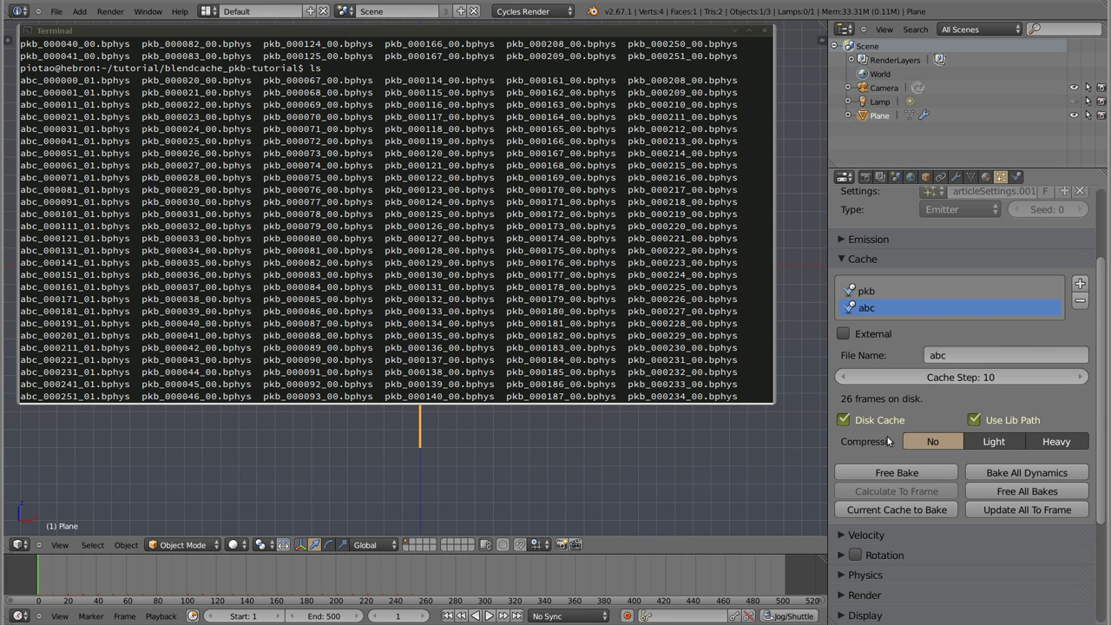
{"action": "left_click_drag", "start_coordinate": [826, 443], "coordinate": [799, 444]}
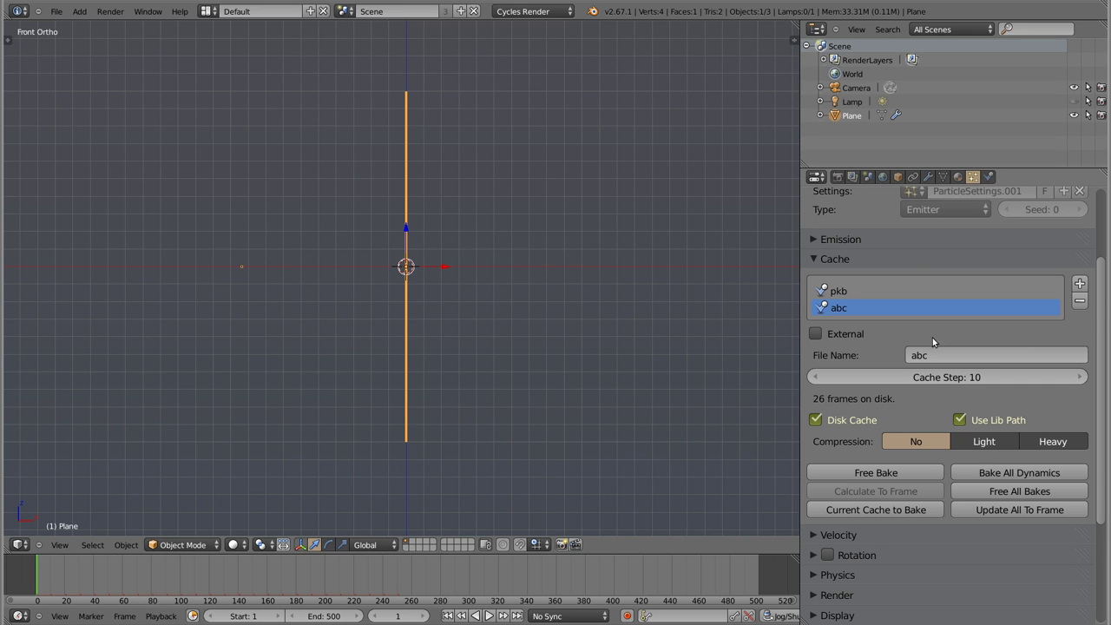
Remove the abc cache, turn off pkb disk caching, and delete the Plane.
{"action": "left_click", "coordinate": [1080, 301]}
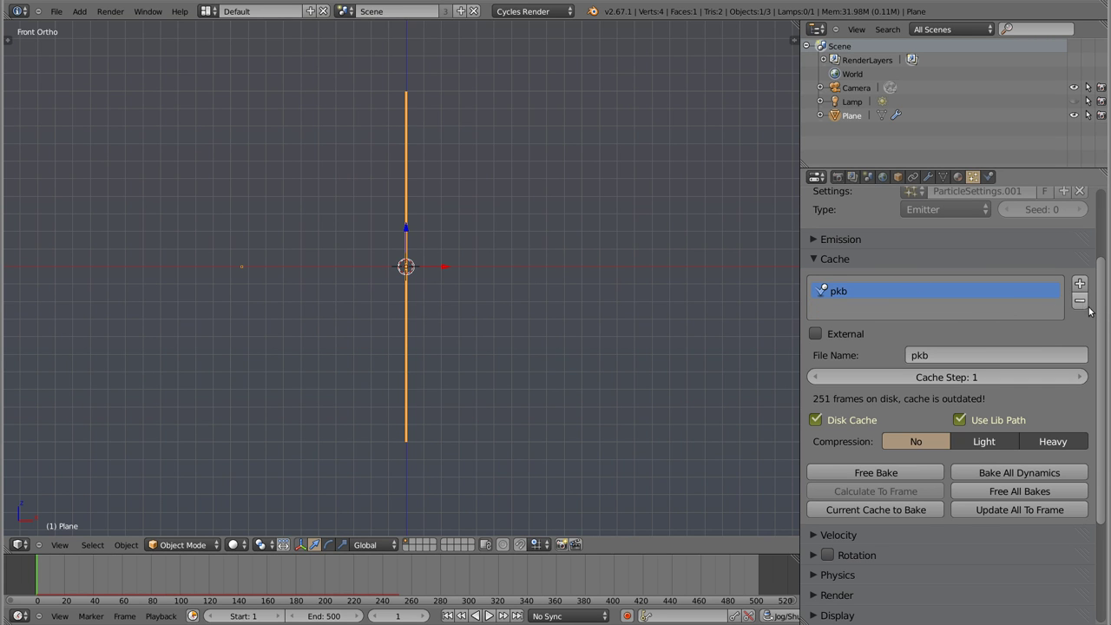
{"action": "left_click", "coordinate": [816, 420]}
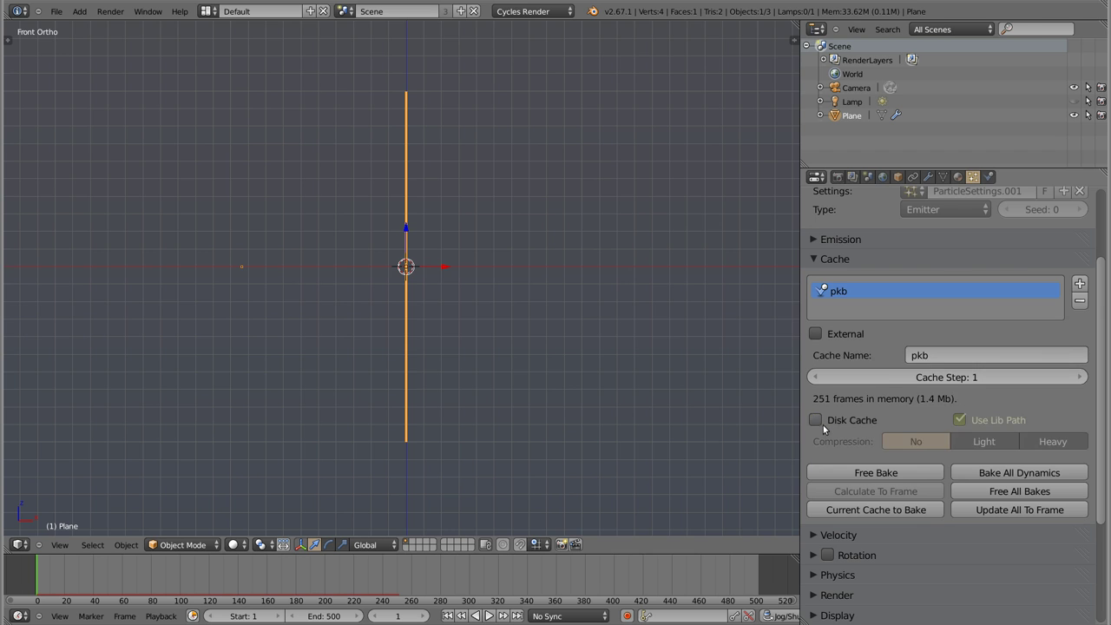
{"action": "scroll", "coordinate": [868, 386], "scroll_direction": "up", "scroll_amount": 2}
{"action": "key", "text": "Delete"}
Add a new plane with a particle system emitting 1000000 particles.
{"action": "key", "text": "shift+a"}
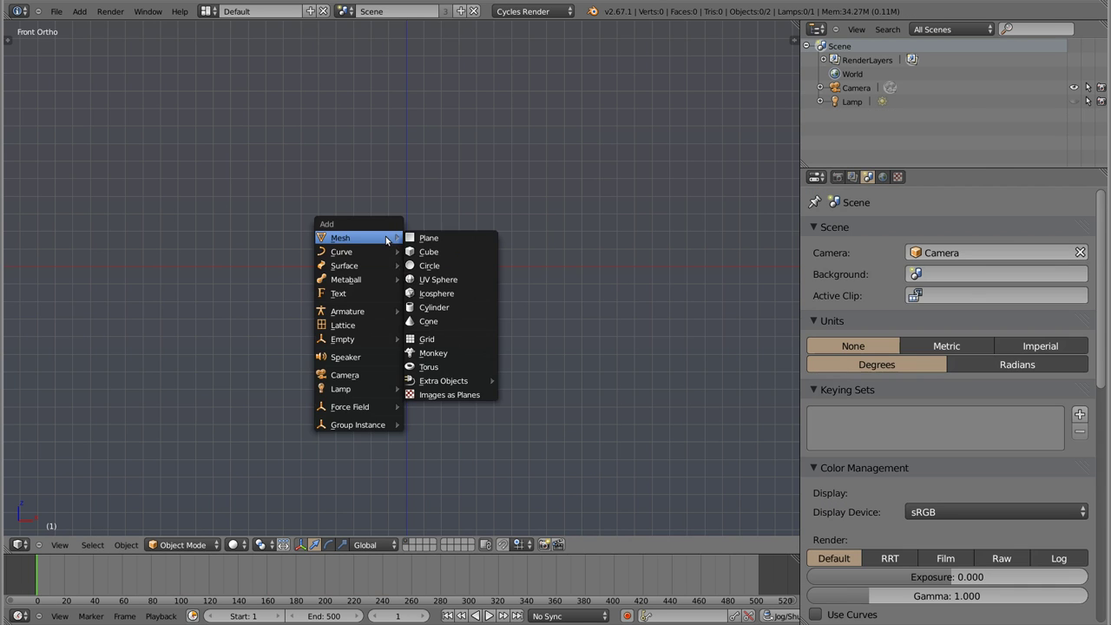
{"action": "left_click", "coordinate": [432, 240]}
{"action": "left_click", "coordinate": [1079, 233]}
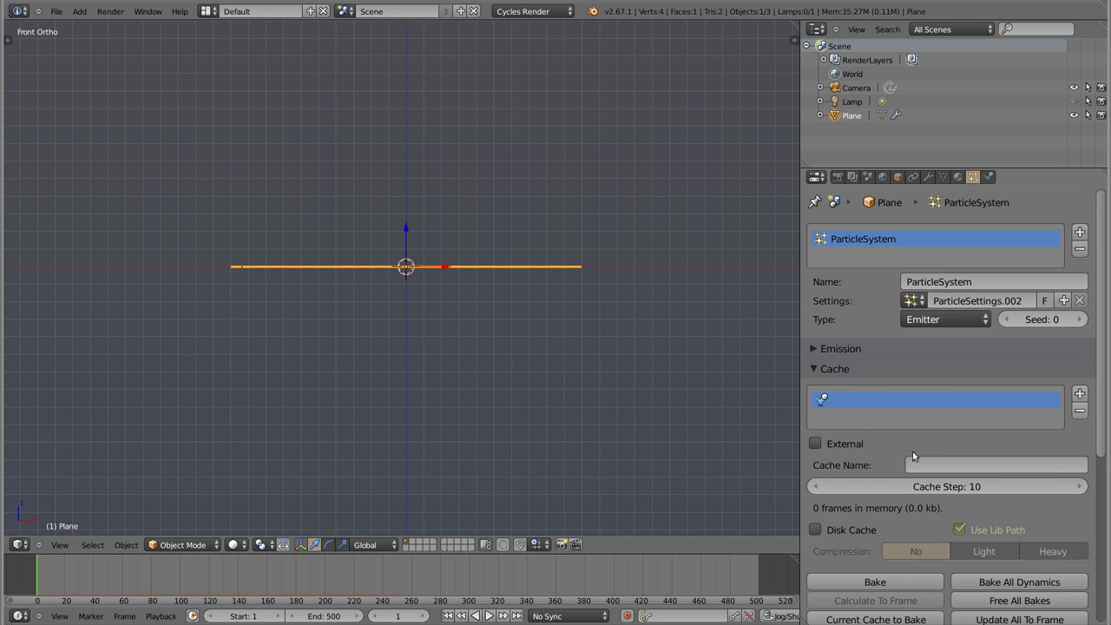
{"action": "left_click", "coordinate": [819, 369]}
{"action": "left_click", "coordinate": [838, 348]}
{"action": "left_click", "coordinate": [965, 373]}
{"action": "type", "text": "000000"}
{"action": "key", "text": "Return"}
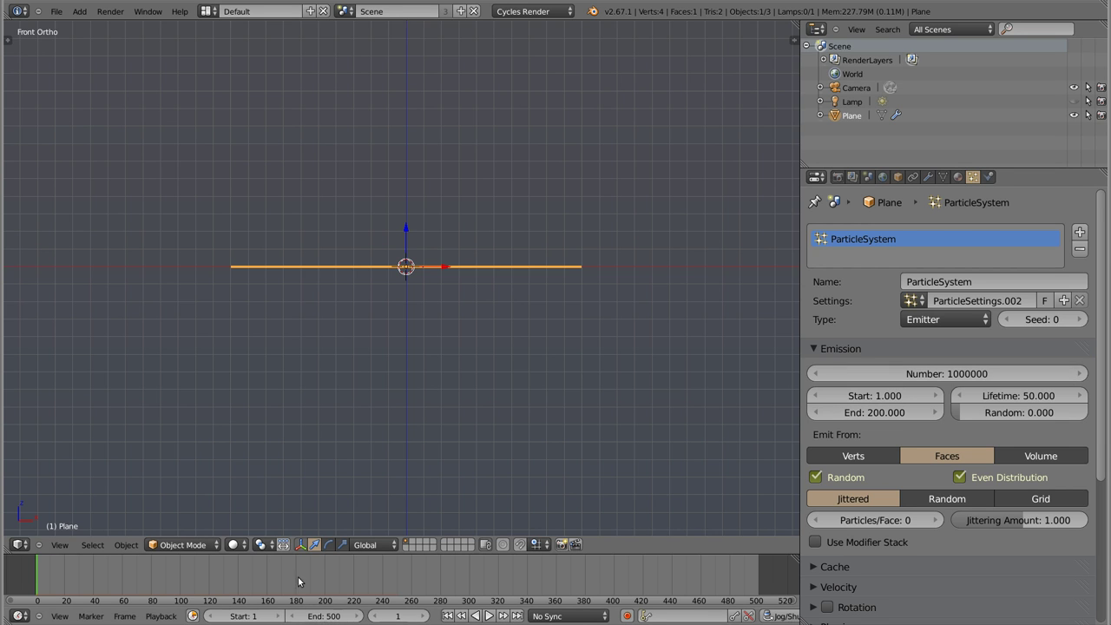
Set scene end frame 10, Emission End 1 and Lifetime 10, then save the file.
{"action": "left_click", "coordinate": [330, 617]}
{"action": "type", "text": "10"}
{"action": "key", "text": "Return"}
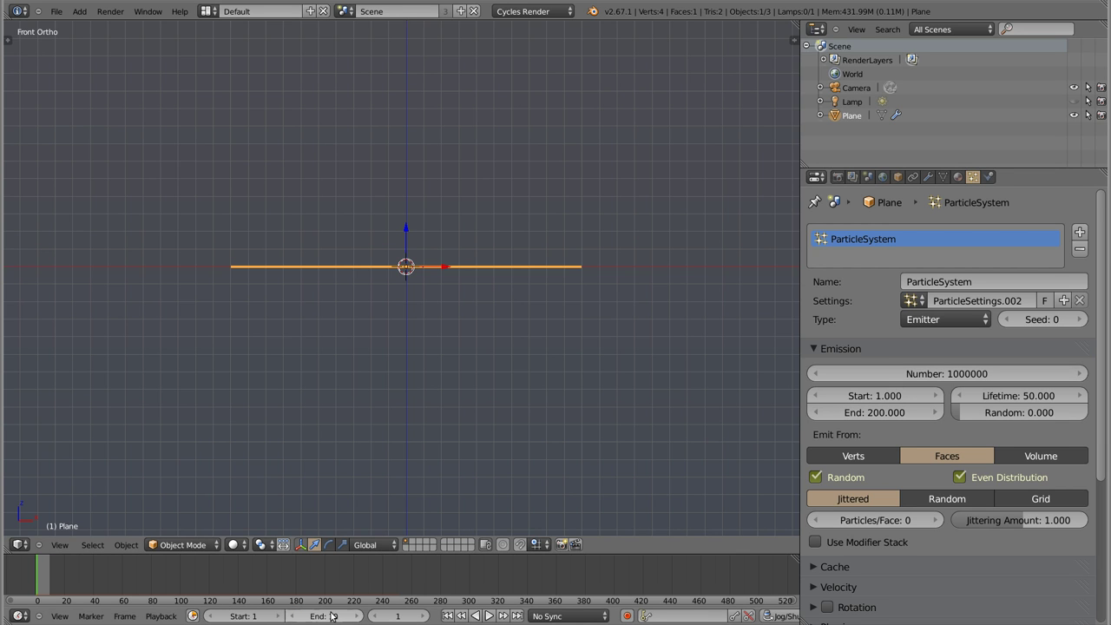
{"action": "left_click", "coordinate": [874, 413]}
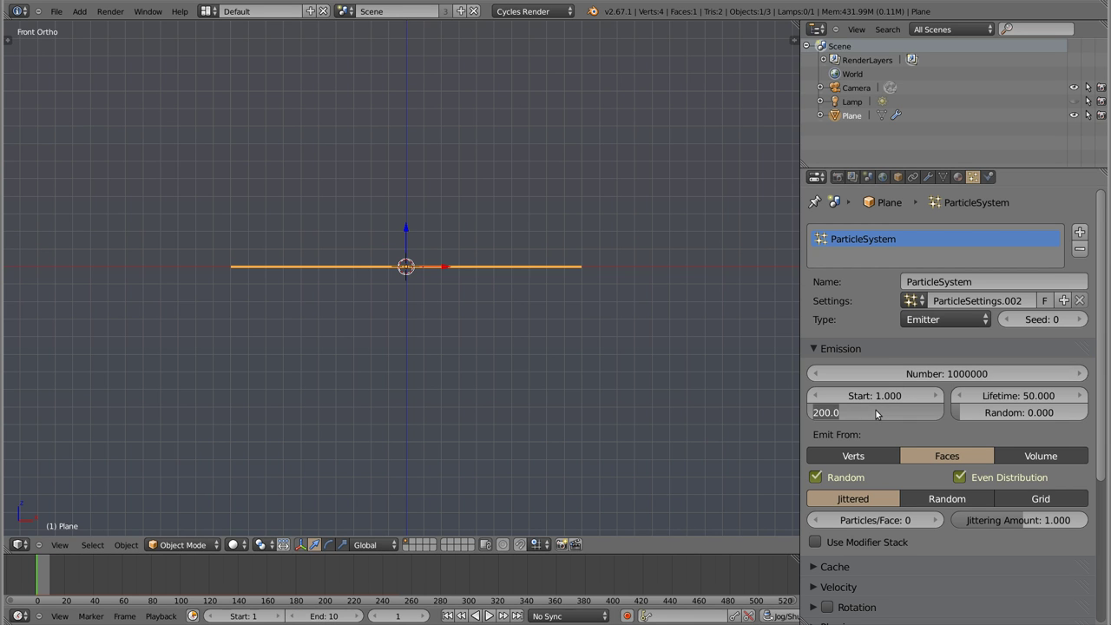
{"action": "type", "text": "10"}
{"action": "key", "text": "BackSpace"}
{"action": "key", "text": "Return"}
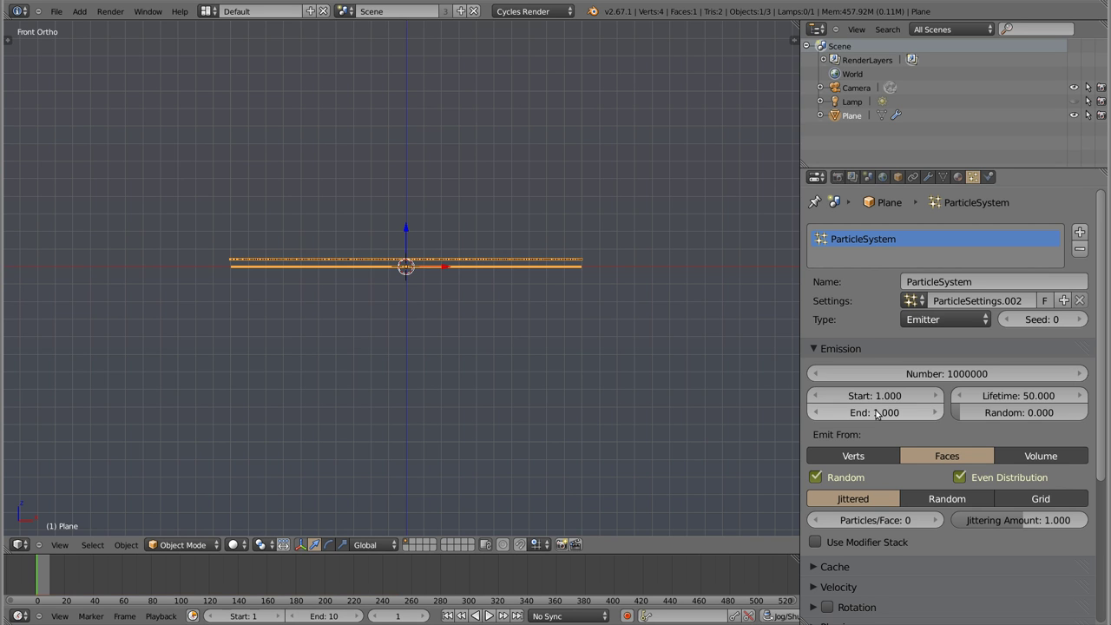
{"action": "left_click", "coordinate": [1014, 397]}
{"action": "type", "text": "10"}
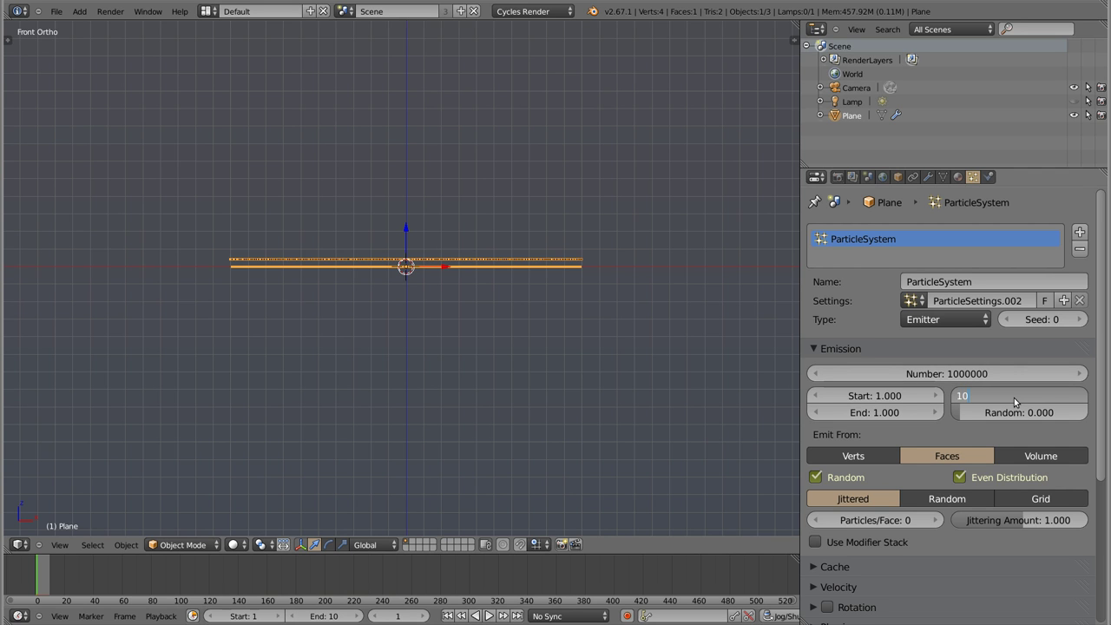
{"action": "key", "text": "Return"}
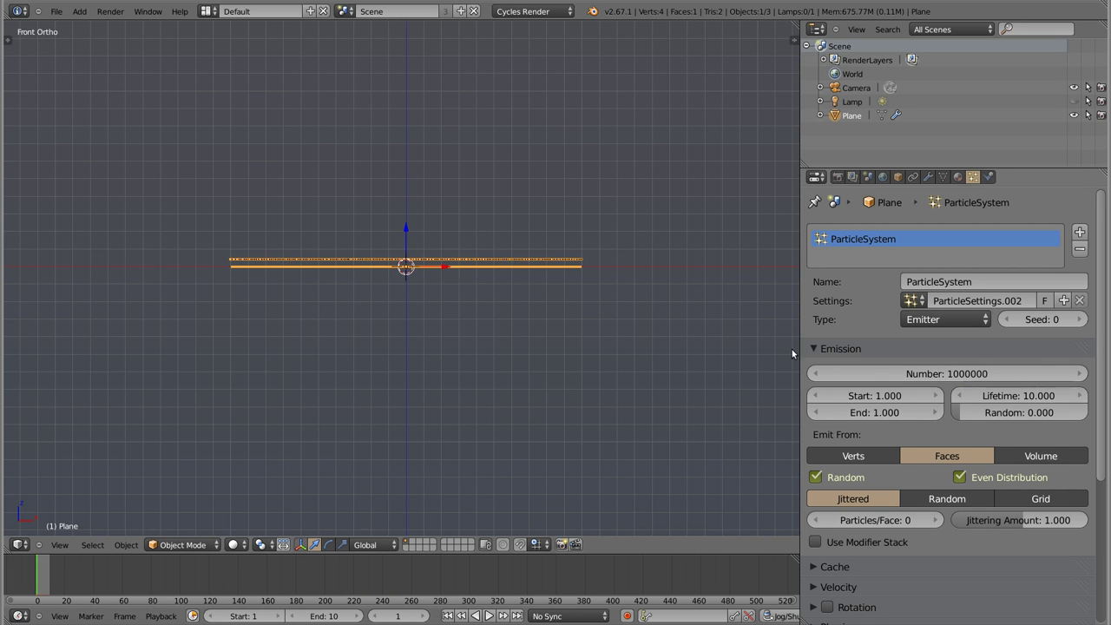
{"action": "key", "text": "ctrl+s"}
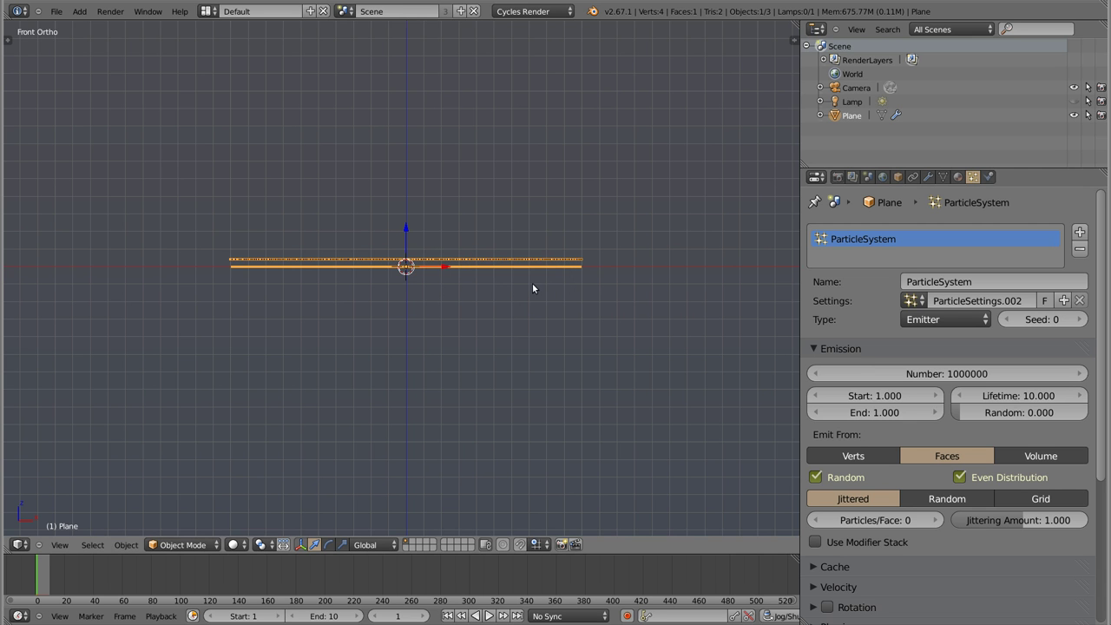
{"action": "key", "text": "alt+Tab"}
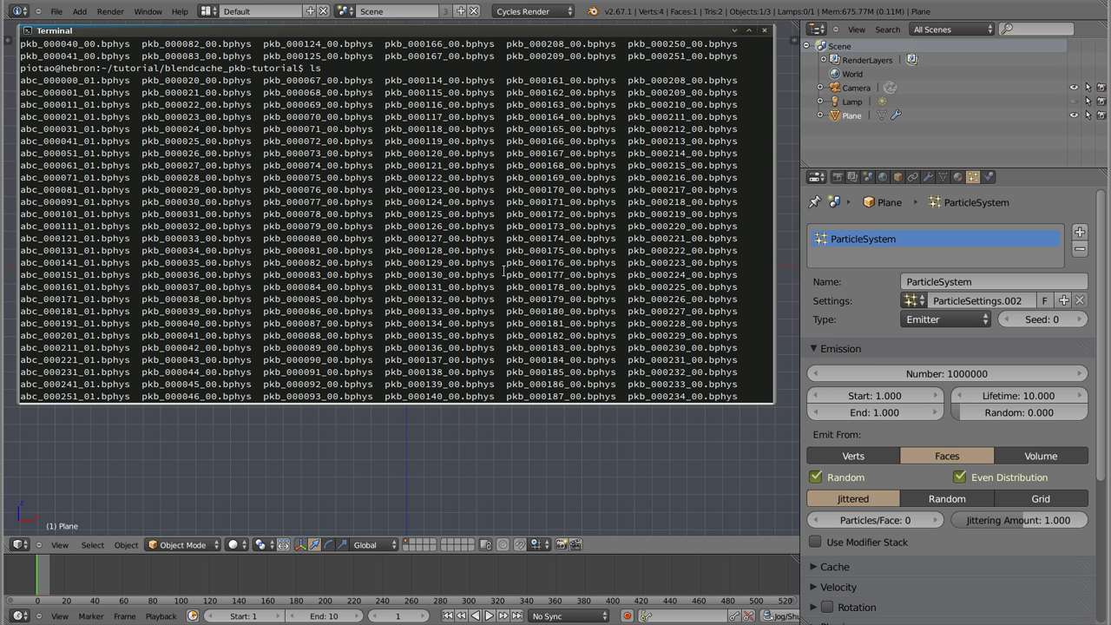
List the cache files with details, then go up to the tutorial folder.
{"action": "key", "text": "Return"}
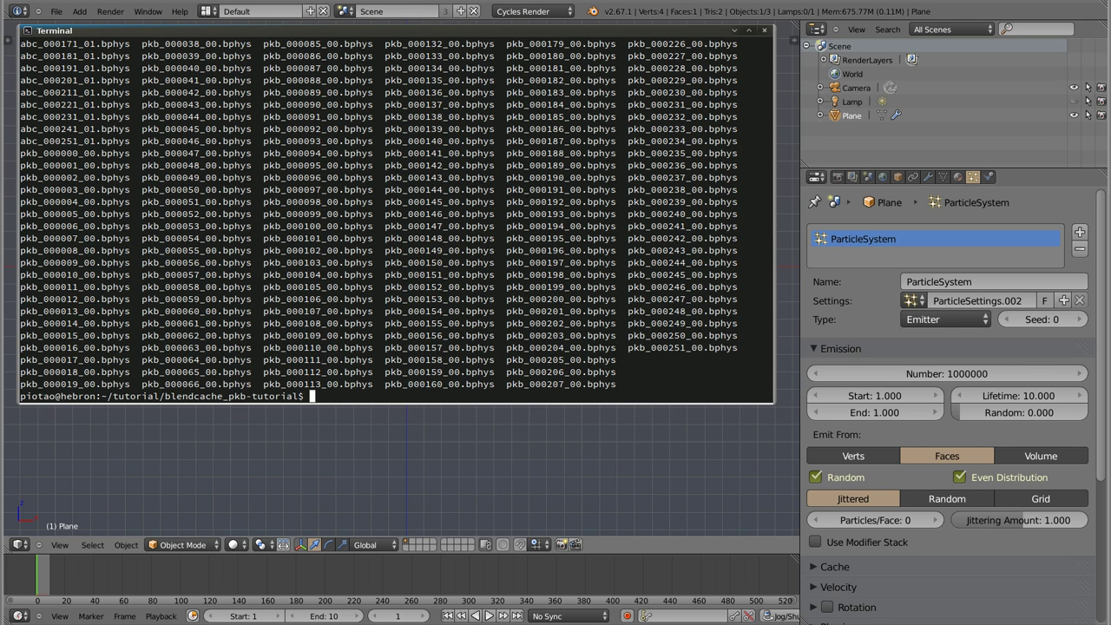
{"action": "key", "text": "Up"}
{"action": "key", "text": "Return"}
{"action": "type", "text": "cd .."}
{"action": "key", "text": "Return"}
Delete blendcache_pkb-tutorial with rm -r and confirm pkb-tutorial.blend is 44M.
{"action": "type", "text": "l"}
{"action": "key", "text": "Return"}
{"action": "type", "text": "rm -r"}
{"action": "type", "text": " ble"}
{"action": "key", "text": "Tab"}
{"action": "key", "text": "Return"}
{"action": "type", "text": "l"}
{"action": "key", "text": "Return"}
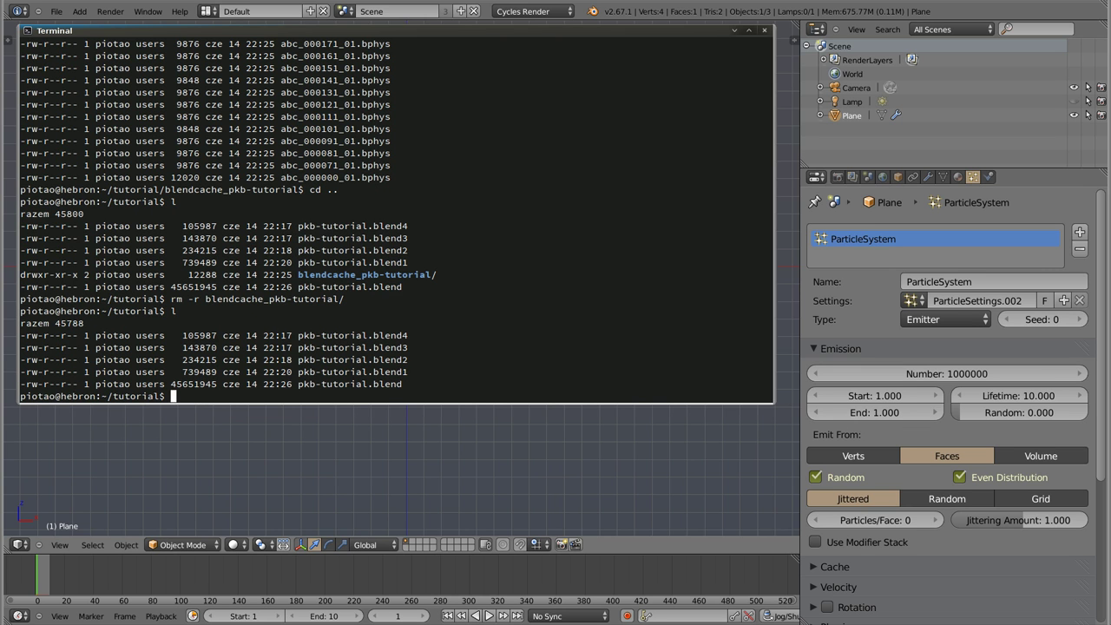
{"action": "type", "text": "lh"}
{"action": "key", "text": "Return"}
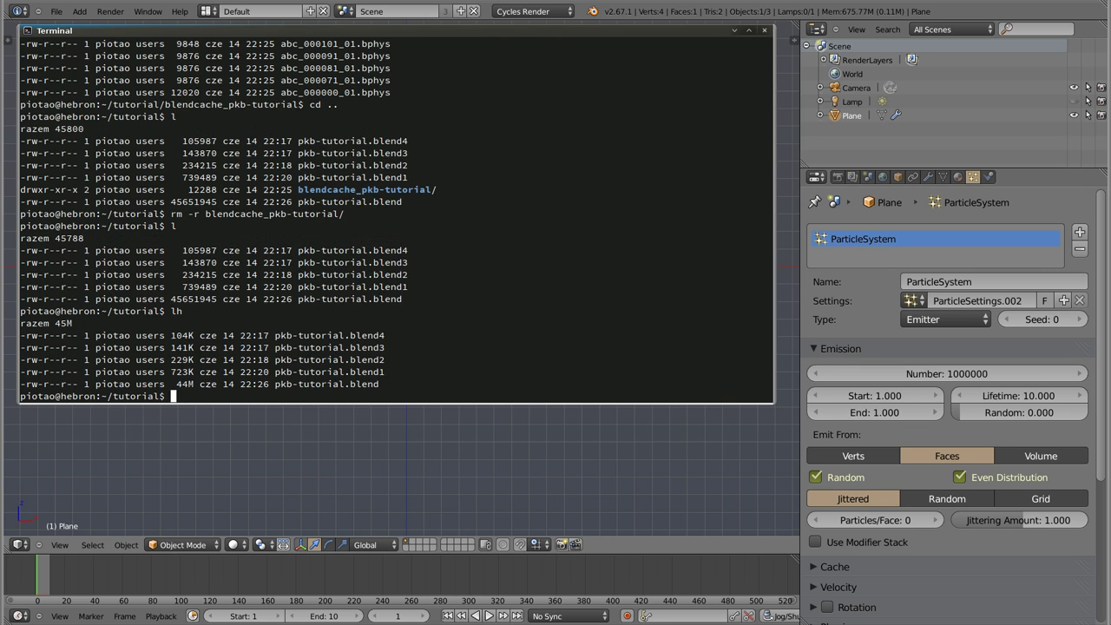
{"action": "left_click_drag", "start_coordinate": [176, 383], "coordinate": [195, 385]}
Enable Disk Cache on the new plane's particles, name the cache pkb, and bake it.
{"action": "left_click", "coordinate": [903, 348]}
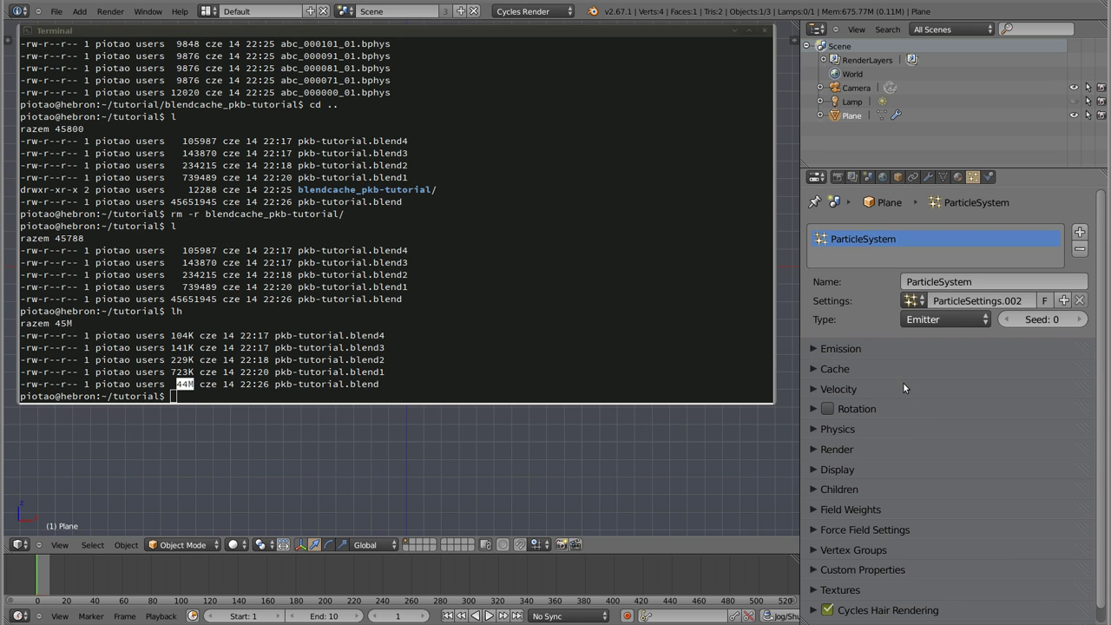
{"action": "left_click", "coordinate": [818, 369]}
{"action": "scroll", "coordinate": [816, 415], "scroll_direction": "down", "scroll_amount": 3}
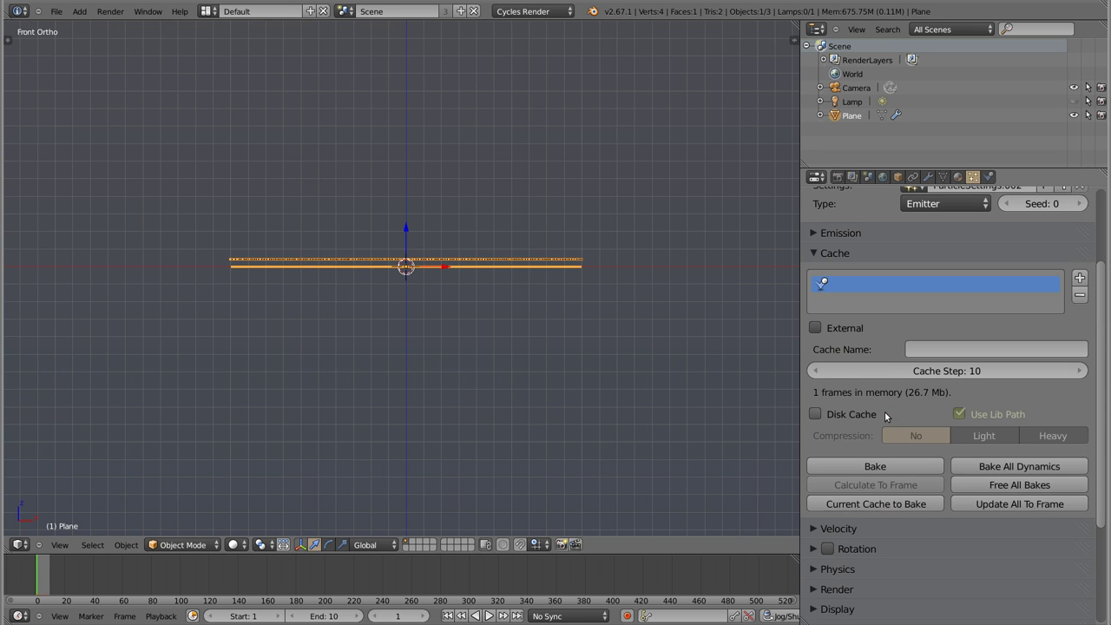
{"action": "left_click", "coordinate": [816, 414]}
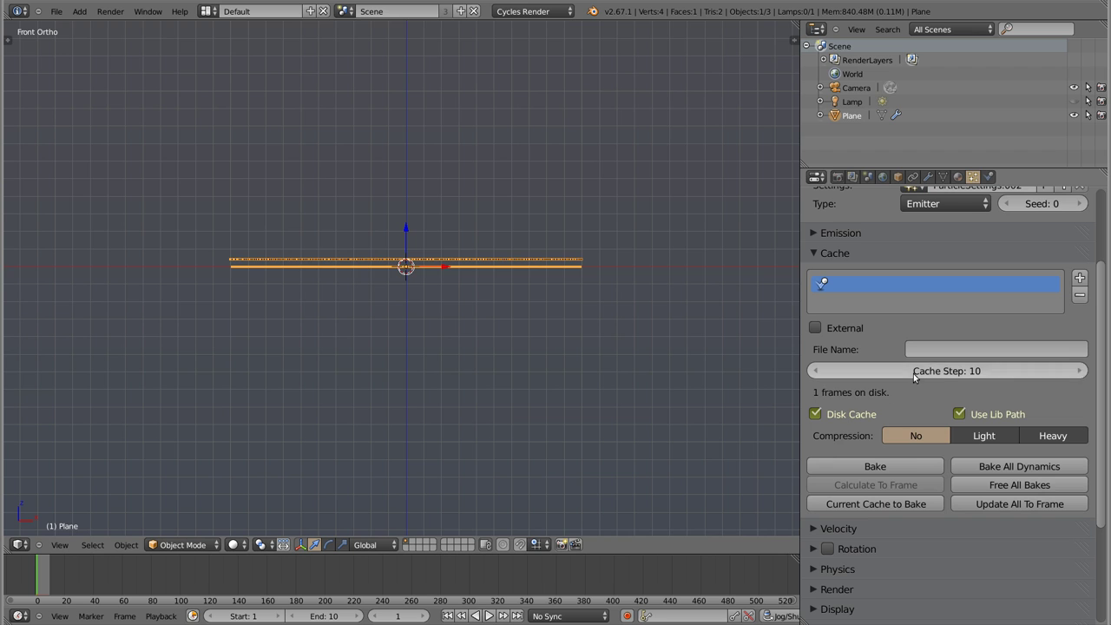
{"action": "left_click", "coordinate": [934, 350]}
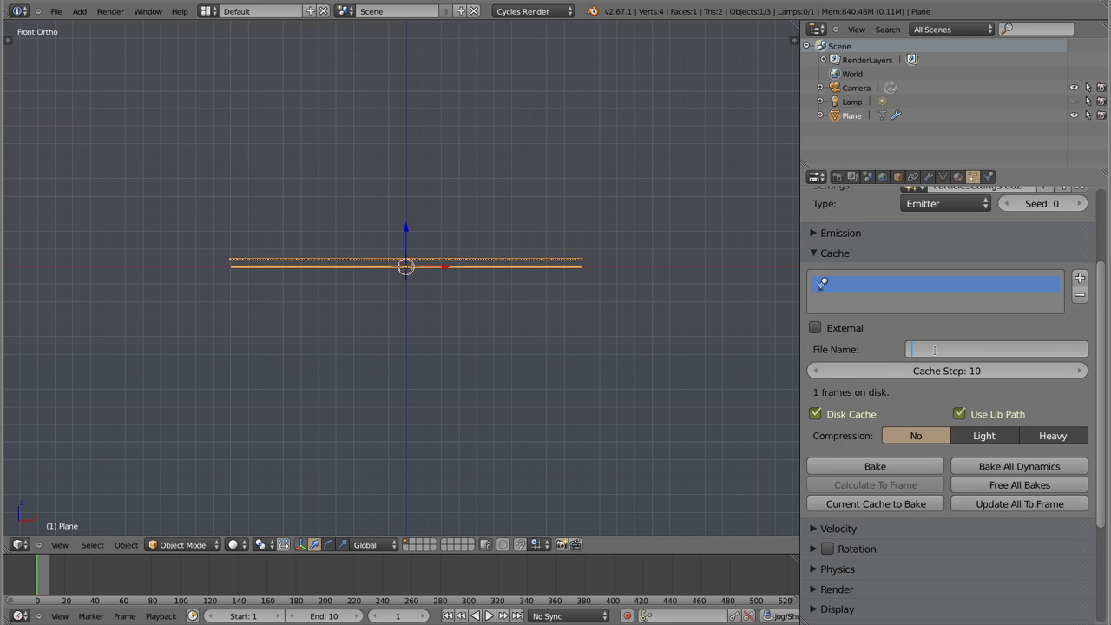
{"action": "type", "text": "pkb"}
{"action": "key", "text": "Return"}
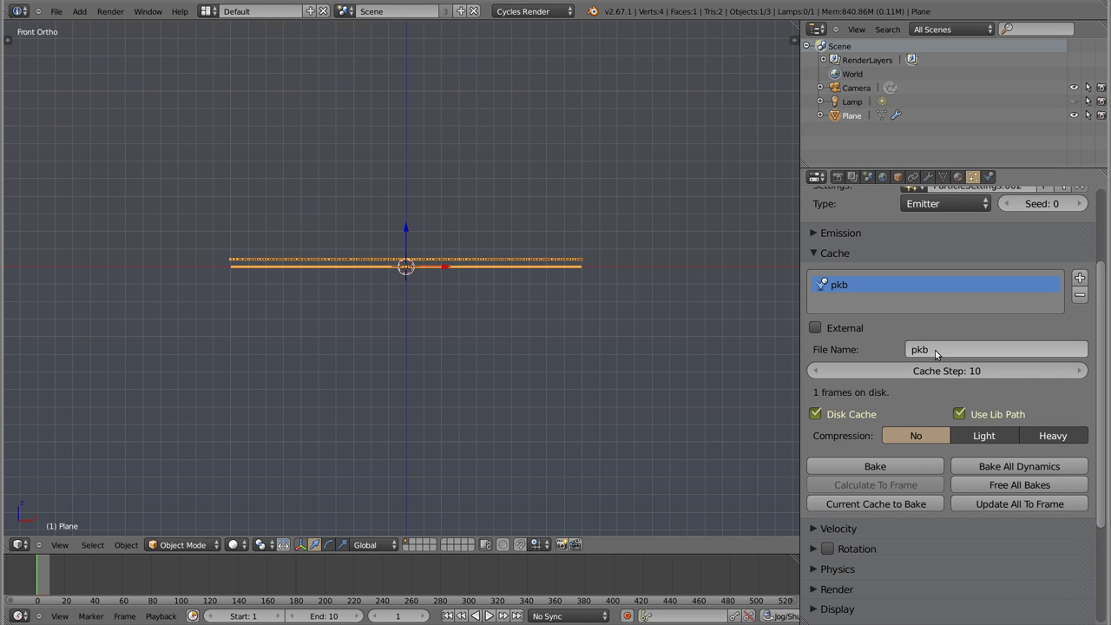
{"action": "left_click", "coordinate": [900, 466]}
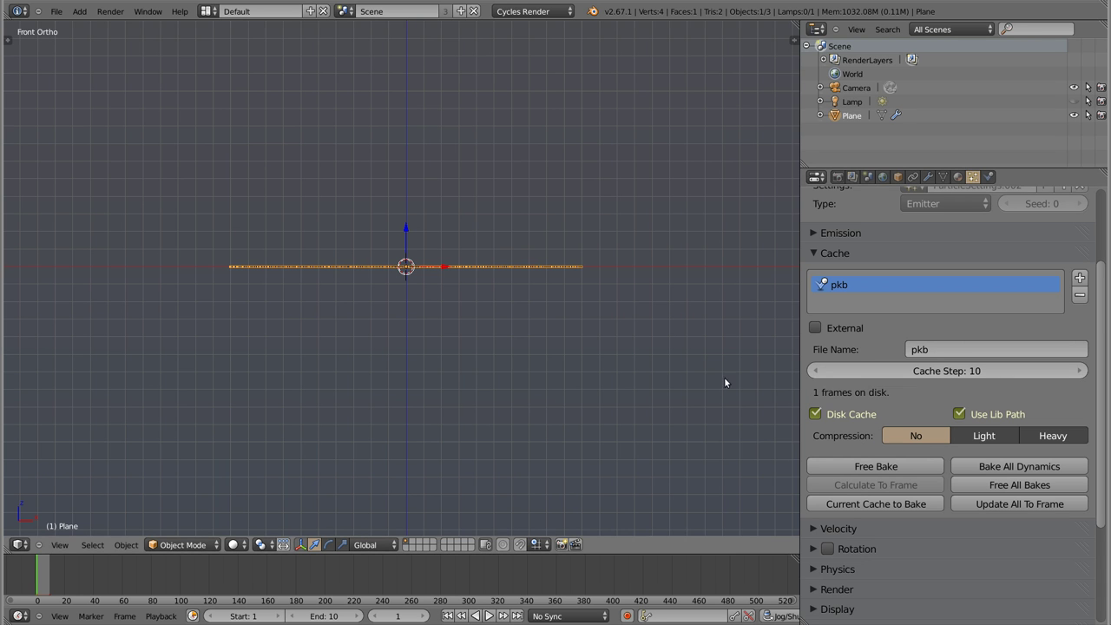
{"action": "key", "text": "alt+Tab"}
List the tutorial folder and measure blendcache_pkb-tutorial with du -sh at 65M.
{"action": "type", "text": "l"}
{"action": "key", "text": "Return"}
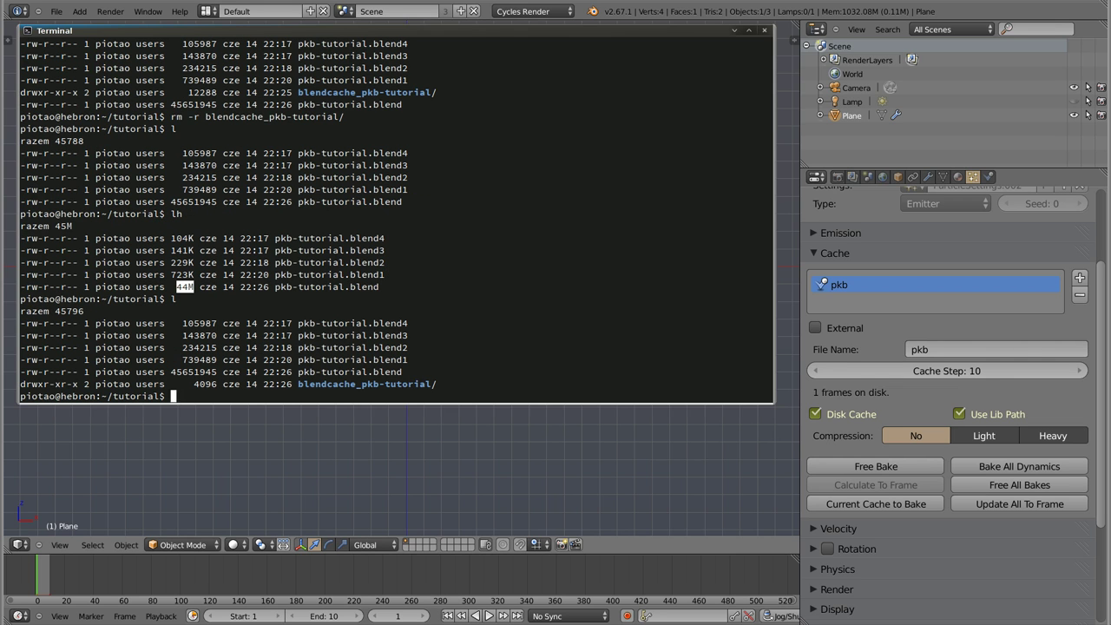
{"action": "type", "text": "du -sh blen"}
{"action": "key", "text": "Tab"}
{"action": "key", "text": "Return"}
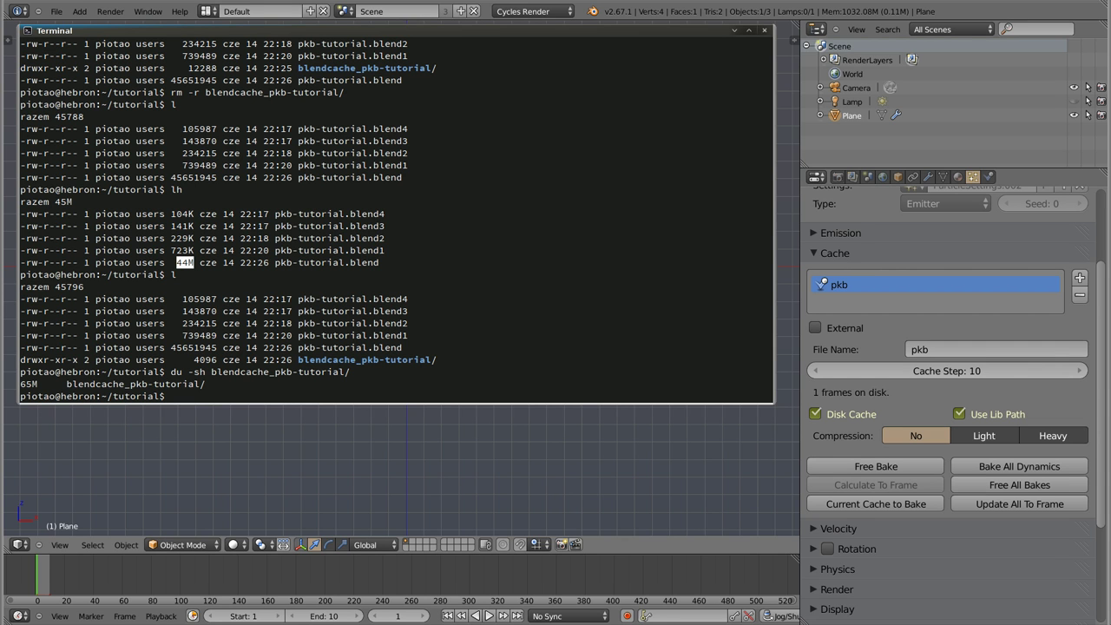
List blendcache_pkb-tutorial, showing pkb_000000, pkb_000001 and pkb_000010 .bphys files.
{"action": "type", "text": "ls bl"}
{"action": "key", "text": "Tab"}
{"action": "key", "text": "Return"}
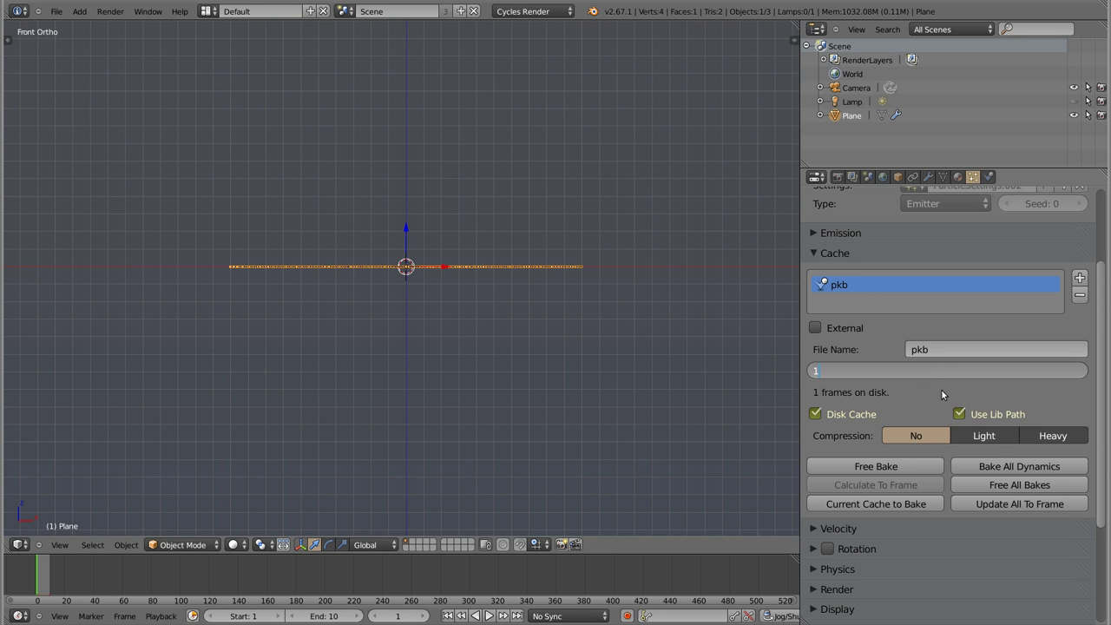
Set Cache Step to 1, then free and rebake the particles so 10 frames are on disk.
{"action": "left_click", "coordinate": [963, 373]}
{"action": "type", "text": "1"}
{"action": "key", "text": "Return"}
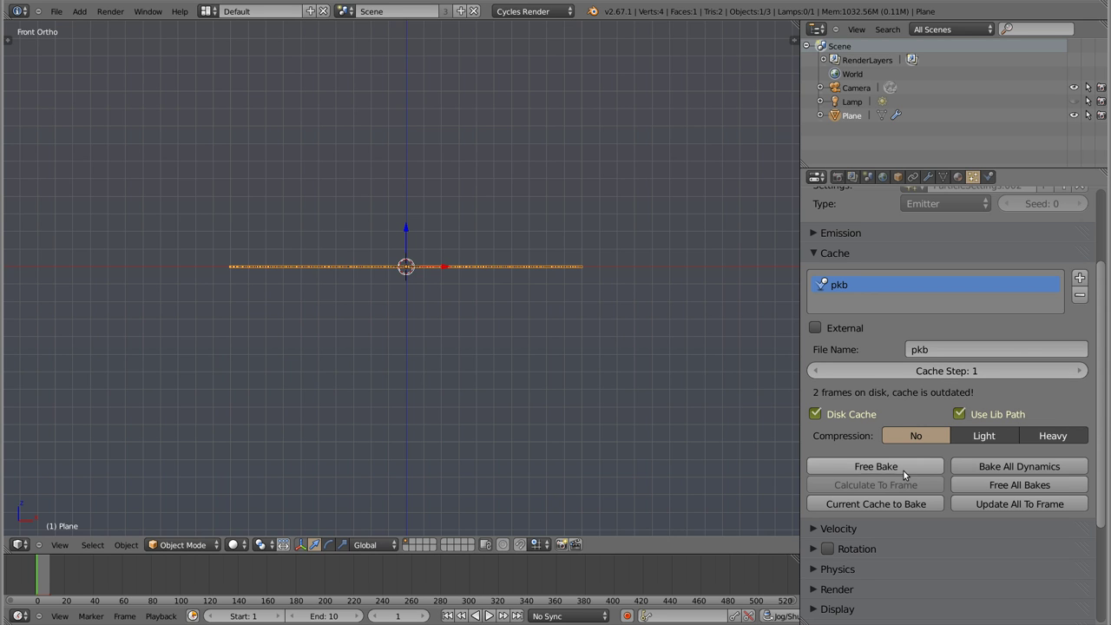
{"action": "left_click", "coordinate": [901, 469]}
{"action": "left_click", "coordinate": [849, 466]}
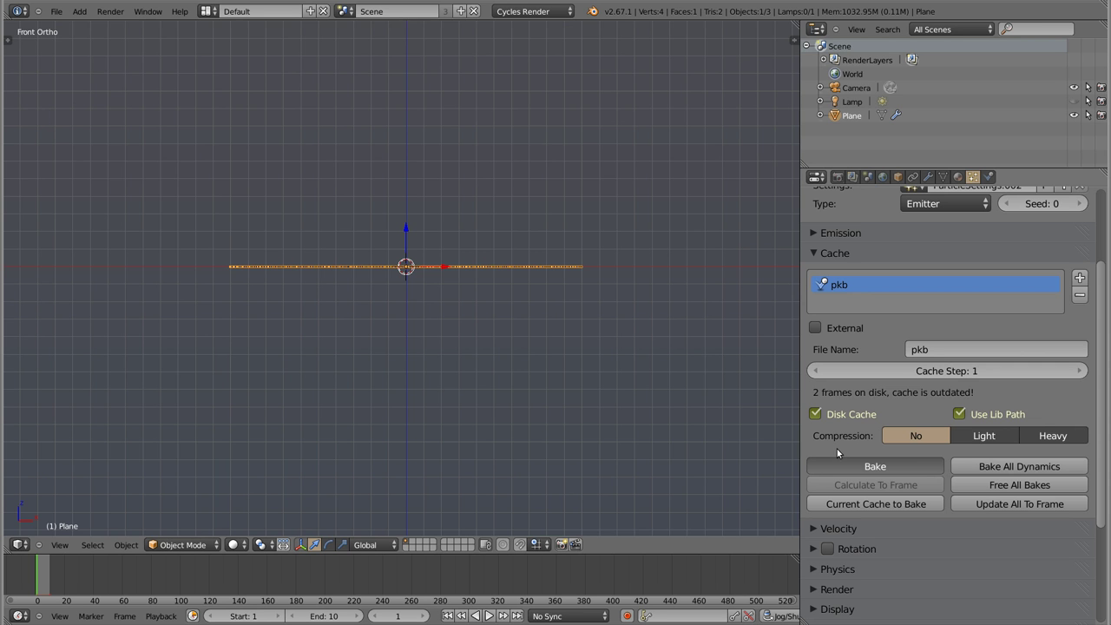
{"action": "key", "text": "alt+Tab"}
Relist blendcache_pkb-tutorial with file sizes to inspect the new pkb frame files.
{"action": "key", "text": "Up"}
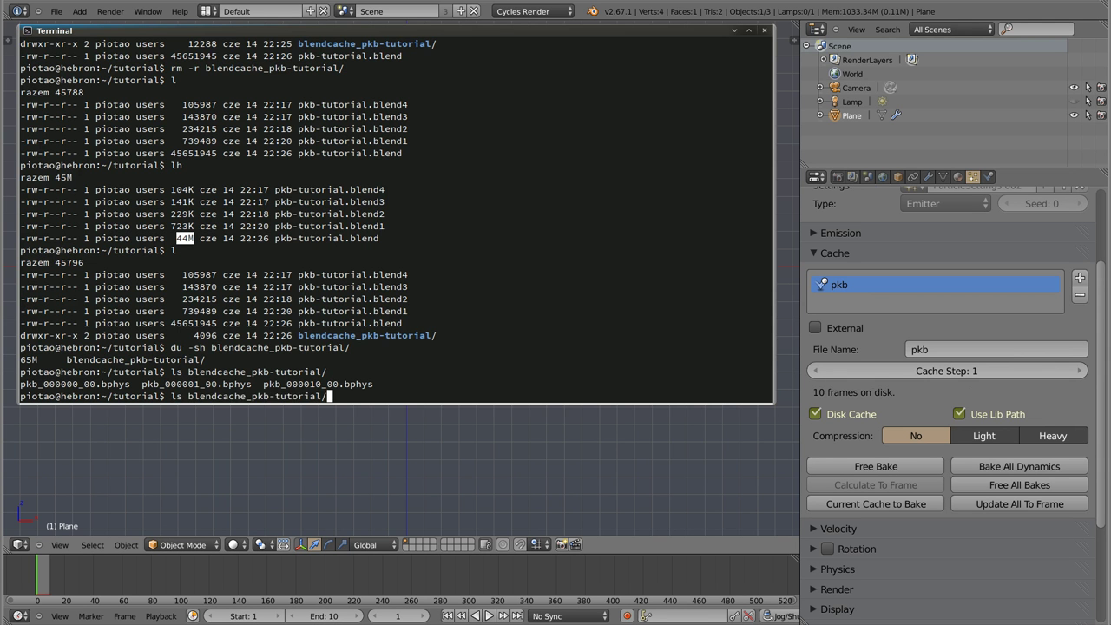
{"action": "key", "text": "Return"}
{"action": "type", "text": "l bl"}
{"action": "key", "text": "Tab"}
{"action": "key", "text": "Return"}
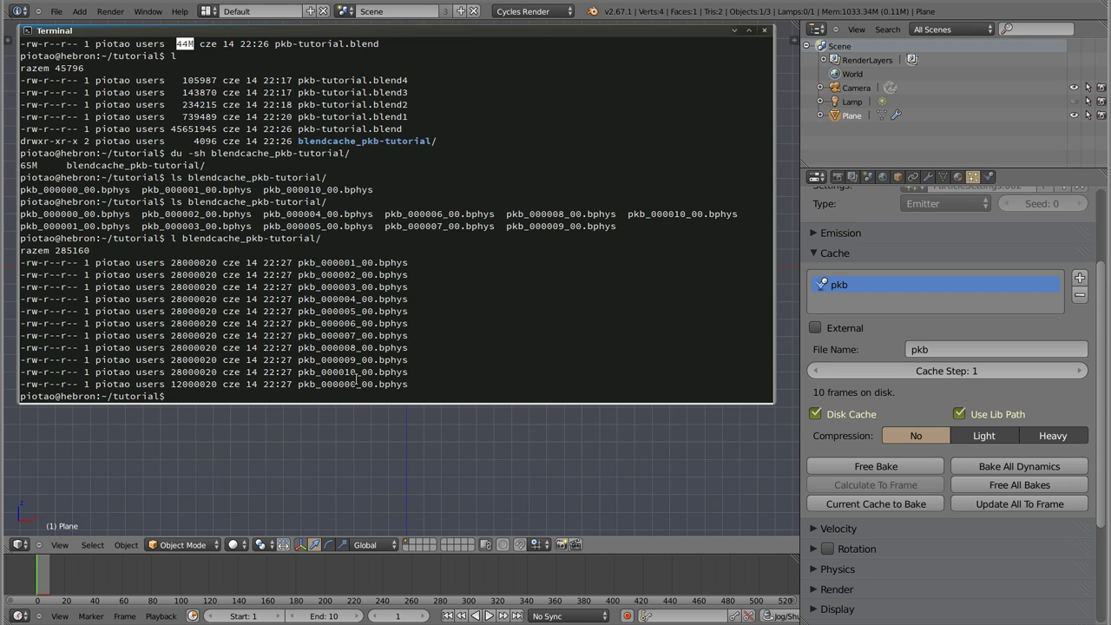
{"action": "left_click_drag", "start_coordinate": [298, 384], "coordinate": [405, 384]}
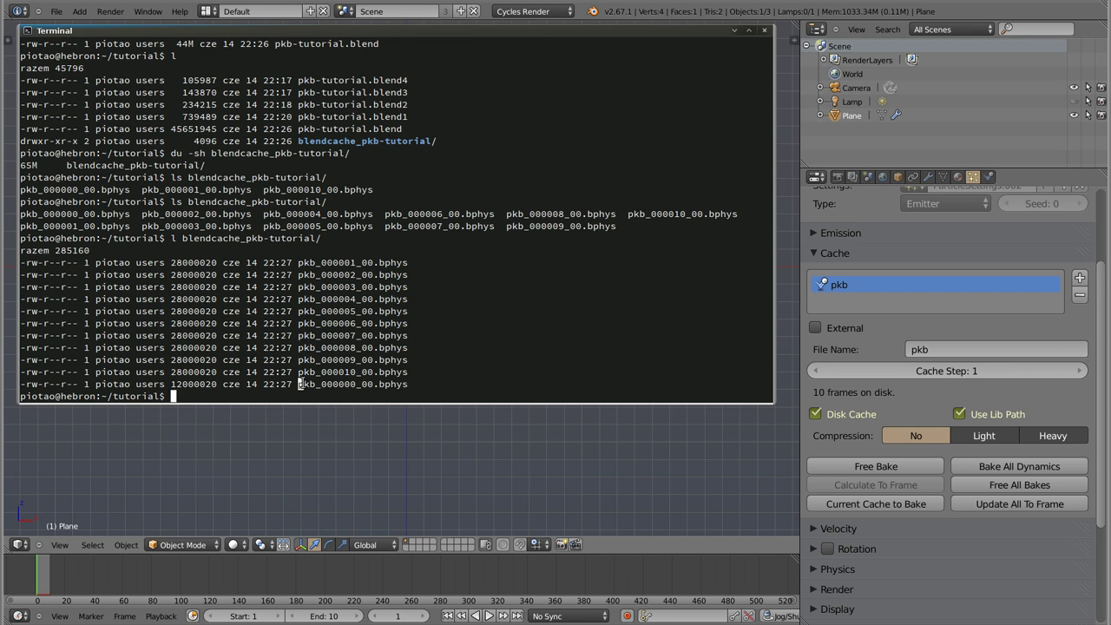
{"action": "left_click", "coordinate": [391, 388]}
List the cache with readable sizes (about 27M per frame) and measure the folder at 279M.
{"action": "key", "text": "Up"}
{"action": "key", "text": "Home"}
{"action": "key", "text": "Right"}
{"action": "type", "text": "h"}
{"action": "key", "text": "Return"}
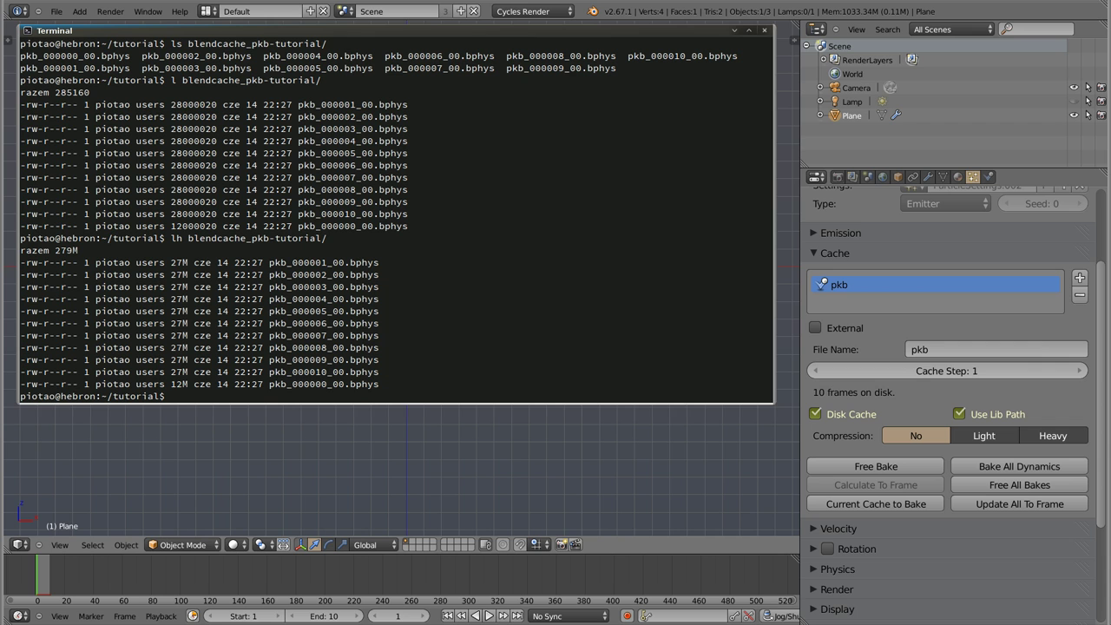
{"action": "type", "text": "du -sh bl"}
{"action": "key", "text": "Tab"}
{"action": "key", "text": "Return"}
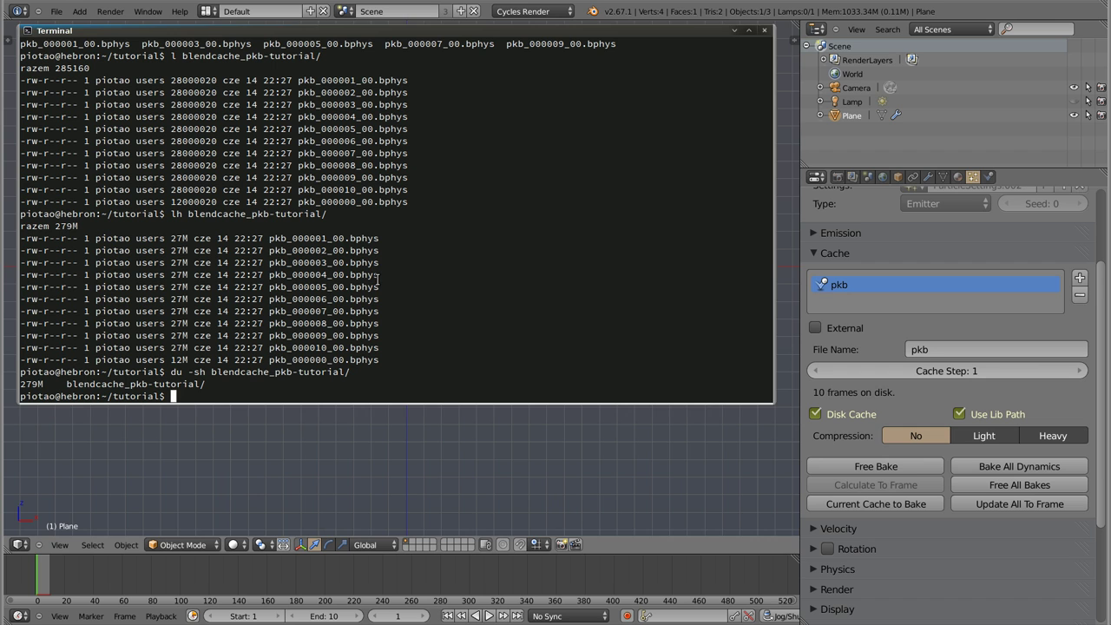
Switch the disk cache to Light compression, then free and rebake the 10 particle frames.
{"action": "left_click", "coordinate": [987, 438]}
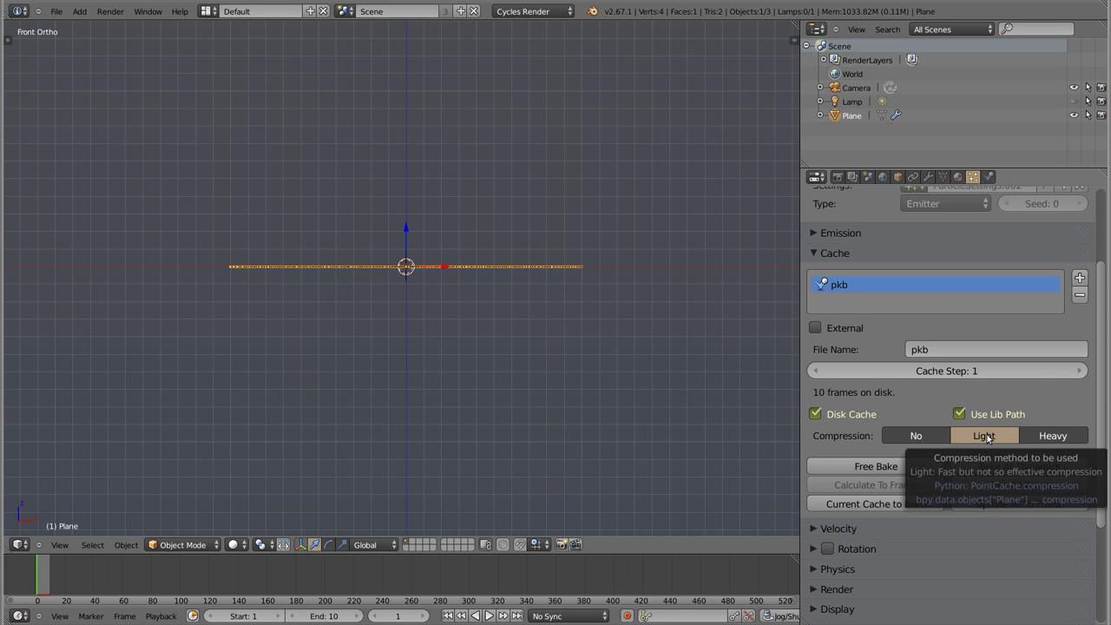
{"action": "left_click", "coordinate": [858, 467]}
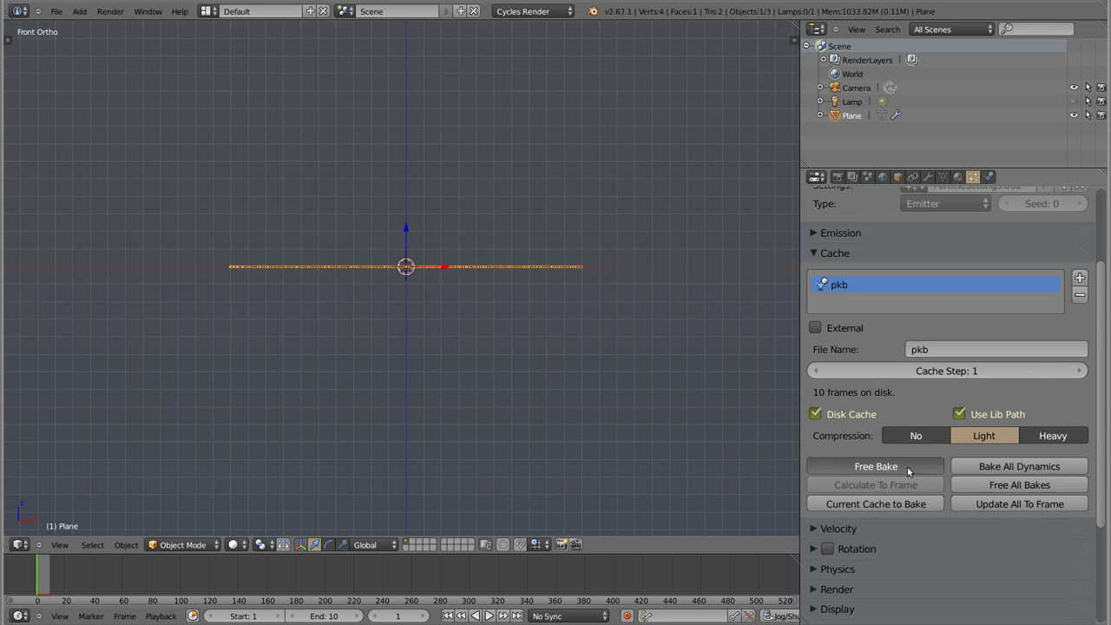
{"action": "left_click", "coordinate": [858, 466]}
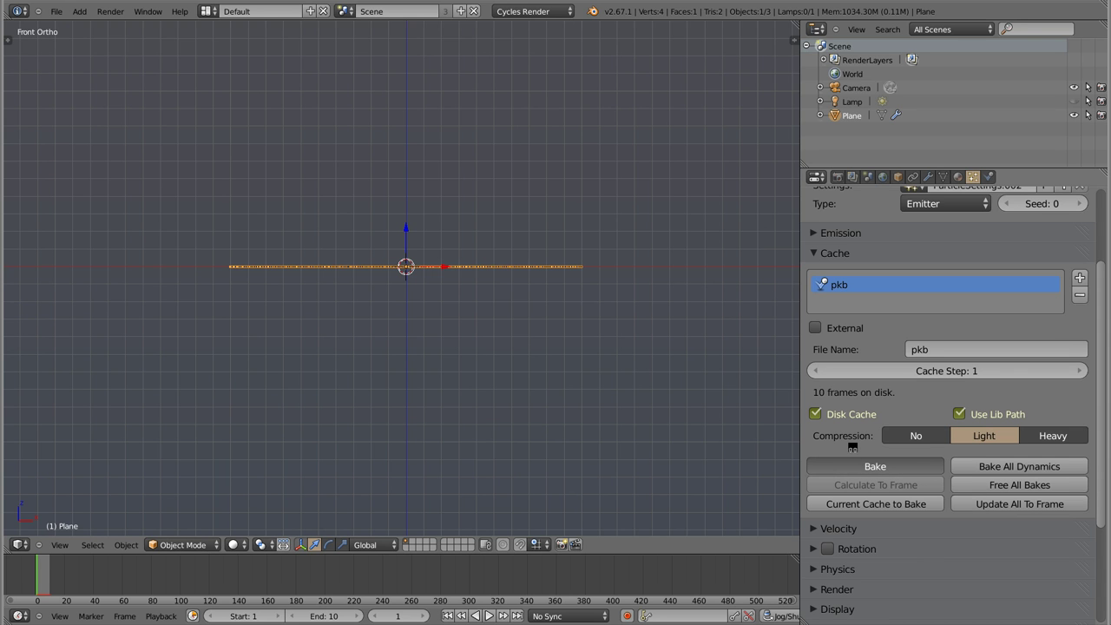
{"action": "key", "text": "alt+Tab"}
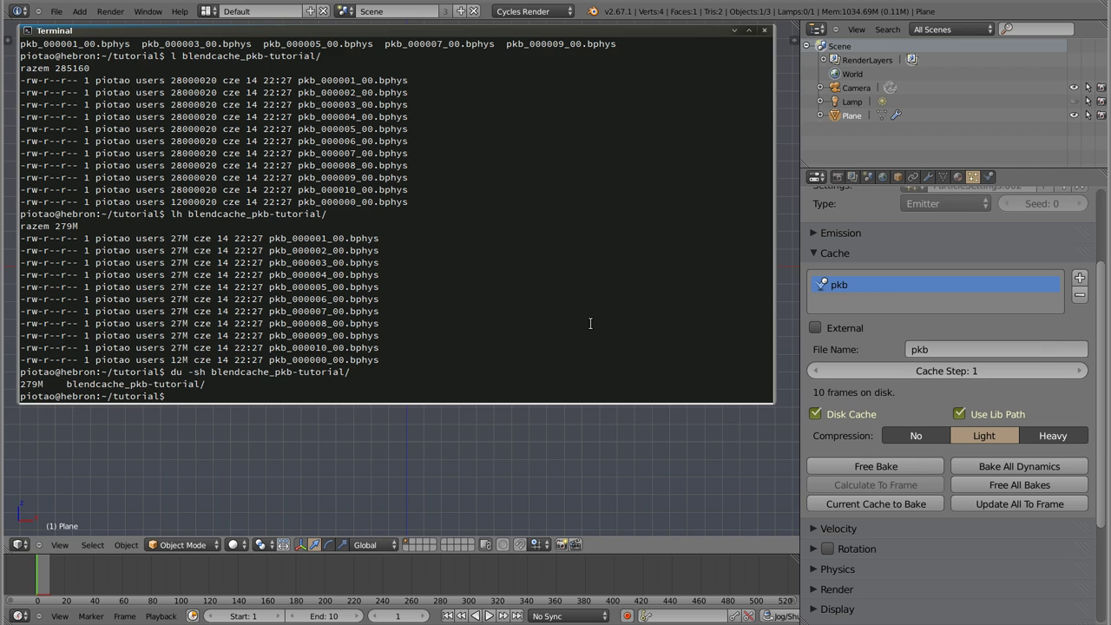
Rerun du -sh on blendcache_pkb-tutorial, now reporting 133M instead of 279M.
{"action": "key", "text": "Up"}
{"action": "key", "text": "Return"}
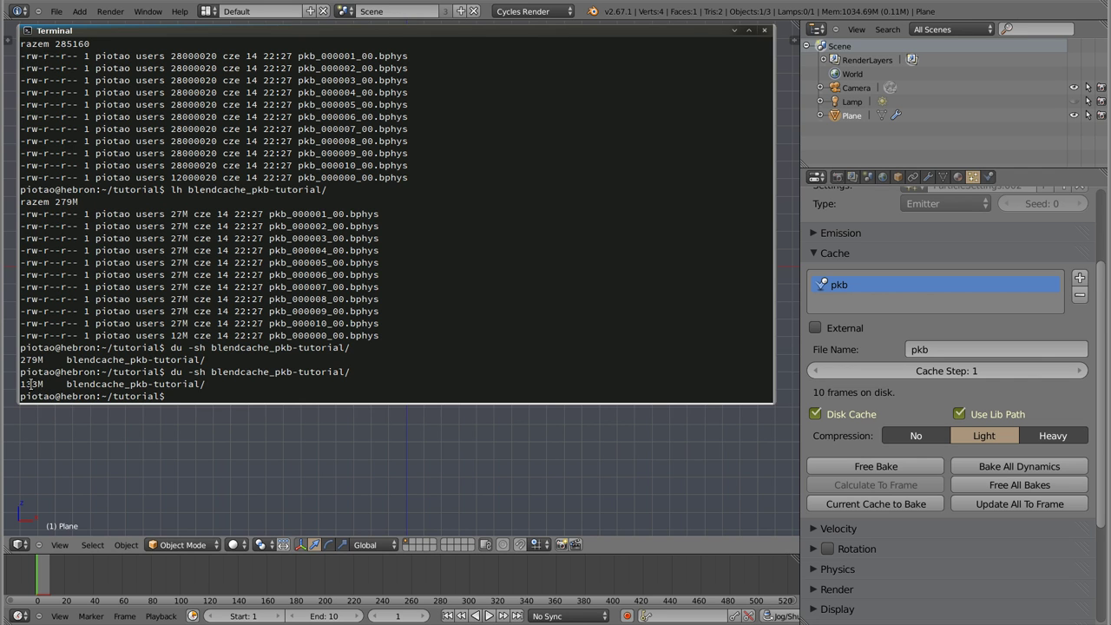
Choose Heavy compression, free the old bake and start baking the particles again.
{"action": "left_click", "coordinate": [1053, 437]}
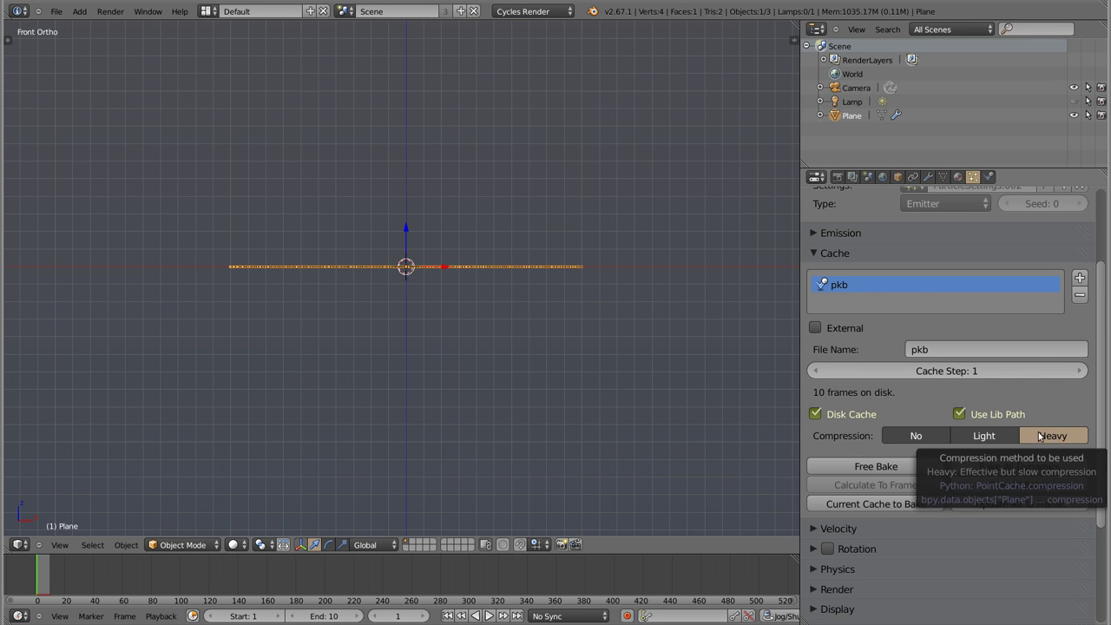
{"action": "left_click", "coordinate": [859, 467]}
{"action": "left_click", "coordinate": [859, 467]}
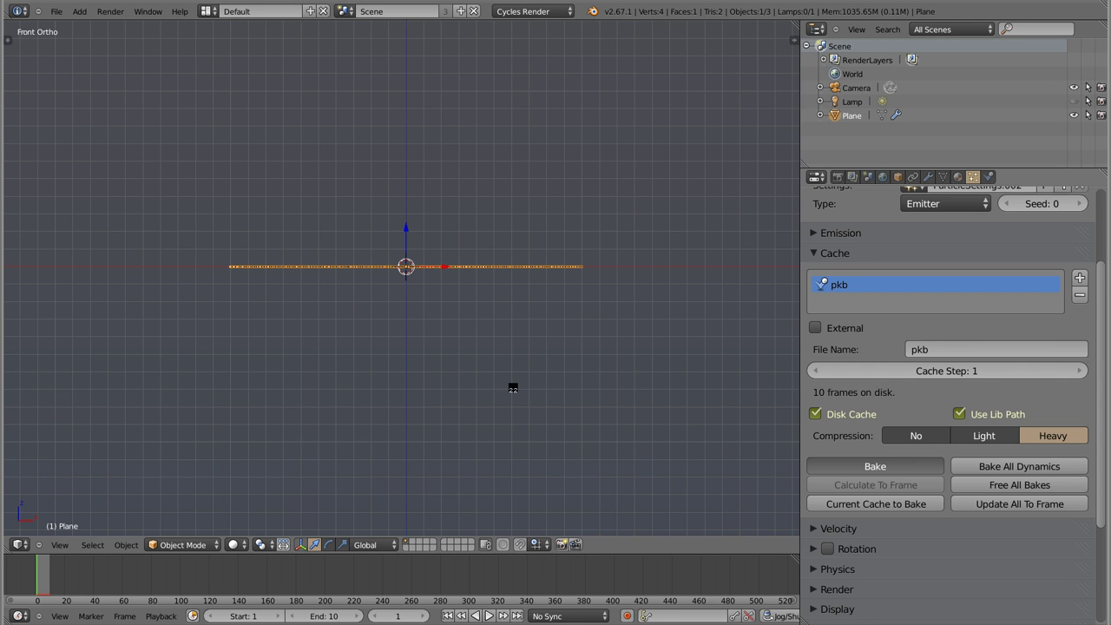
Run htop to watch Blender's CPU load drop from 100% to 8% as the bake finishes.
{"action": "key", "text": "alt+Tab"}
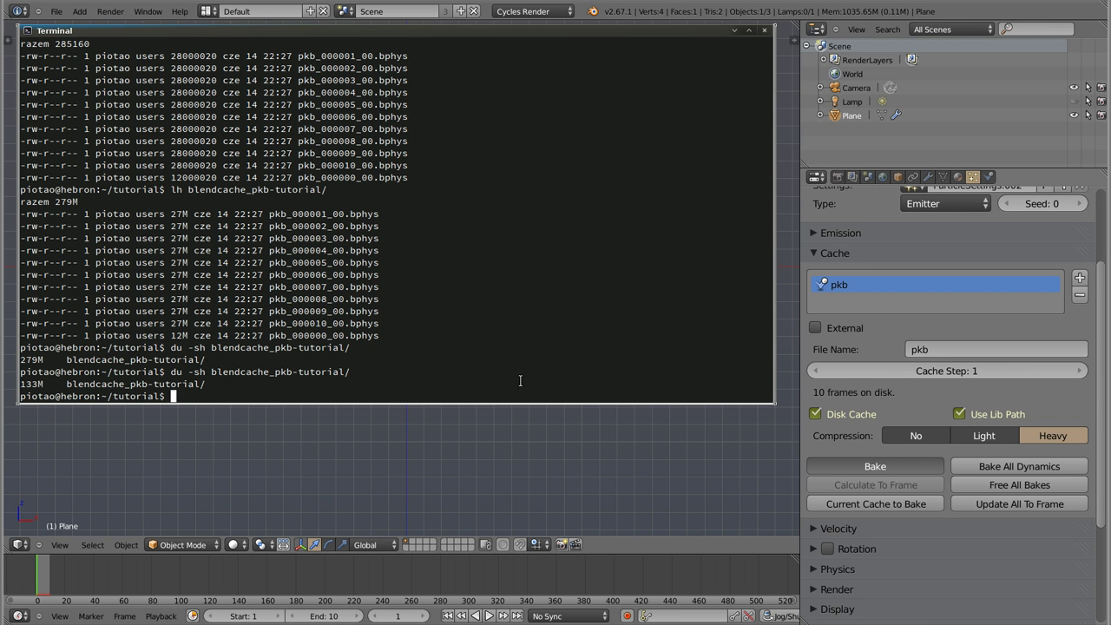
{"action": "type", "text": "htop"}
{"action": "key", "text": "Return"}
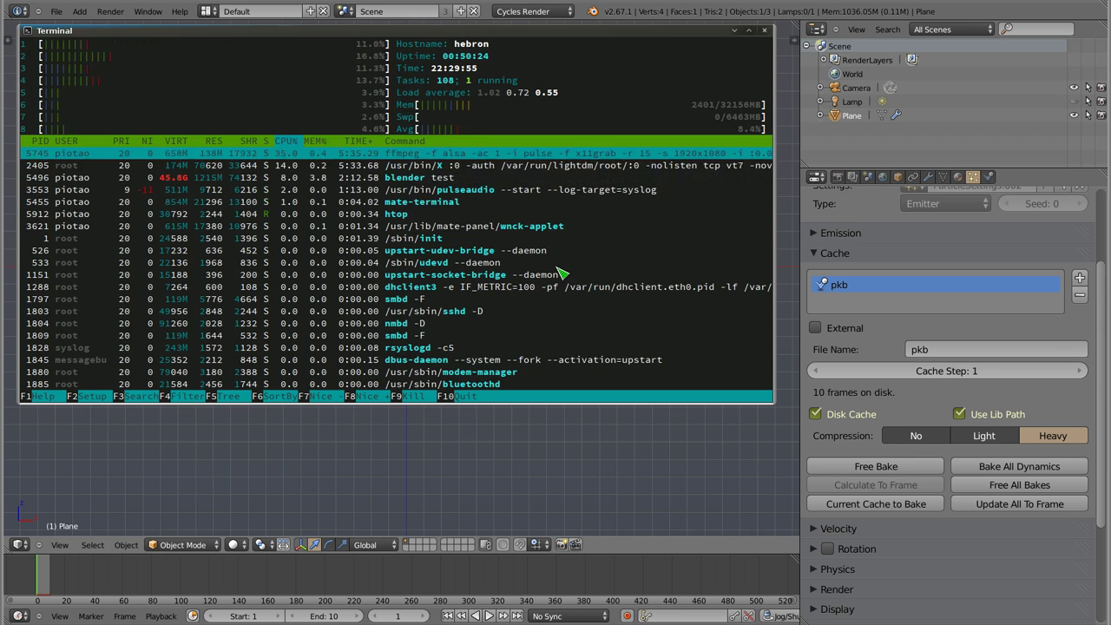
Quit htop and remeasure the Heavy-compressed cache folder at 59M.
{"action": "key", "text": "q"}
{"action": "key", "text": "Up"}
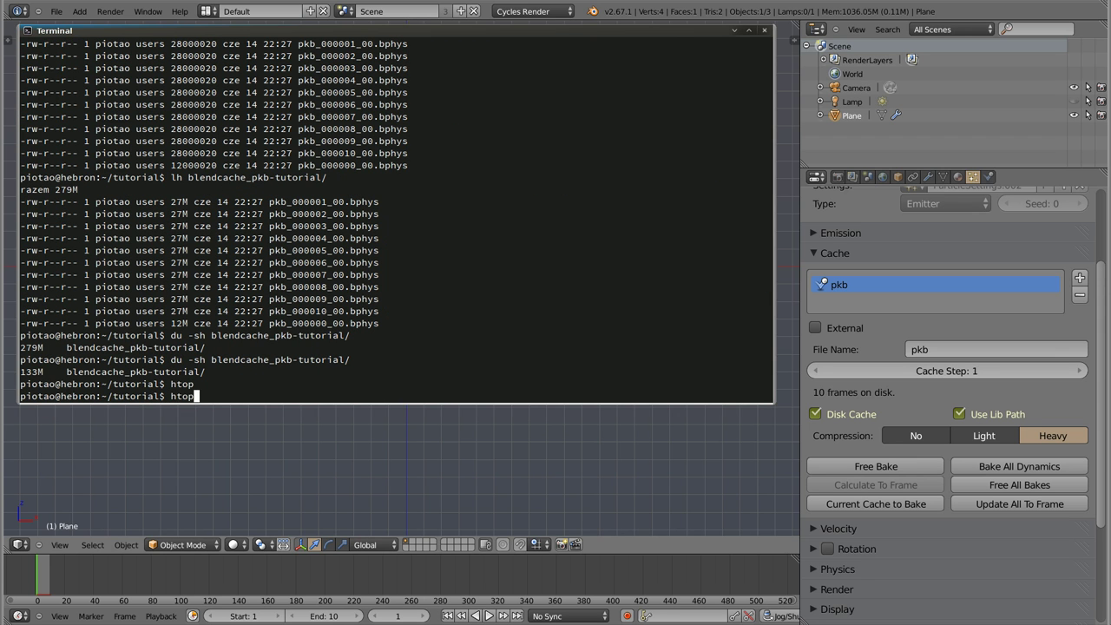
{"action": "key", "text": "Up"}
{"action": "key", "text": "Return"}
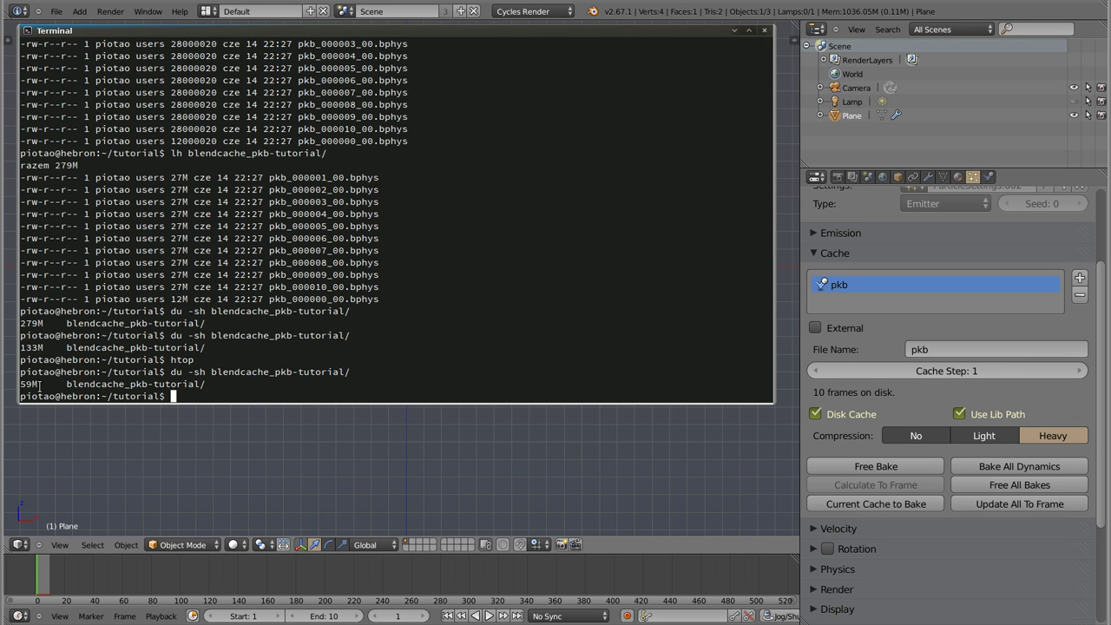
List the cache files in bytes and readable sizes, each frame about 5,9M.
{"action": "type", "text": "l blendcache_pkb-tutorial/"}
{"action": "key", "text": "Return"}
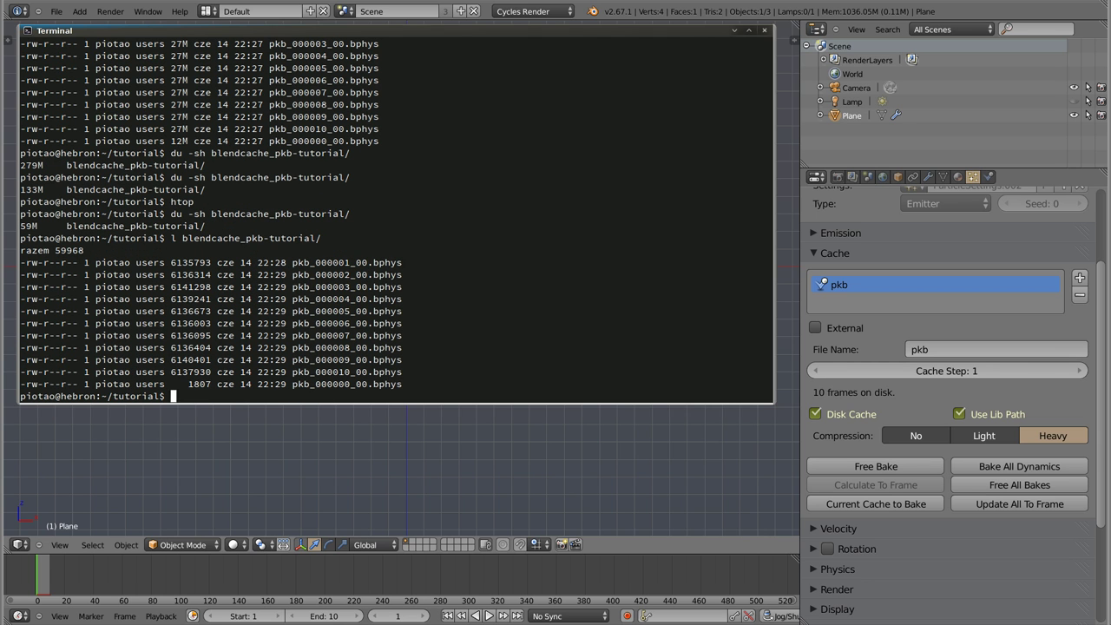
{"action": "type", "text": "lh blendcache_pkb-tutorial/"}
{"action": "key", "text": "Return"}
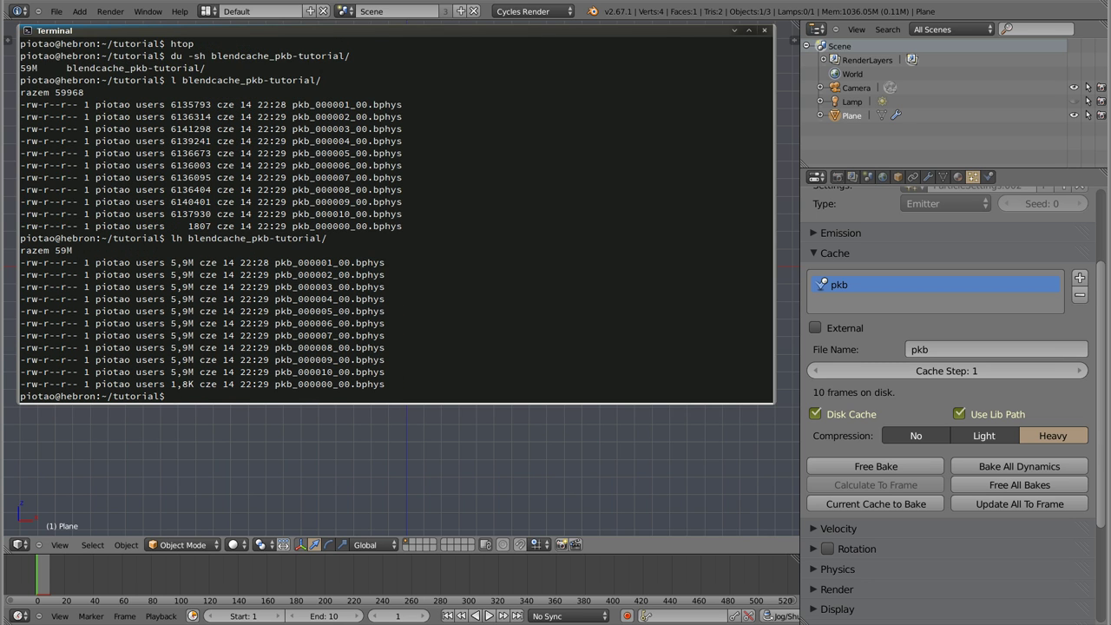
{"action": "left_click_drag", "start_coordinate": [172, 263], "coordinate": [193, 263]}
{"action": "left_click", "coordinate": [191, 264]}
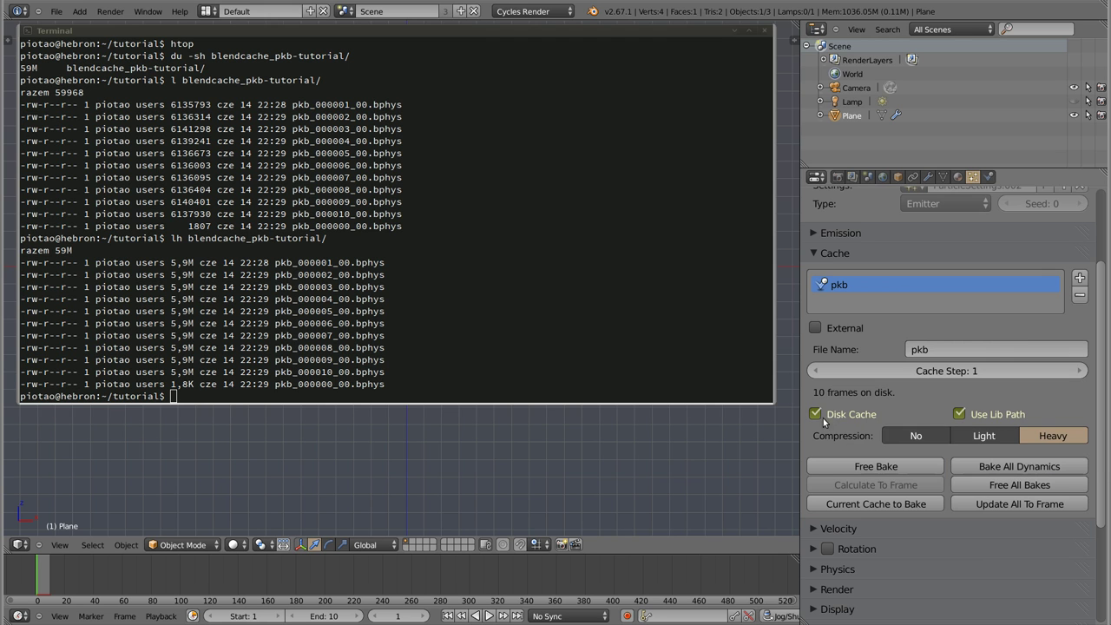
{"action": "left_click", "coordinate": [358, 295]}
Set cache compression to No and free the compressed bake.
{"action": "left_click", "coordinate": [908, 435]}
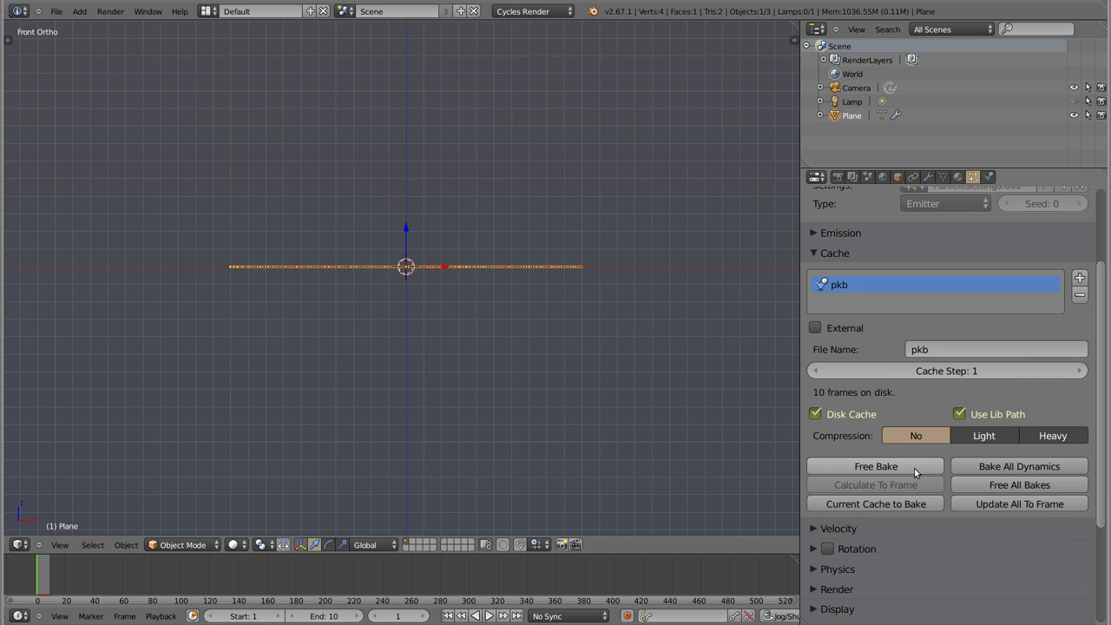
{"action": "left_click", "coordinate": [829, 467]}
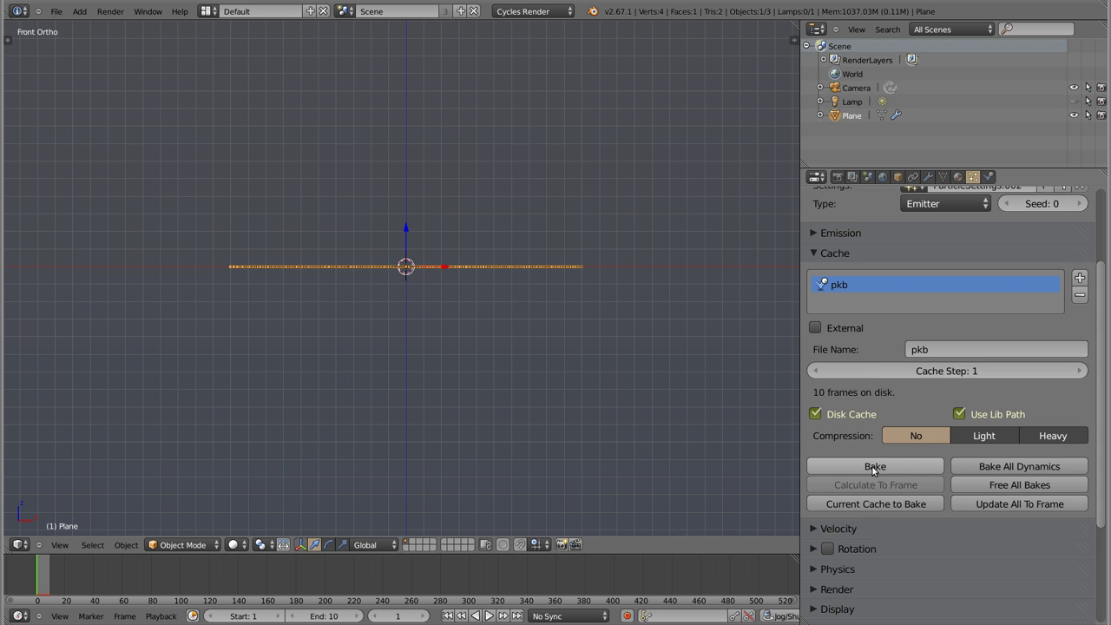
Check the freed cache folder's file sizes with lh blendcache_pkb-tutorial/.
{"action": "key", "text": "alt+Tab"}
{"action": "key", "text": "Up"}
{"action": "key", "text": "Up"}
{"action": "key", "text": "Down"}
{"action": "key", "text": "Return"}
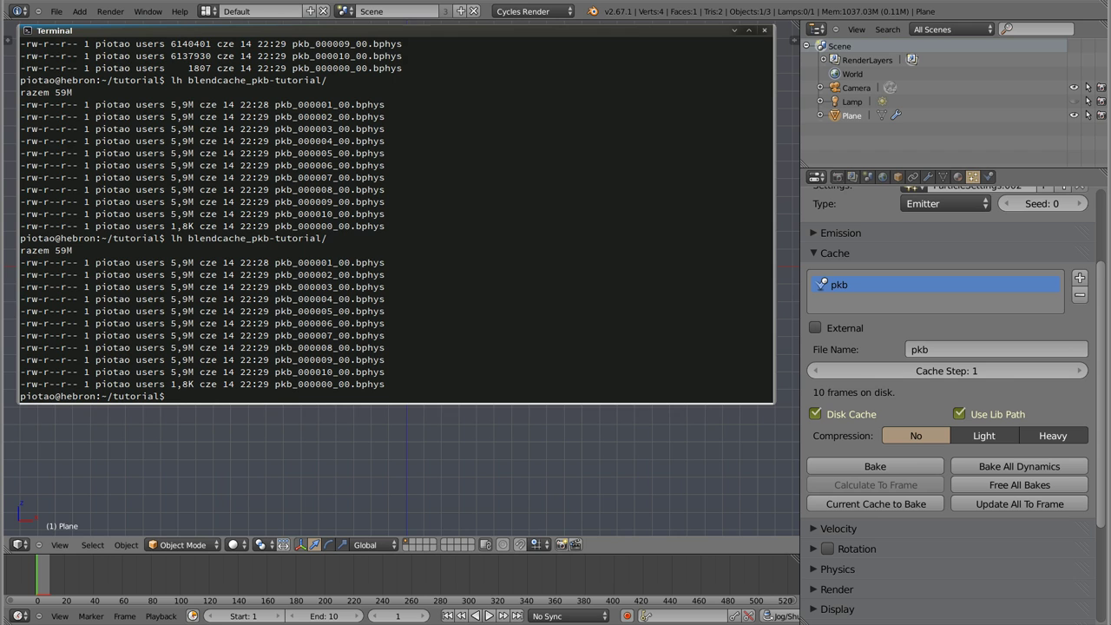
Rebake the particles uncompressed and relist the cache, now 27M frame files.
{"action": "key", "text": "alt+Tab"}
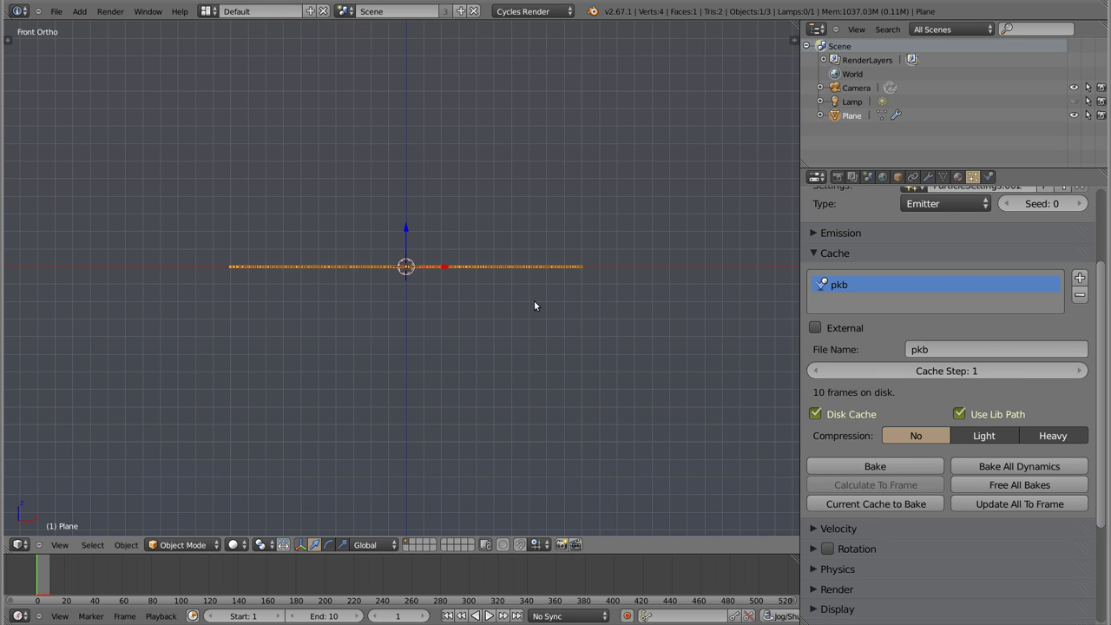
{"action": "left_click", "coordinate": [847, 469]}
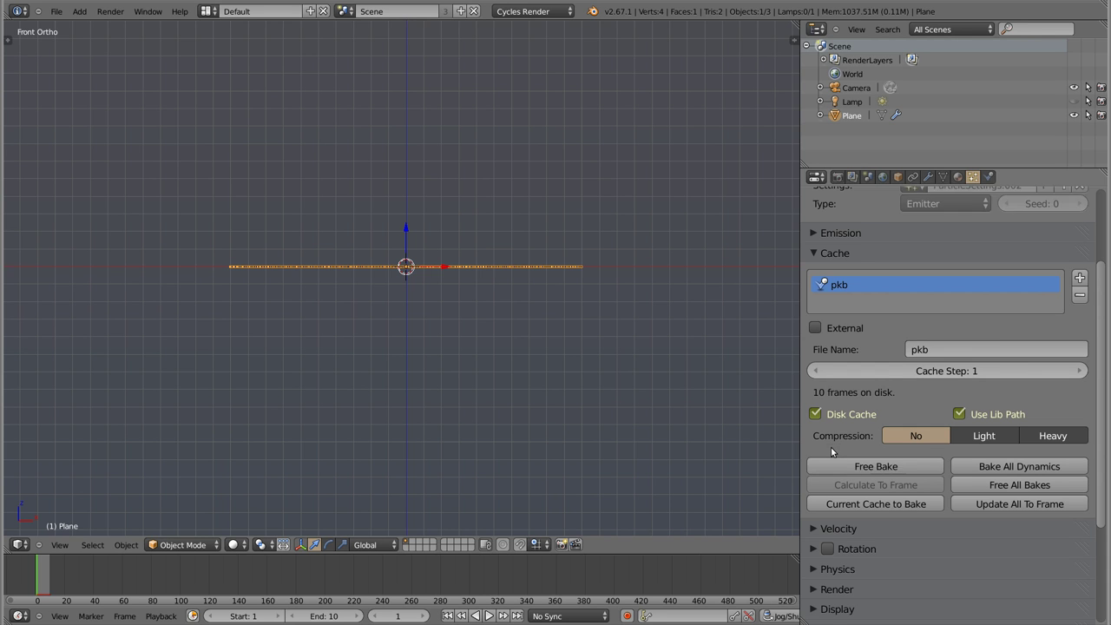
{"action": "key", "text": "alt+Tab"}
{"action": "key", "text": "Up"}
{"action": "key", "text": "Return"}
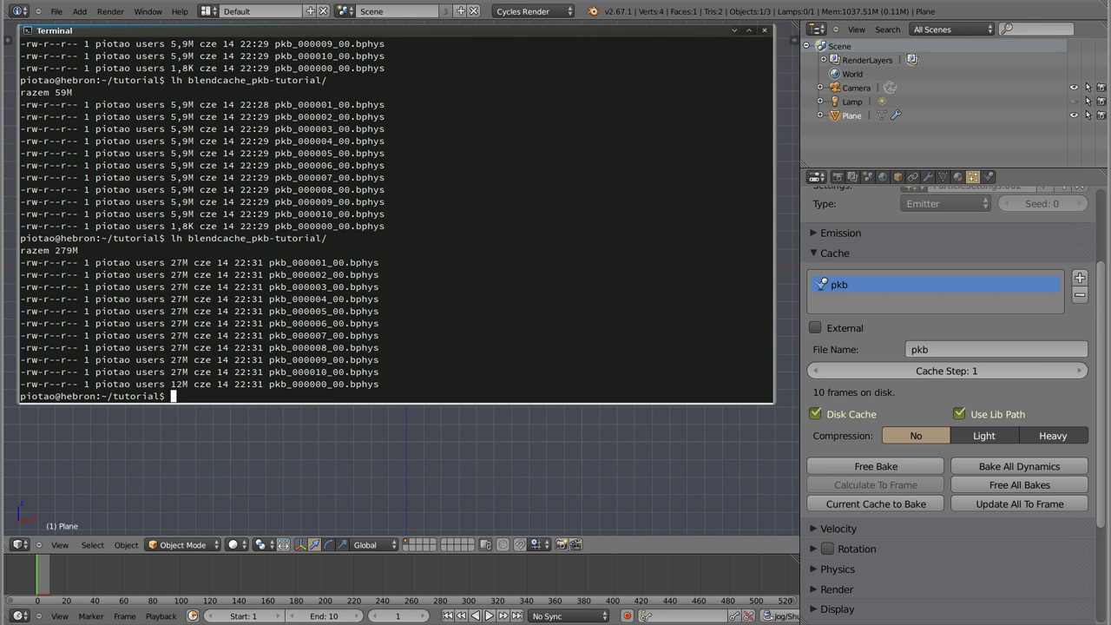
{"action": "key", "text": "alt+Tab"}
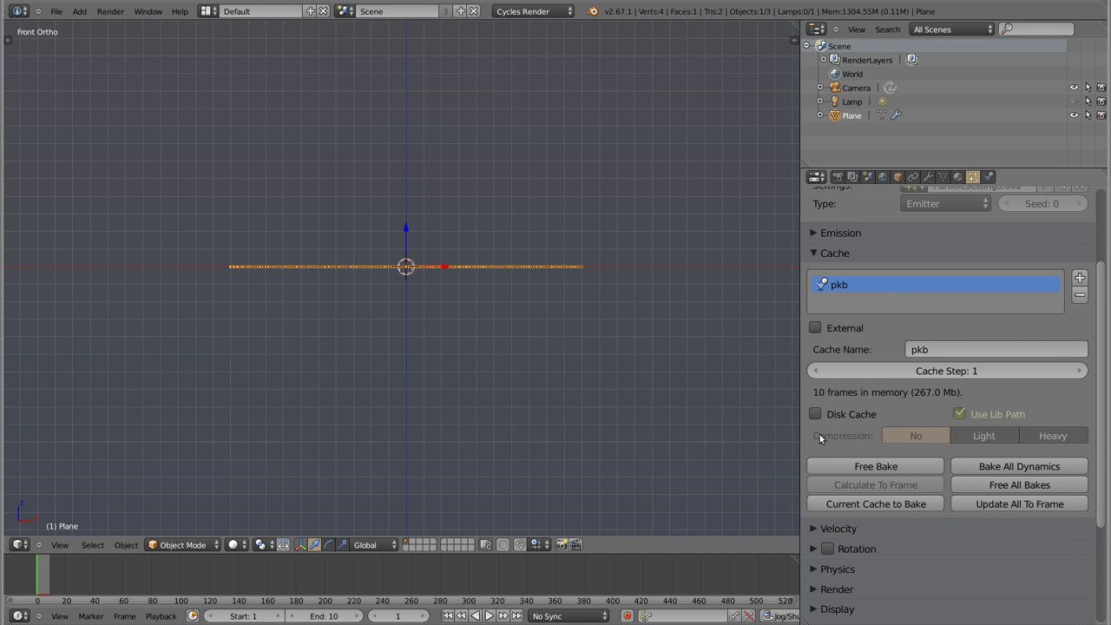
Add a second particle cache slot named abc beside pkb.
{"action": "left_click", "coordinate": [1079, 278]}
{"action": "left_click", "coordinate": [929, 351]}
{"action": "type", "text": "abc"}
{"action": "key", "text": "Return"}
{"action": "left_click", "coordinate": [844, 287]}
{"action": "left_click", "coordinate": [841, 302]}
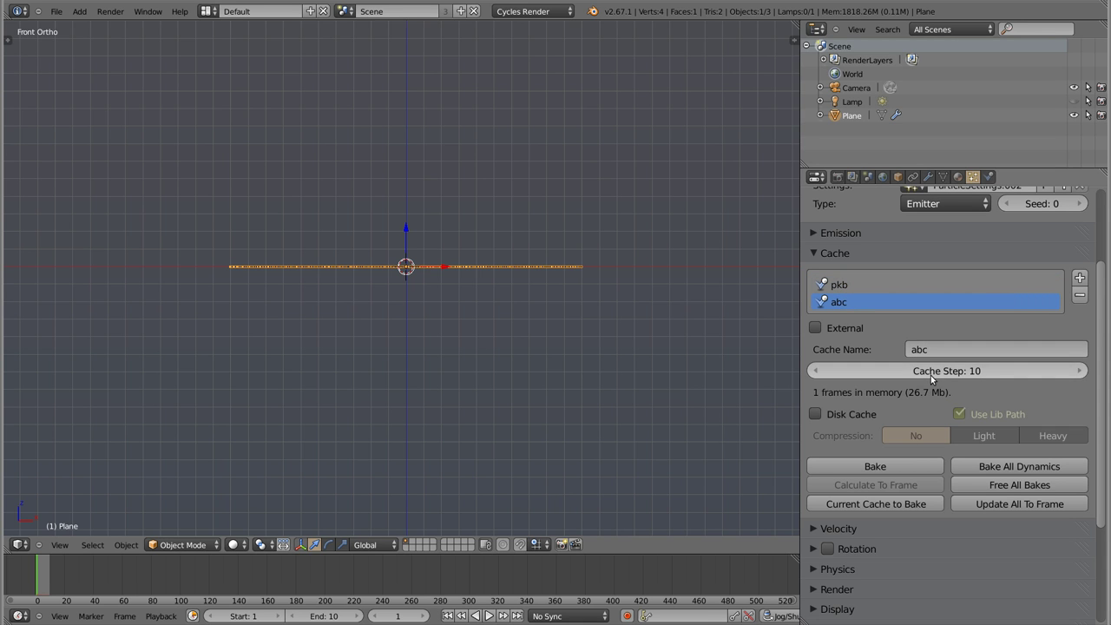
Bake and free the pkb and abc caches in turn, then expand the Emission settings.
{"action": "left_click", "coordinate": [844, 286]}
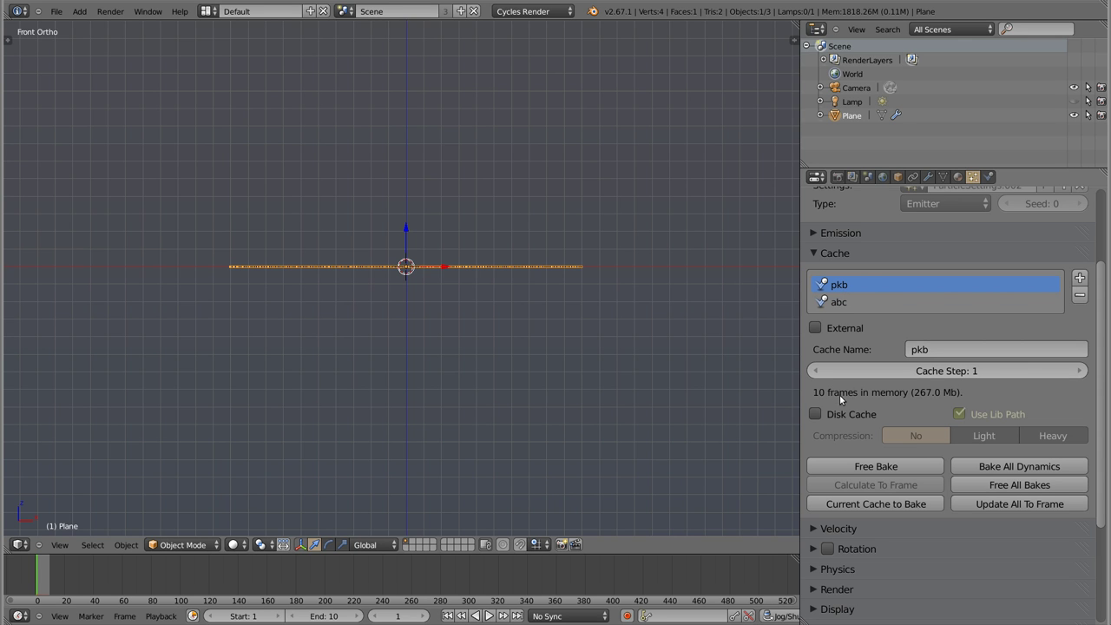
{"action": "left_click", "coordinate": [894, 468]}
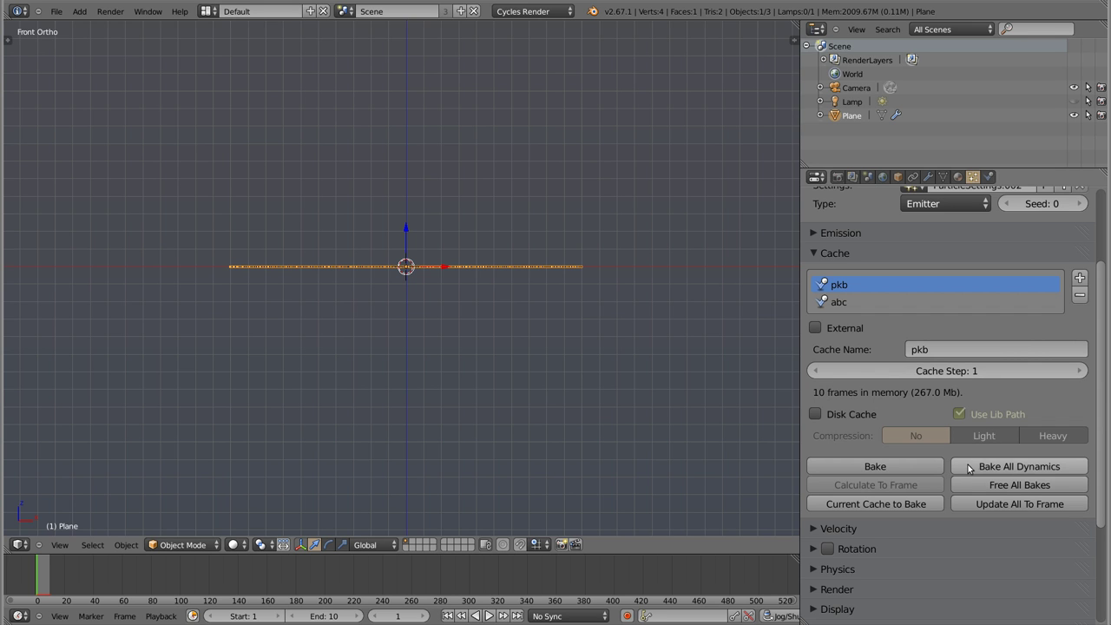
{"action": "left_click", "coordinate": [902, 466]}
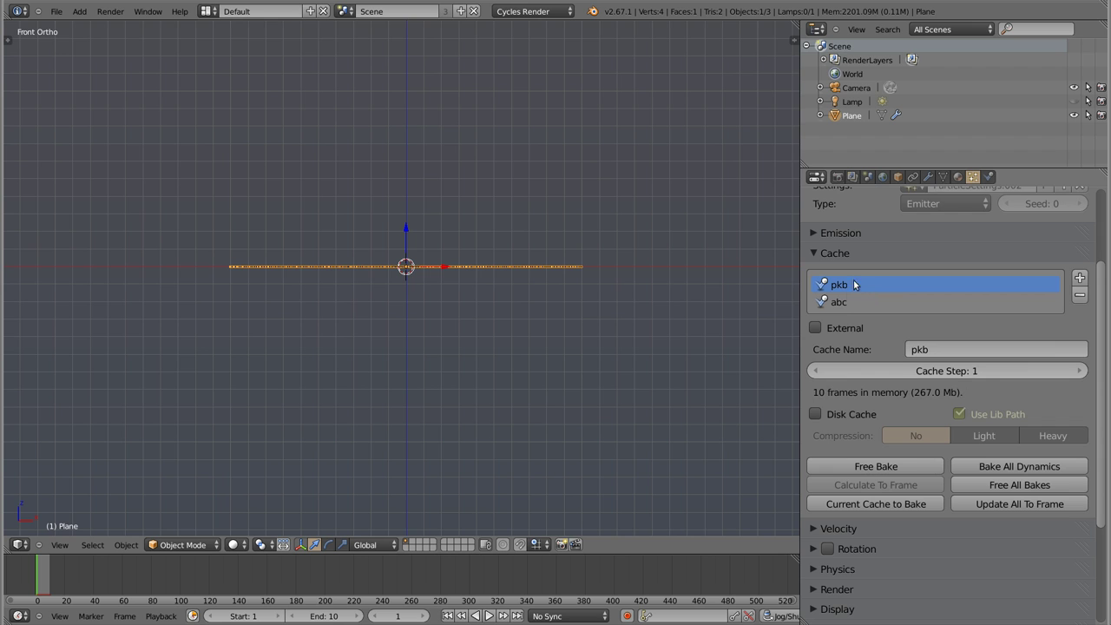
{"action": "left_click", "coordinate": [839, 302]}
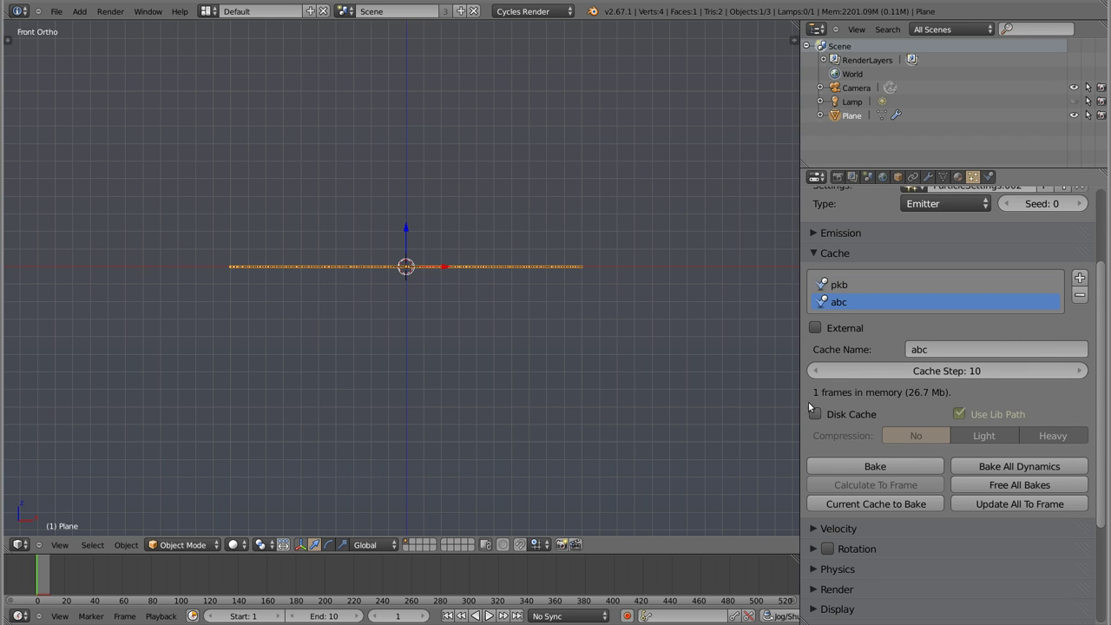
{"action": "left_click", "coordinate": [910, 466]}
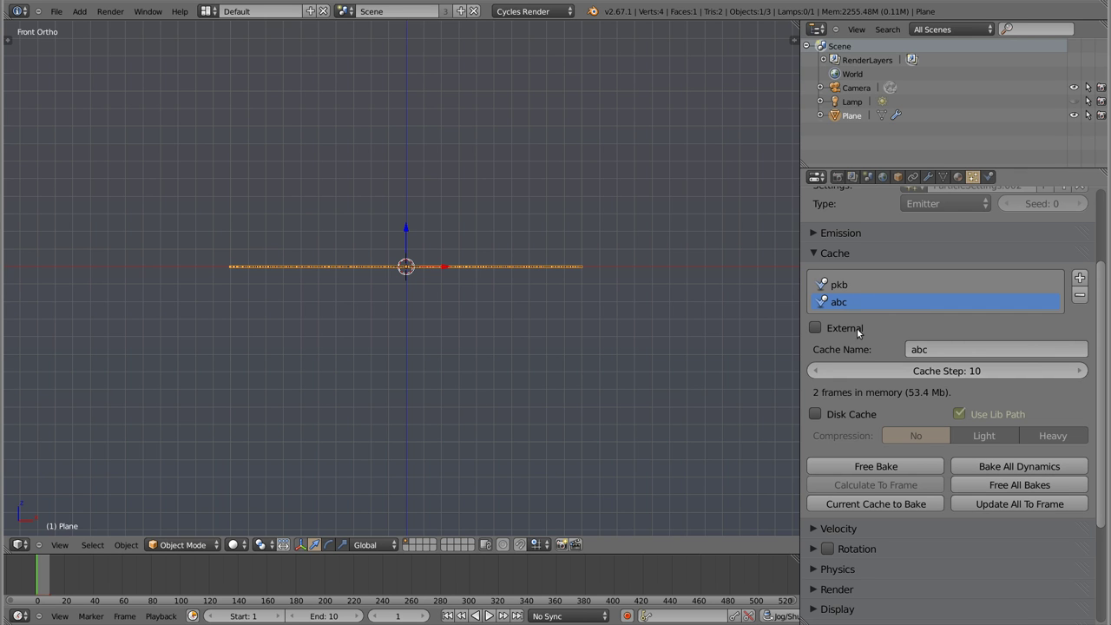
{"action": "left_click", "coordinate": [889, 469]}
{"action": "left_click", "coordinate": [864, 284]}
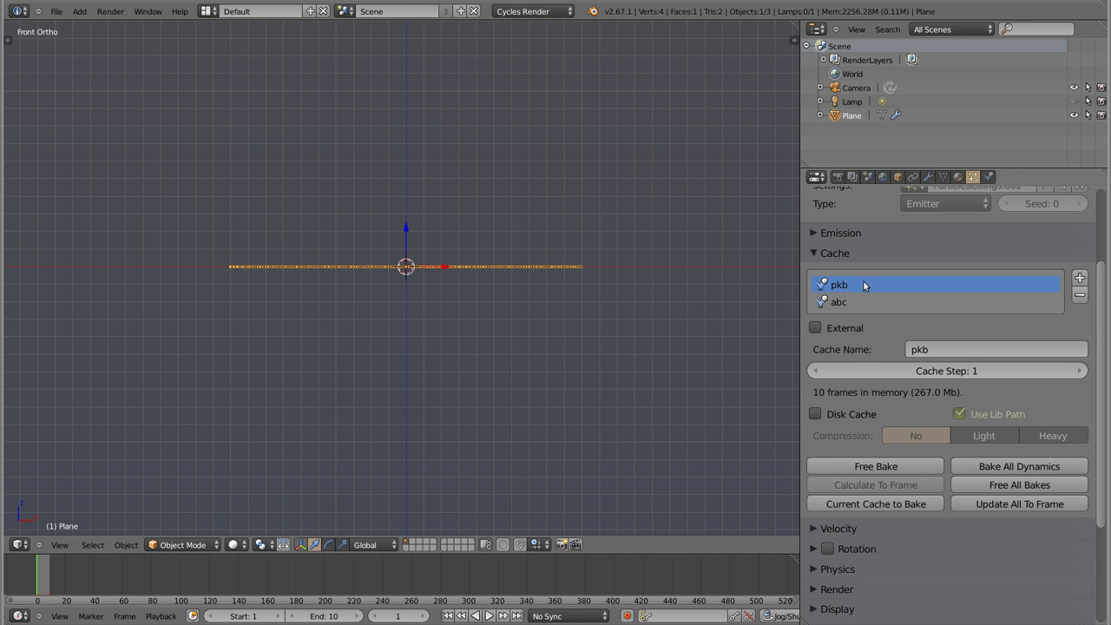
{"action": "left_click", "coordinate": [876, 469]}
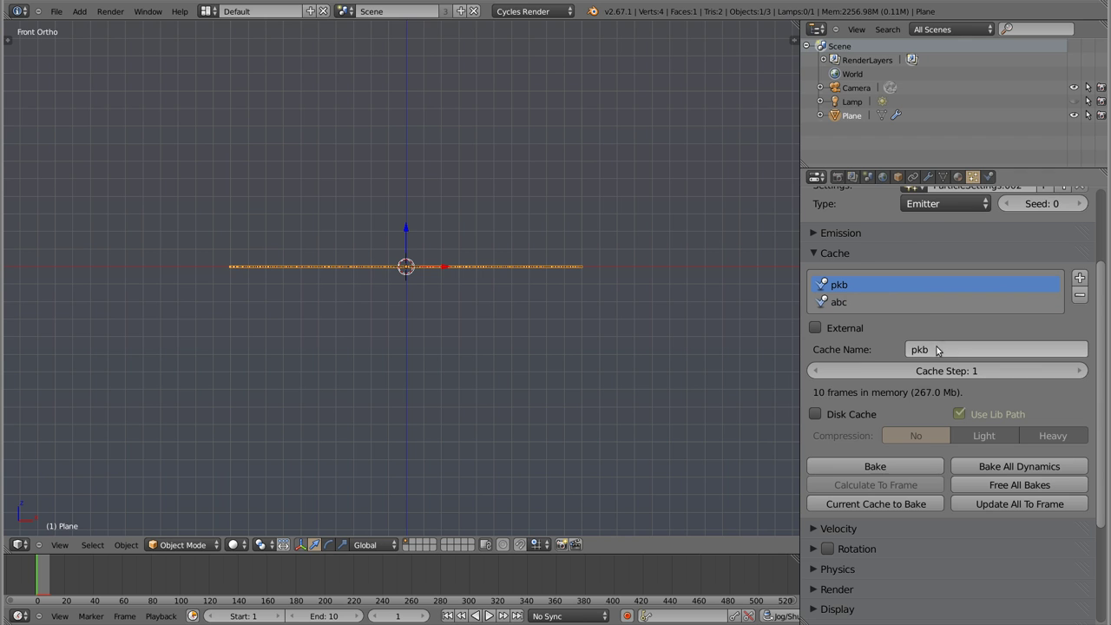
{"action": "left_click", "coordinate": [816, 232]}
{"action": "scroll", "coordinate": [885, 369], "scroll_direction": "up", "scroll_amount": 2}
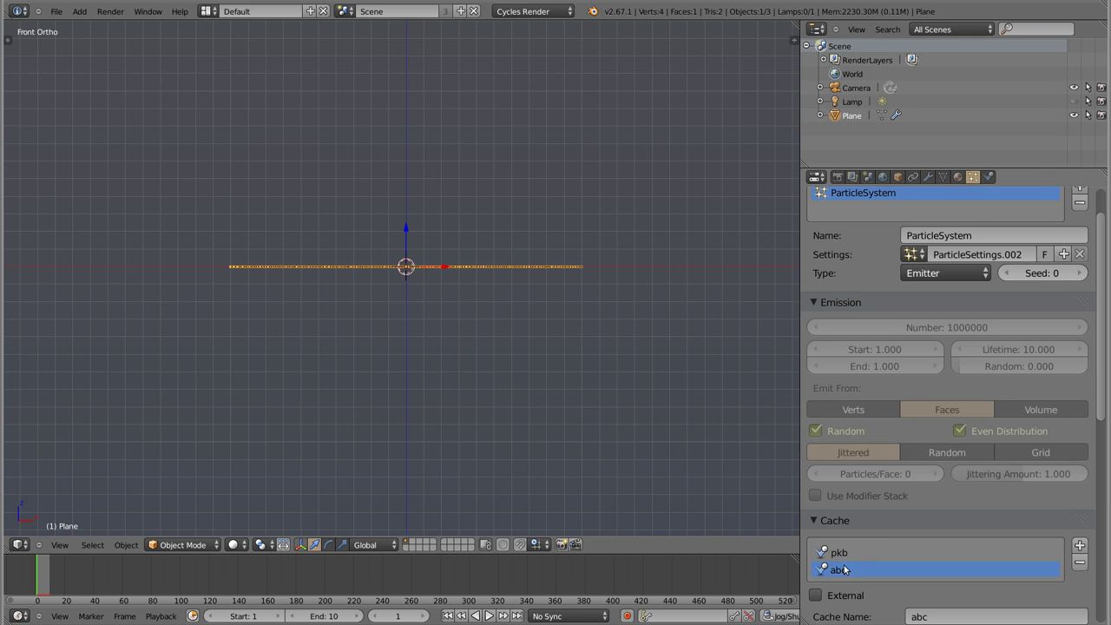
Bake all dynamics, then use Free All Bakes and leave the abc cache selected.
{"action": "left_click", "coordinate": [812, 304]}
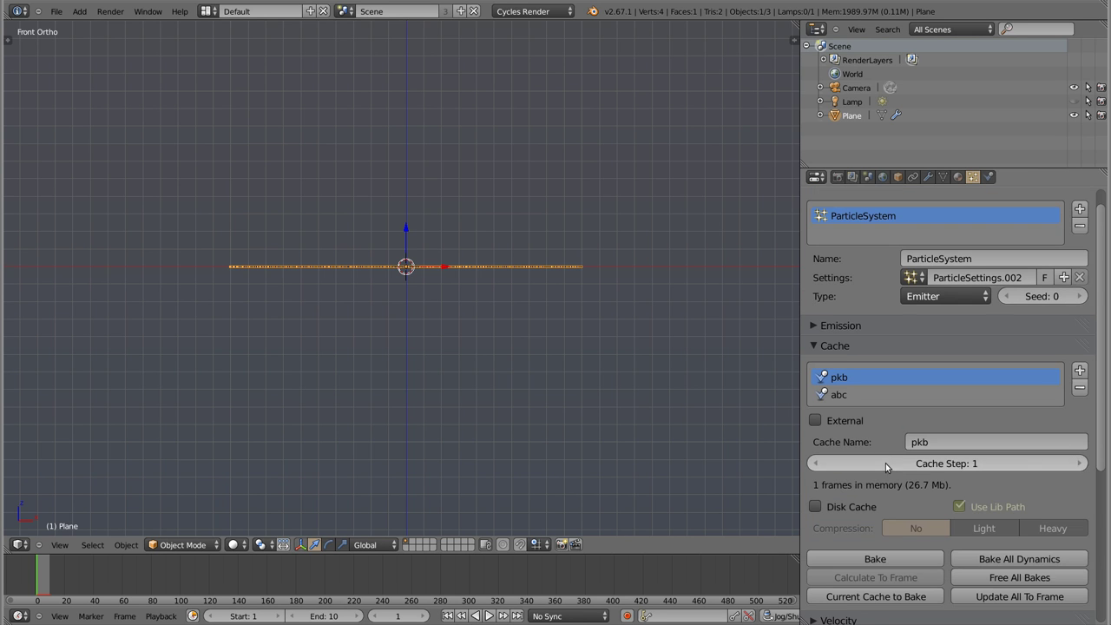
{"action": "scroll", "coordinate": [870, 461], "scroll_direction": "down", "scroll_amount": 4}
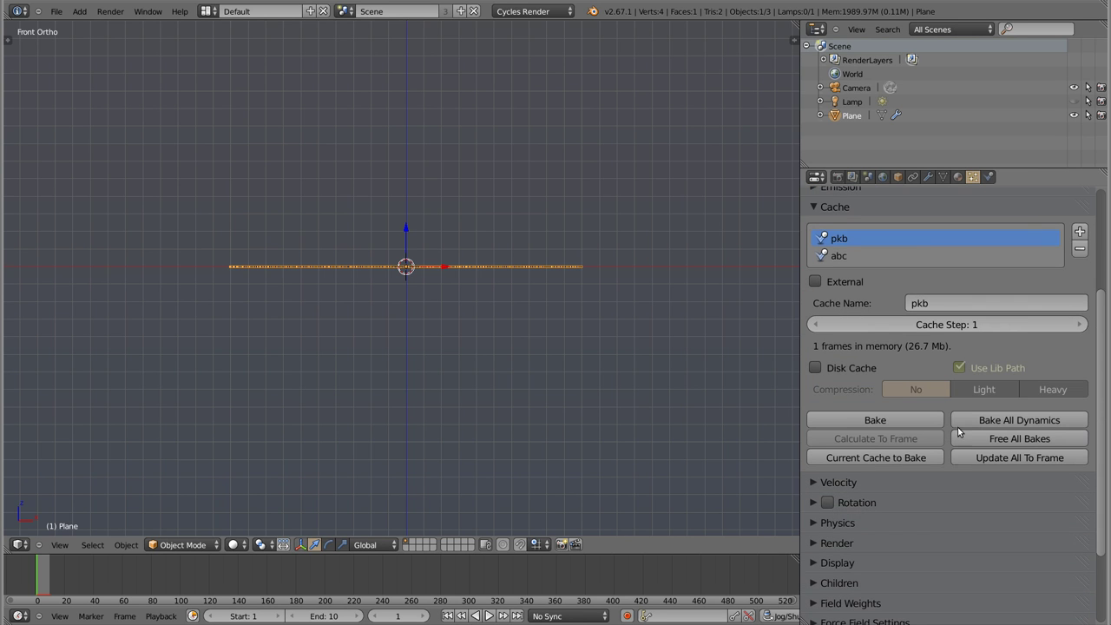
{"action": "left_click", "coordinate": [1011, 424]}
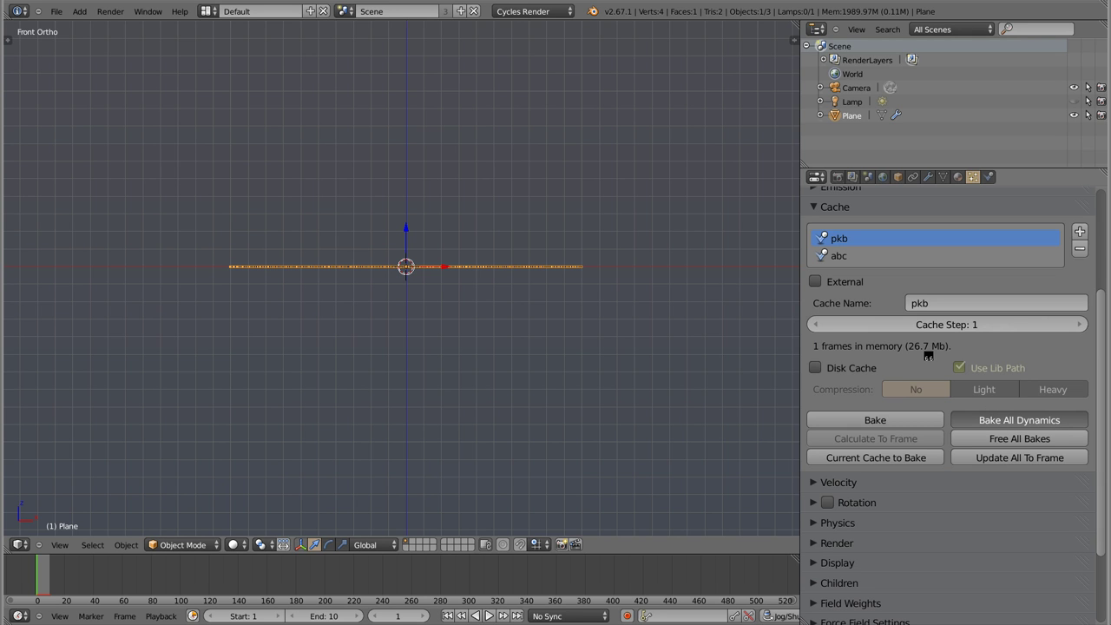
{"action": "left_click", "coordinate": [844, 259]}
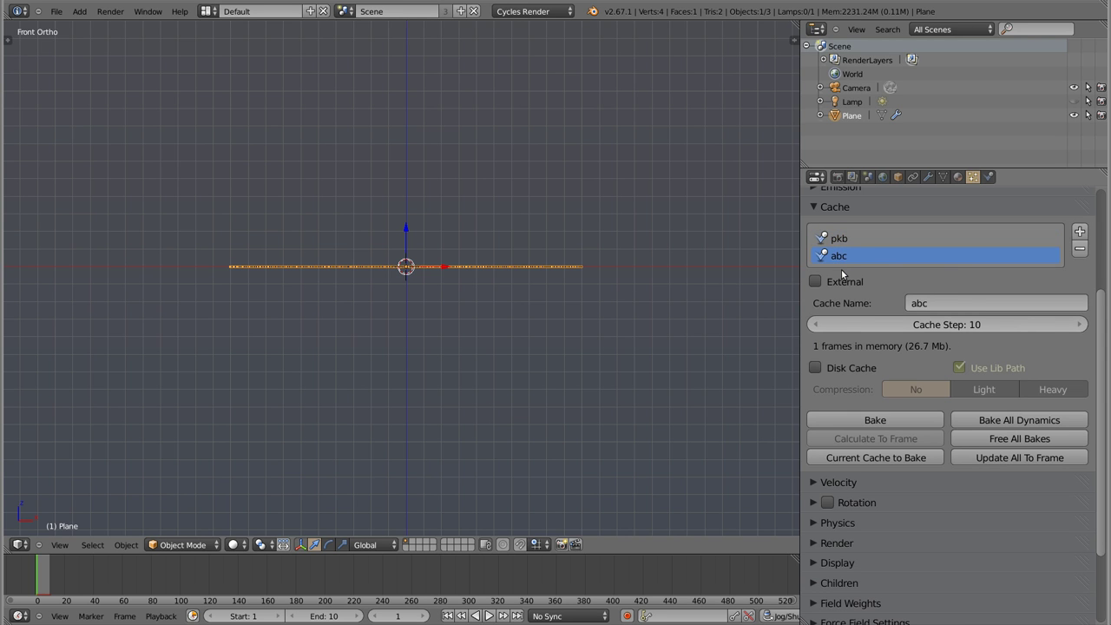
{"action": "left_click", "coordinate": [841, 241]}
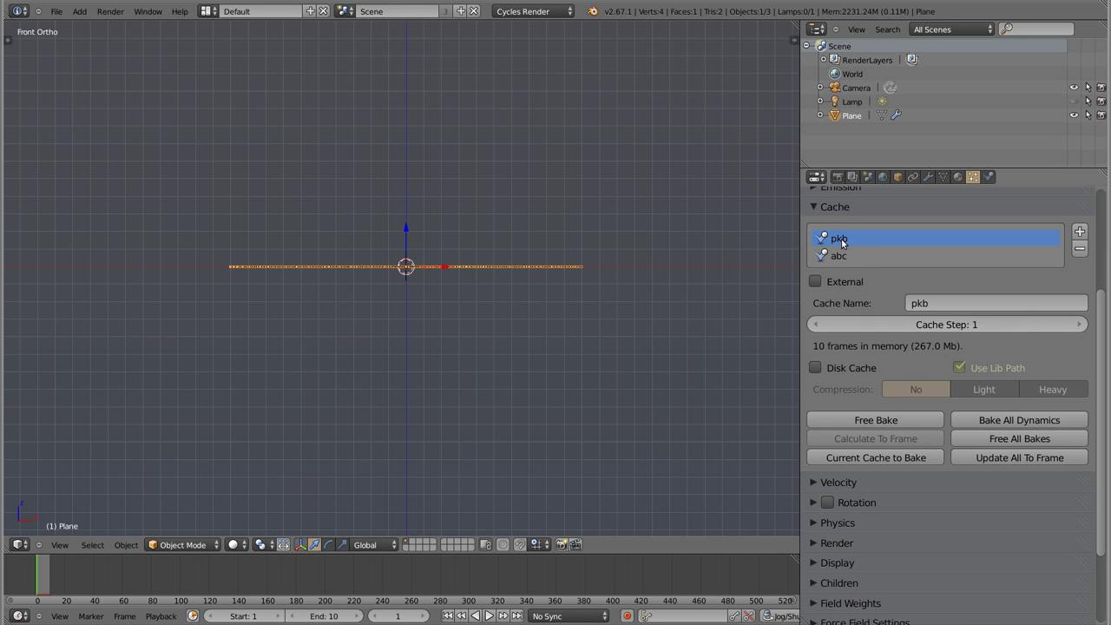
{"action": "left_click", "coordinate": [842, 250]}
{"action": "left_click", "coordinate": [842, 243]}
{"action": "left_click", "coordinate": [843, 259]}
{"action": "left_click", "coordinate": [844, 246]}
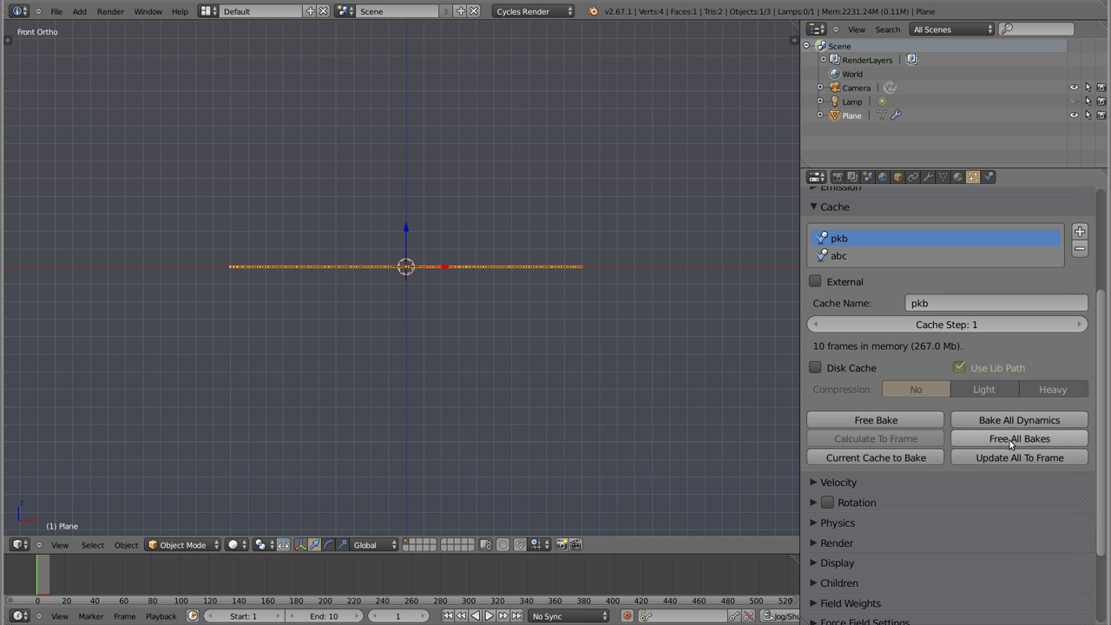
{"action": "left_click", "coordinate": [971, 440]}
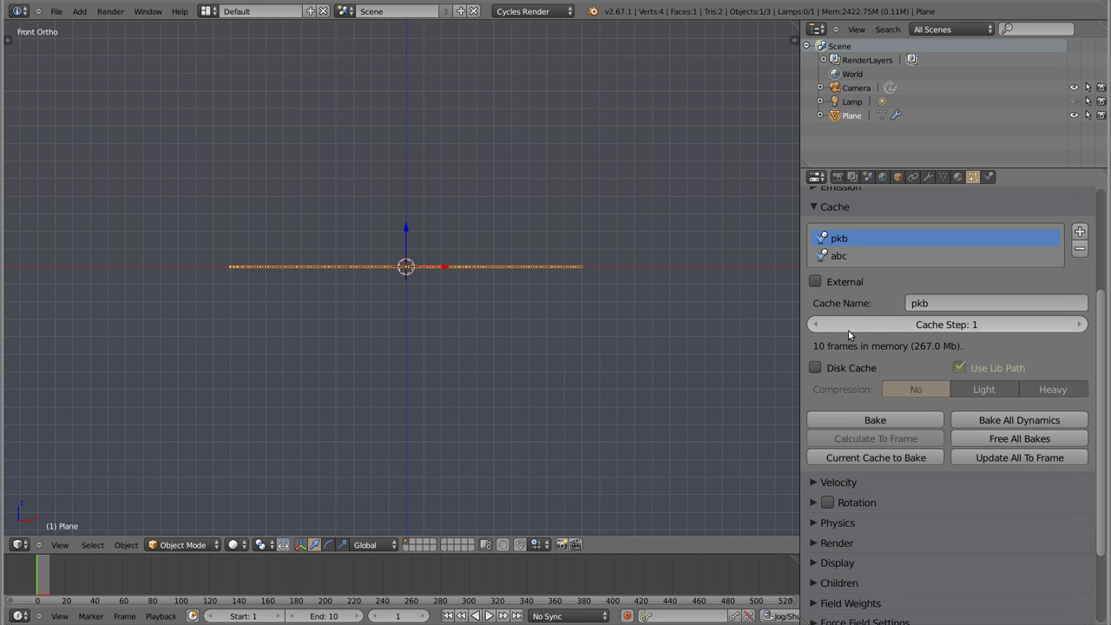
{"action": "left_click", "coordinate": [847, 256]}
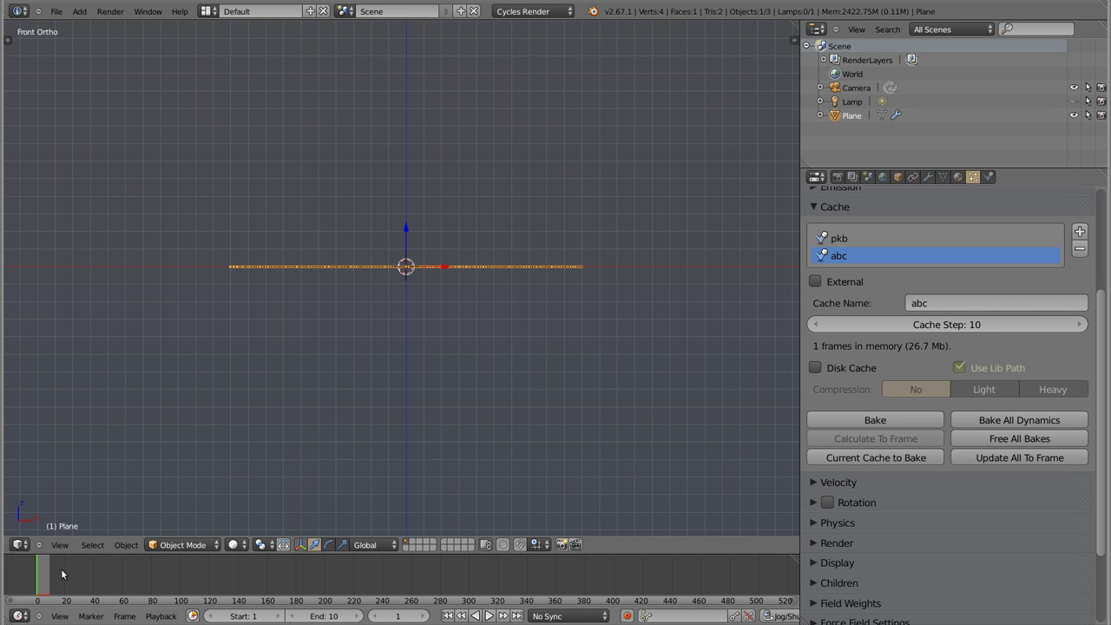
Zoom the timeline to frames 1–10 and set the current frame to 5.
{"action": "scroll", "coordinate": [41, 575], "scroll_direction": "up", "scroll_amount": 2}
{"action": "scroll", "coordinate": [41, 575], "scroll_direction": "up", "scroll_amount": 5}
{"action": "scroll", "coordinate": [45, 580], "scroll_direction": "up", "scroll_amount": 1}
{"action": "mouse_move", "coordinate": [48, 580]}
{"action": "middle_mouse_down"}
{"action": "mouse_move", "coordinate": [361, 572]}
{"action": "mouse_move", "coordinate": [314, 572]}
{"action": "middle_mouse_up"}
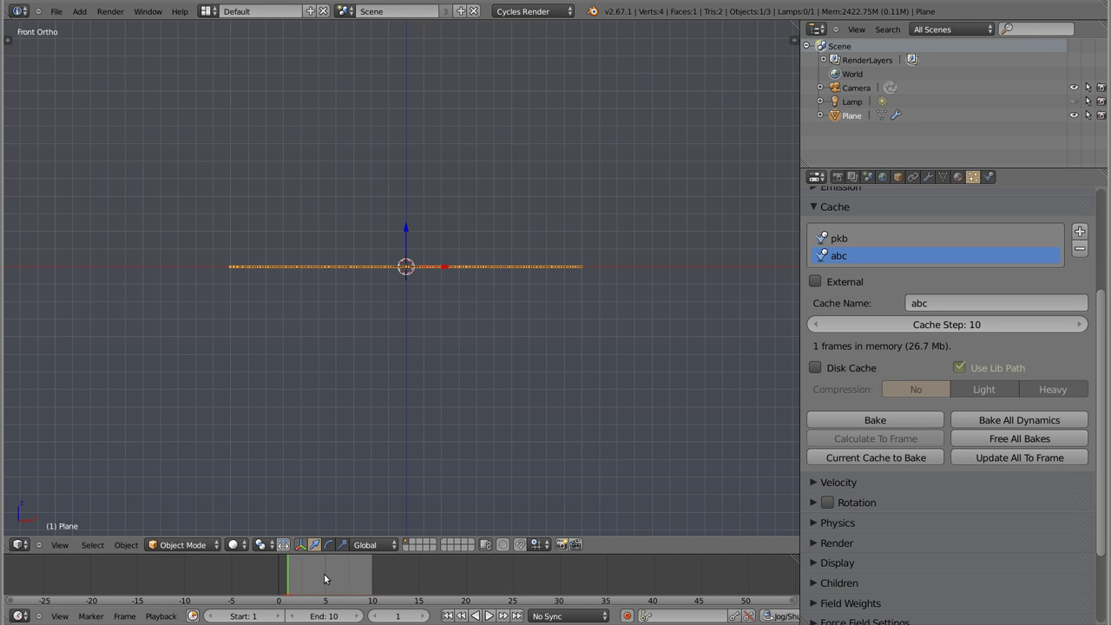
{"action": "left_click", "coordinate": [323, 574]}
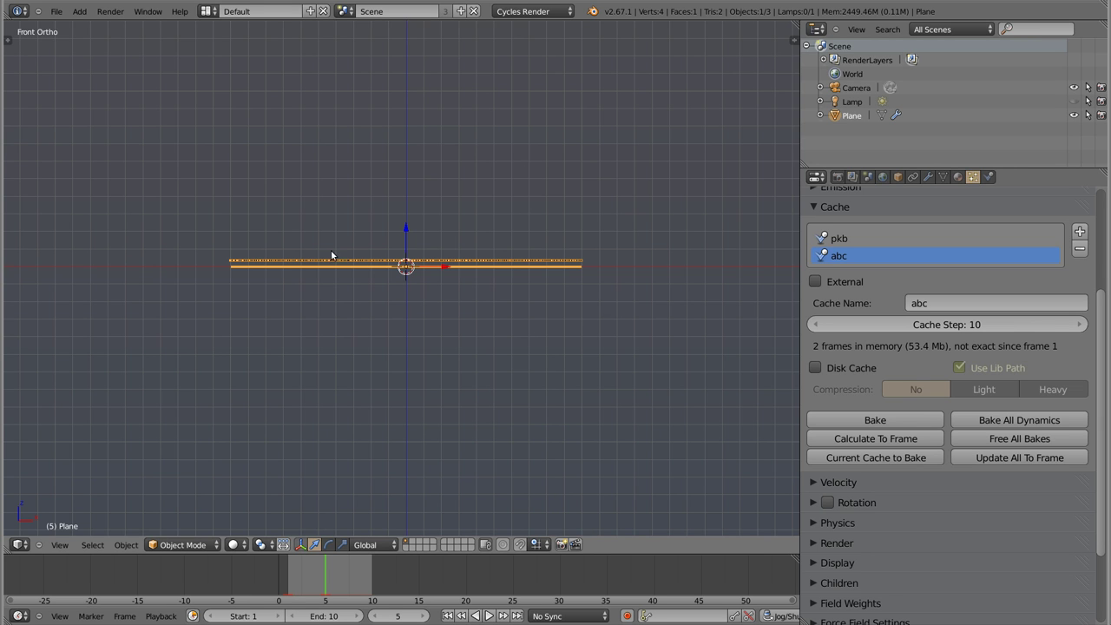
Delete the old plane, rewind, and set the animation end frame to 100.
{"action": "key", "text": "Delete"}
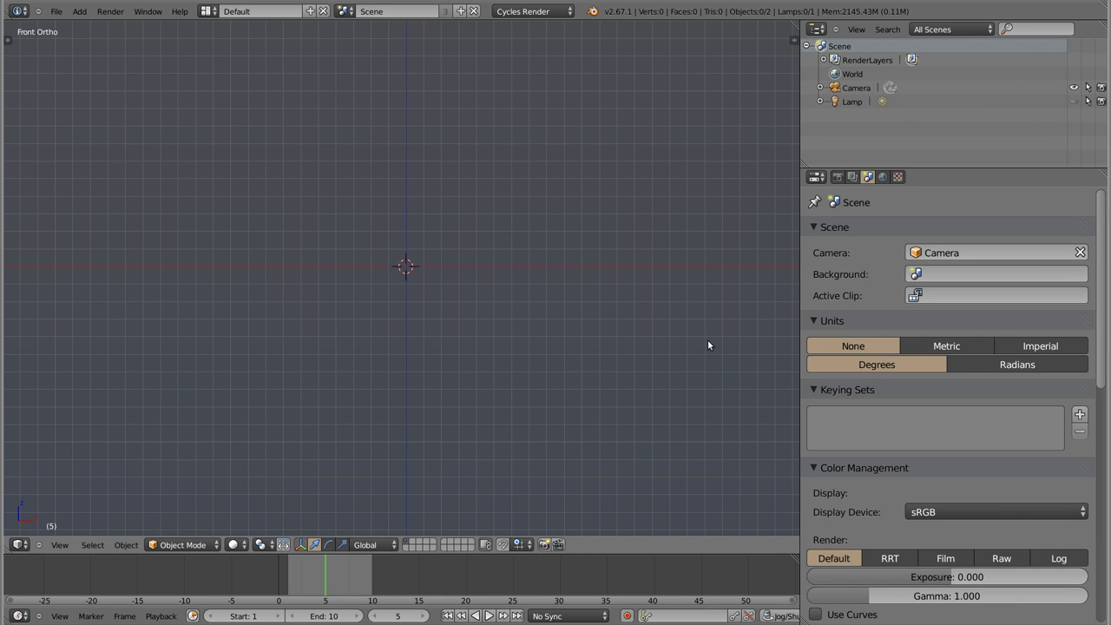
{"action": "left_click", "coordinate": [315, 575]}
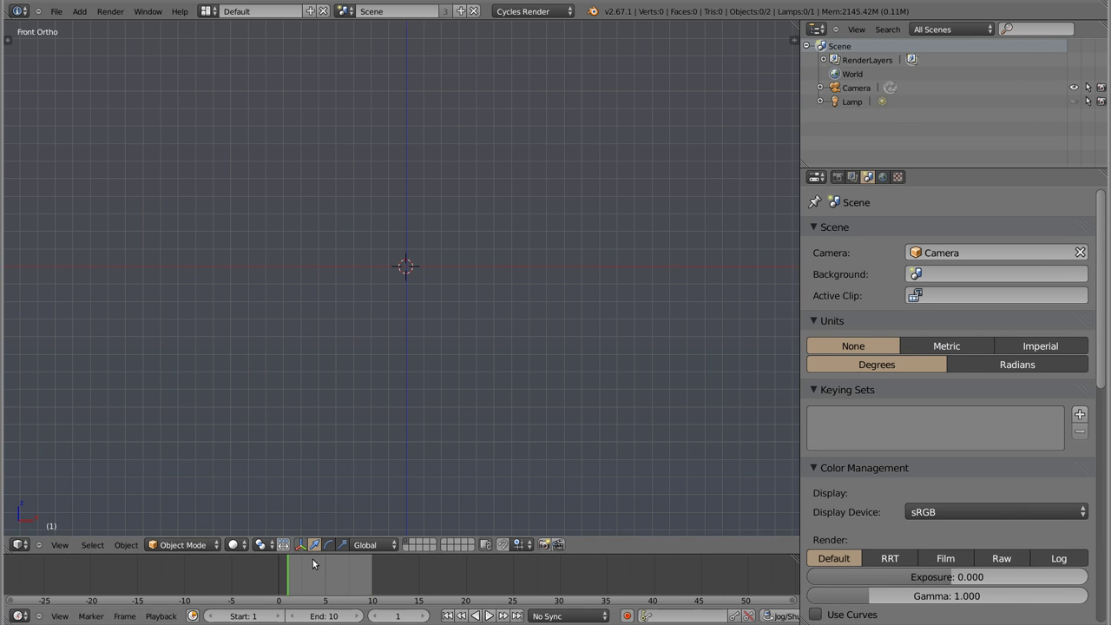
{"action": "left_click", "coordinate": [328, 617]}
{"action": "type", "text": "100"}
{"action": "key", "text": "Return"}
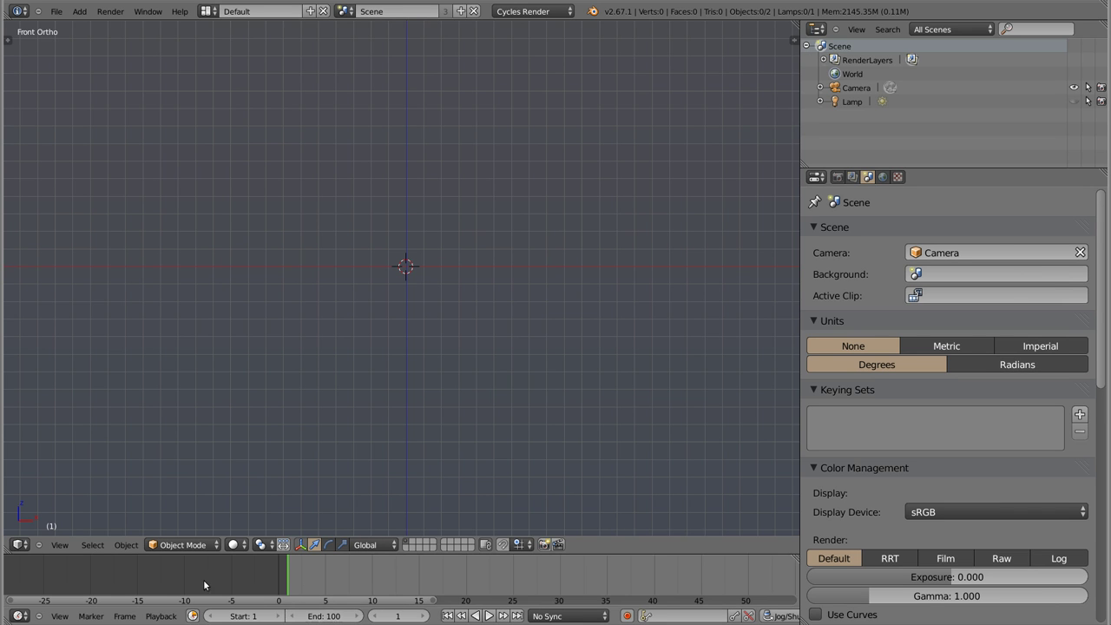
{"action": "scroll", "coordinate": [152, 571], "scroll_direction": "down", "scroll_amount": 5}
Add a plane rotated upright 90°, give it a particle system, and play it briefly.
{"action": "key", "text": "shift+a"}
{"action": "left_click", "coordinate": [438, 289]}
{"action": "key", "text": "r"}
{"action": "left_click", "coordinate": [421, 416]}
{"action": "left_click", "coordinate": [973, 177]}
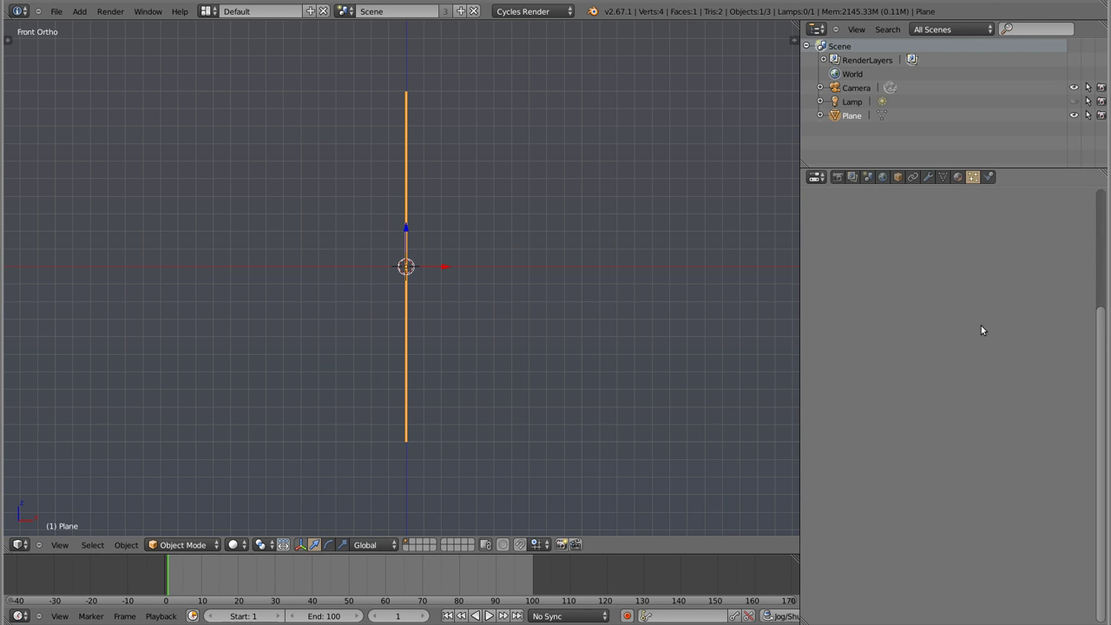
{"action": "left_click", "coordinate": [1091, 232]}
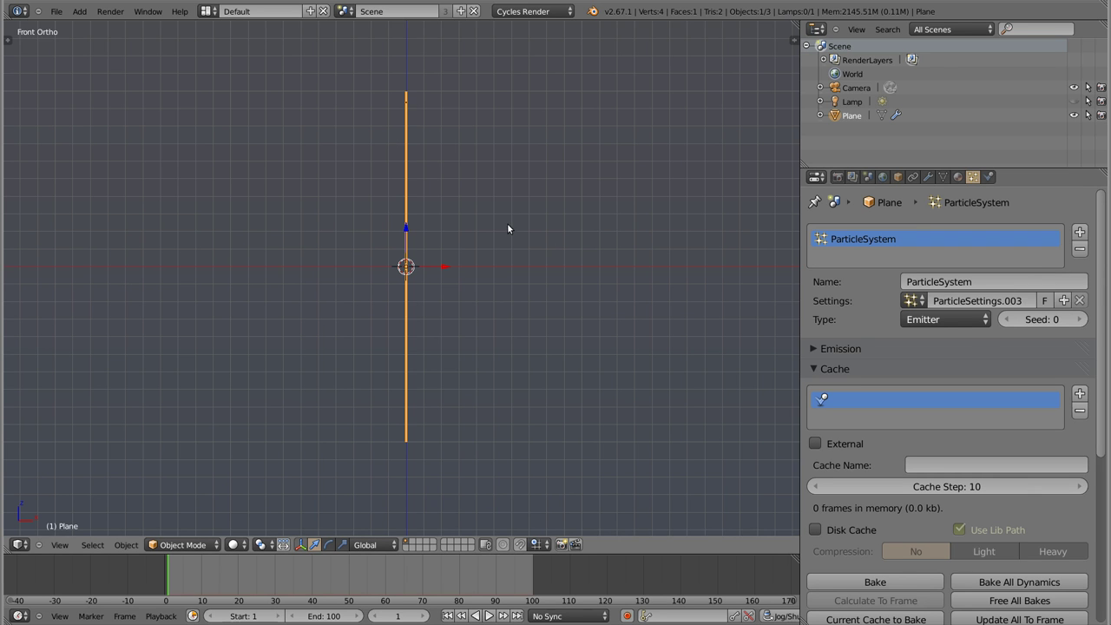
{"action": "key", "text": "alt+a"}
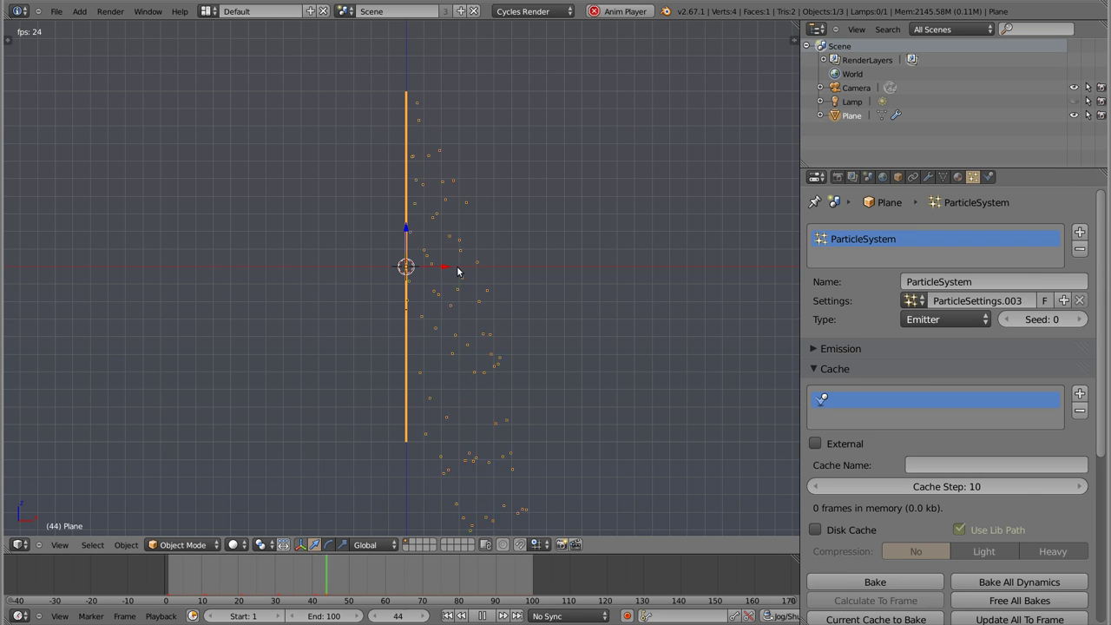
{"action": "scroll", "coordinate": [368, 243], "scroll_direction": "down", "scroll_amount": 3}
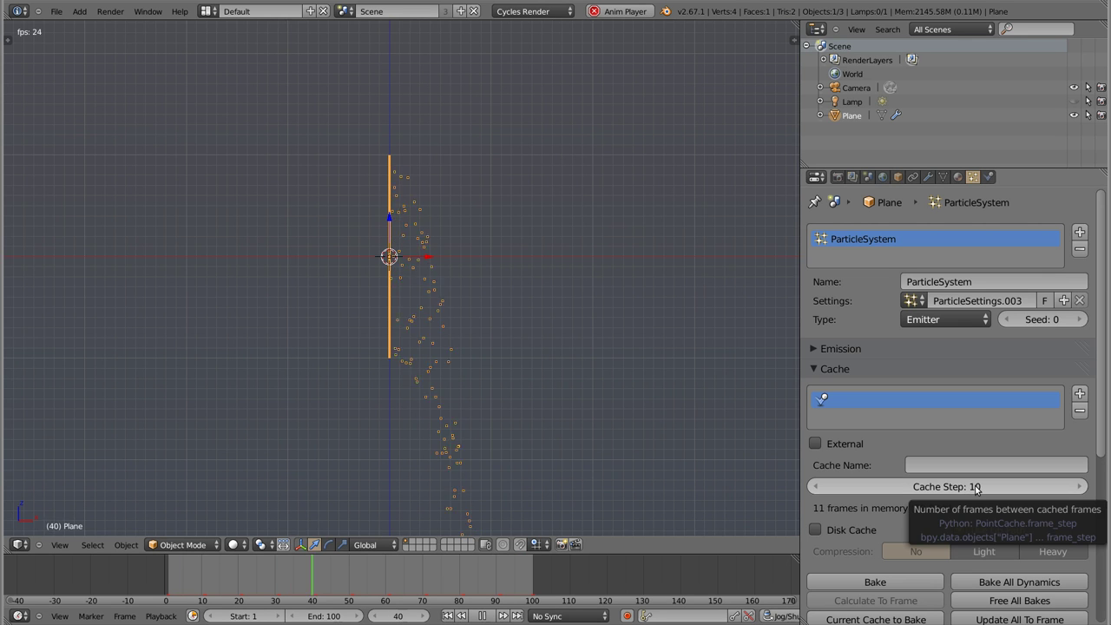
{"action": "key", "text": "Escape"}
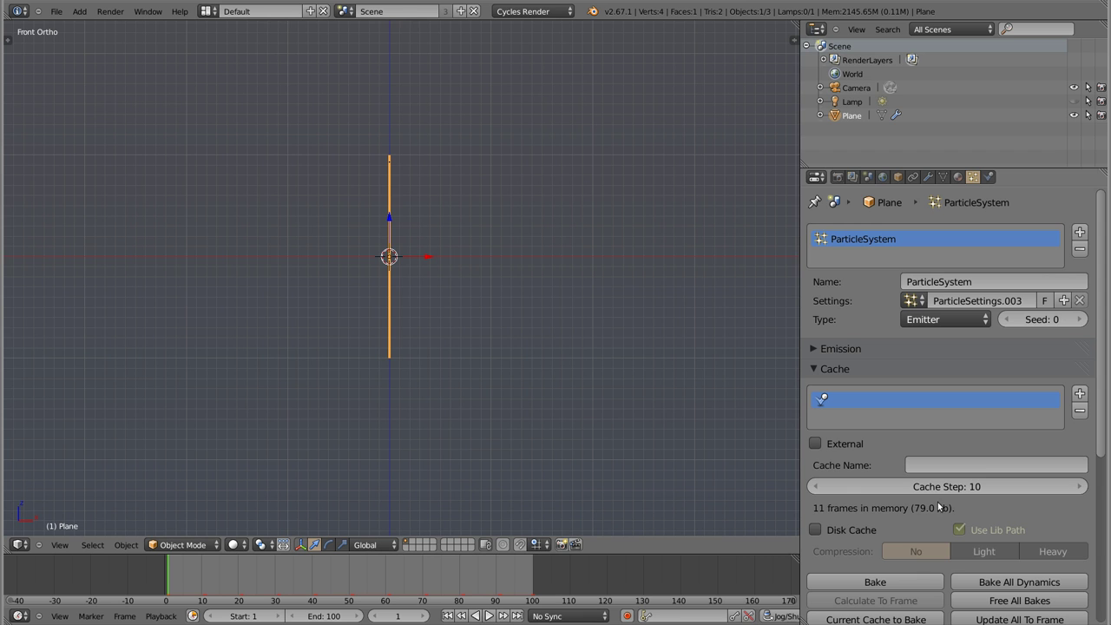
Enable Disk Cache, set File Name to dysk, bake, and save over the existing .blend file.
{"action": "left_click", "coordinate": [814, 530]}
{"action": "scroll", "coordinate": [854, 551], "scroll_direction": "down", "scroll_amount": 3}
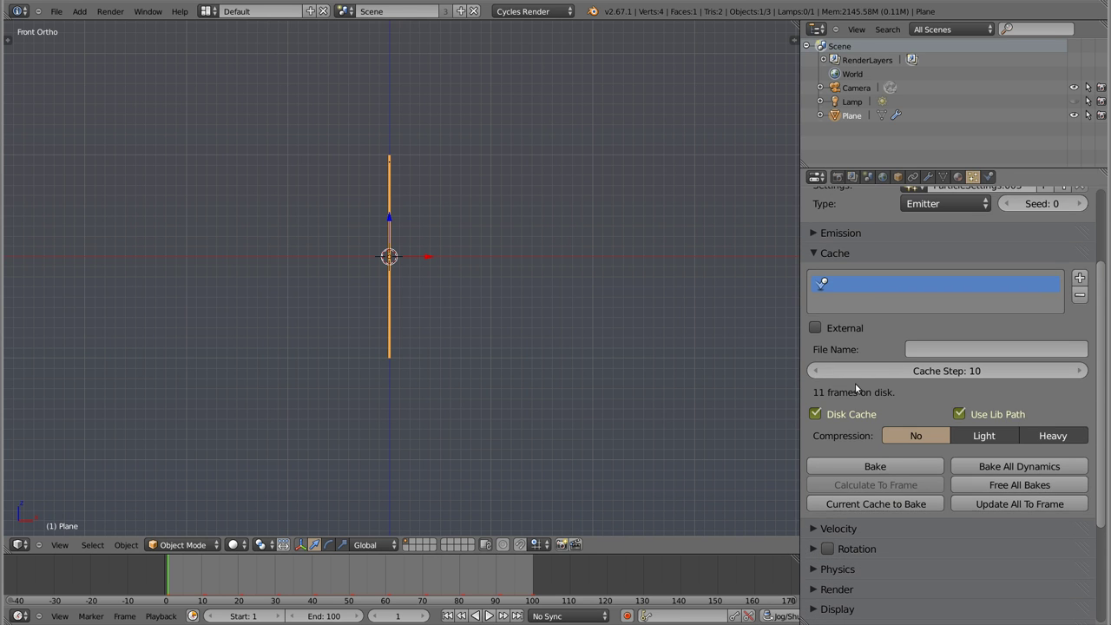
{"action": "left_click", "coordinate": [920, 349]}
{"action": "type", "text": "dysk"}
{"action": "key", "text": "Return"}
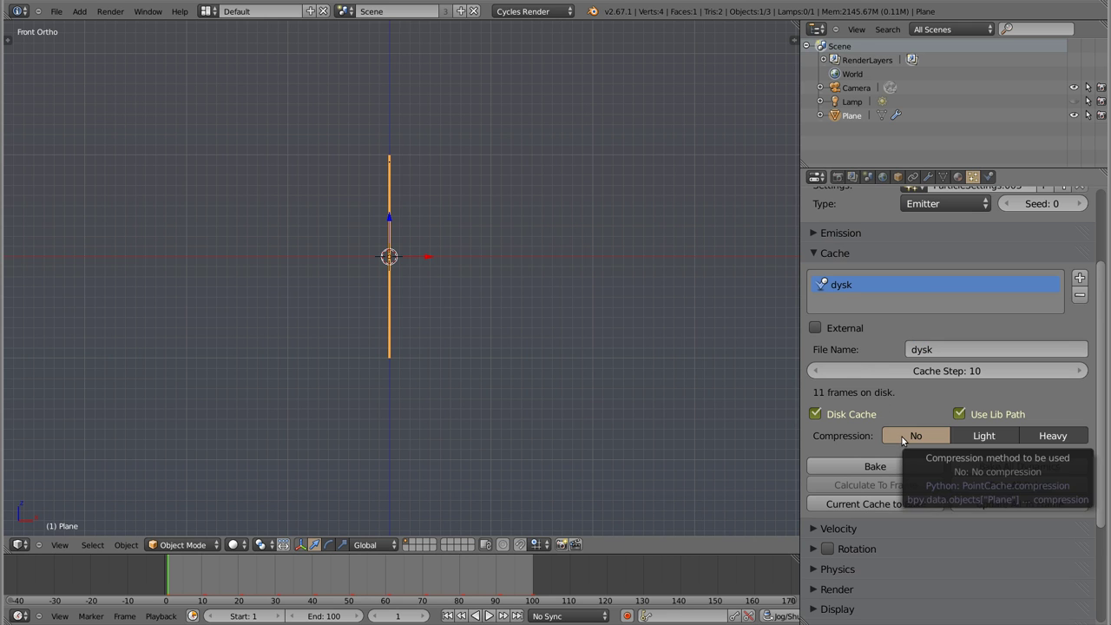
{"action": "left_click", "coordinate": [877, 468]}
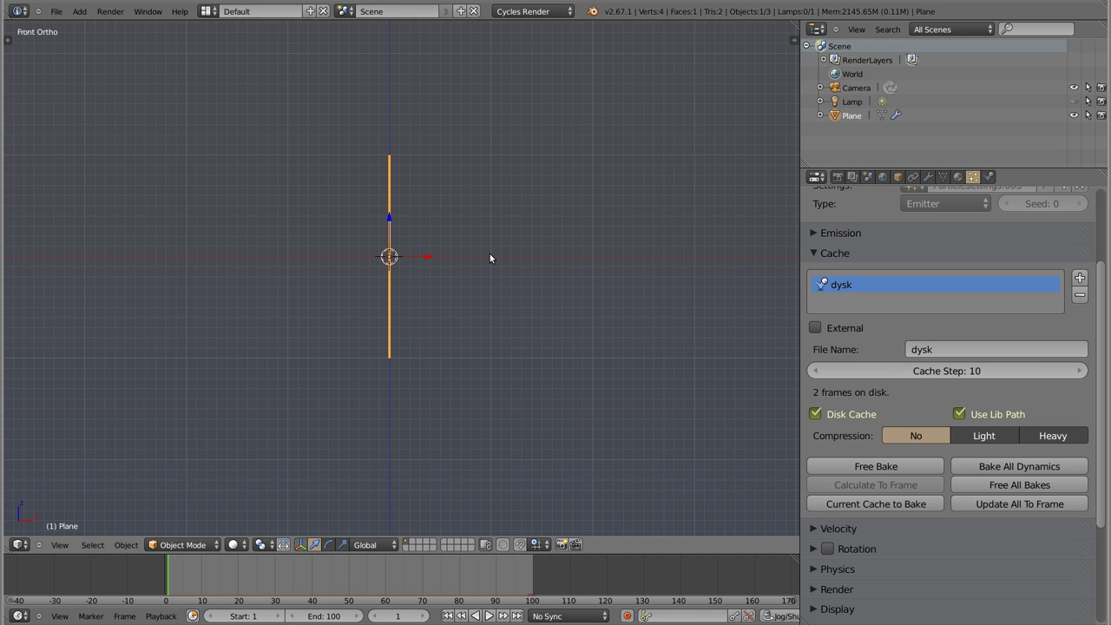
{"action": "key", "text": "ctrl+s"}
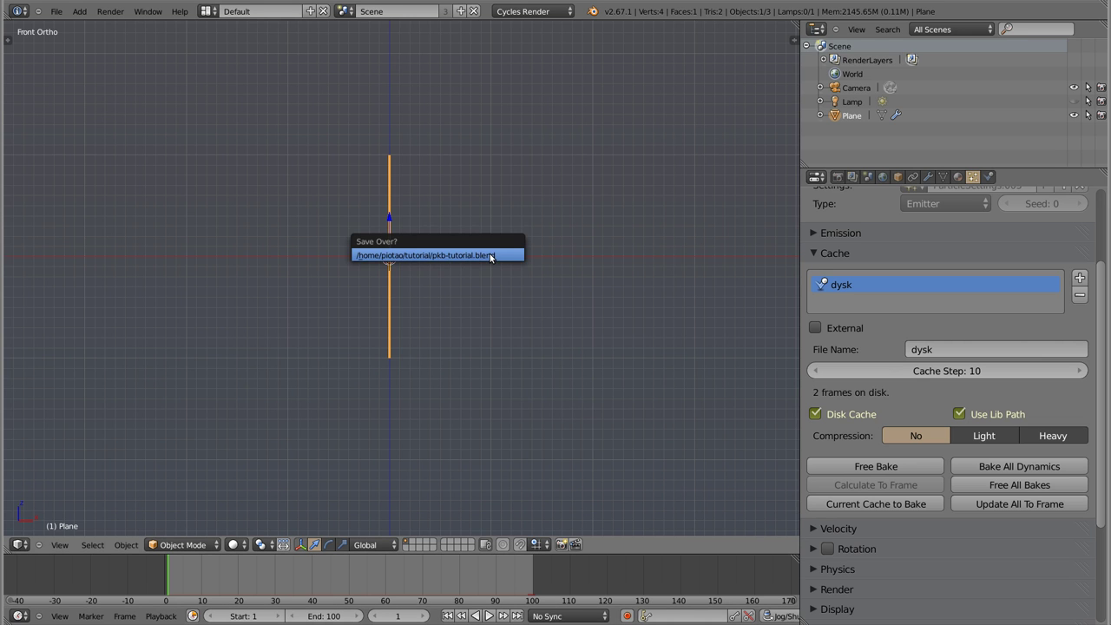
{"action": "left_click", "coordinate": [508, 257]}
In the terminal, list the current folder and select the blend file name.
{"action": "key", "text": "alt+Tab"}
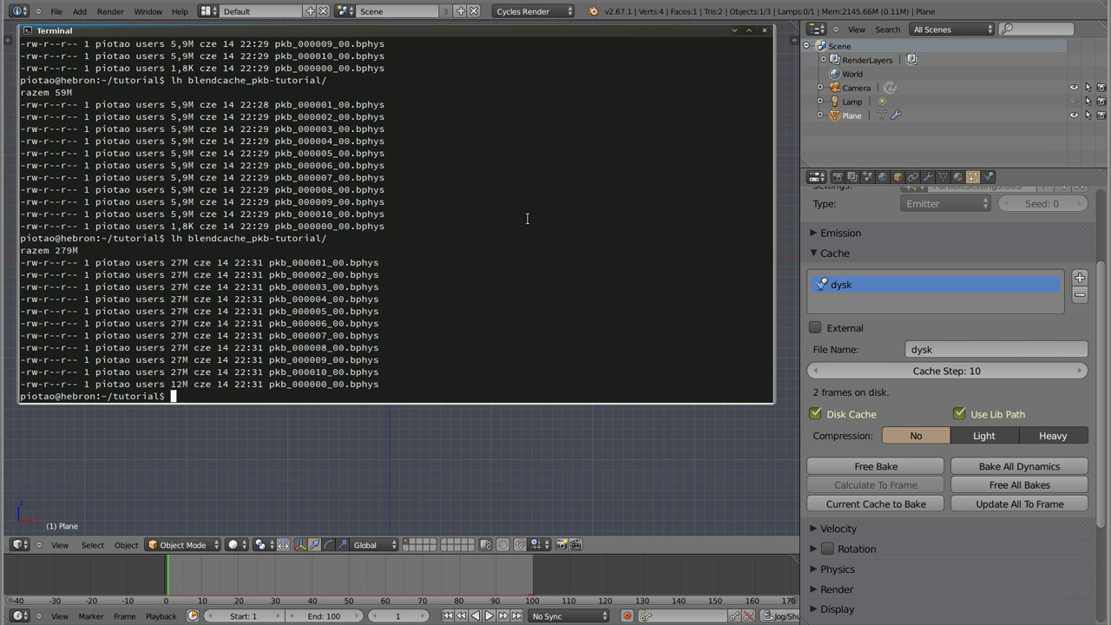
{"action": "key", "text": "Return"}
{"action": "type", "text": "l"}
{"action": "key", "text": "Return"}
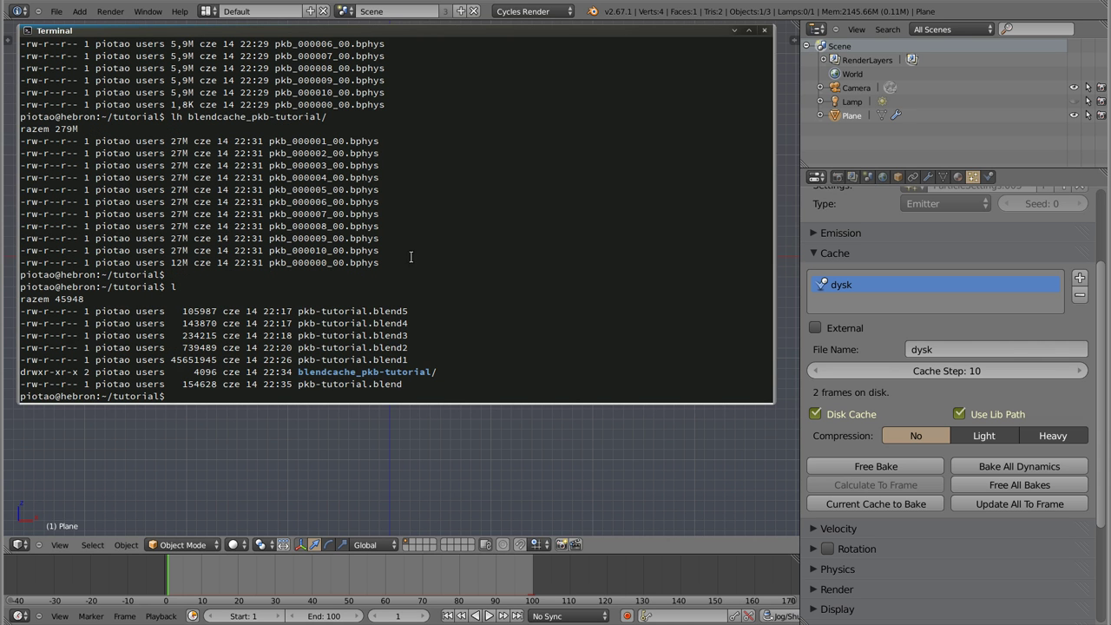
{"action": "left_click_drag", "start_coordinate": [299, 384], "coordinate": [402, 385]}
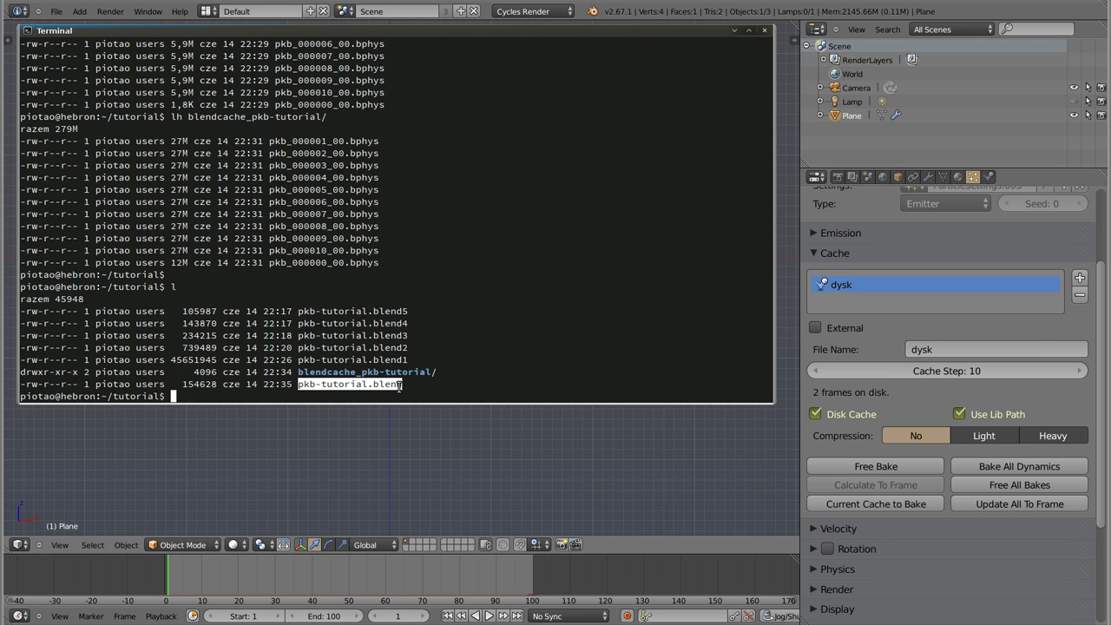
Enter blendcache_pkb-tutorial, list its cache files, and type mkdir ~/przyklad.
{"action": "type", "text": "cd ble"}
{"action": "key", "text": "Tab"}
{"action": "key", "text": "Return"}
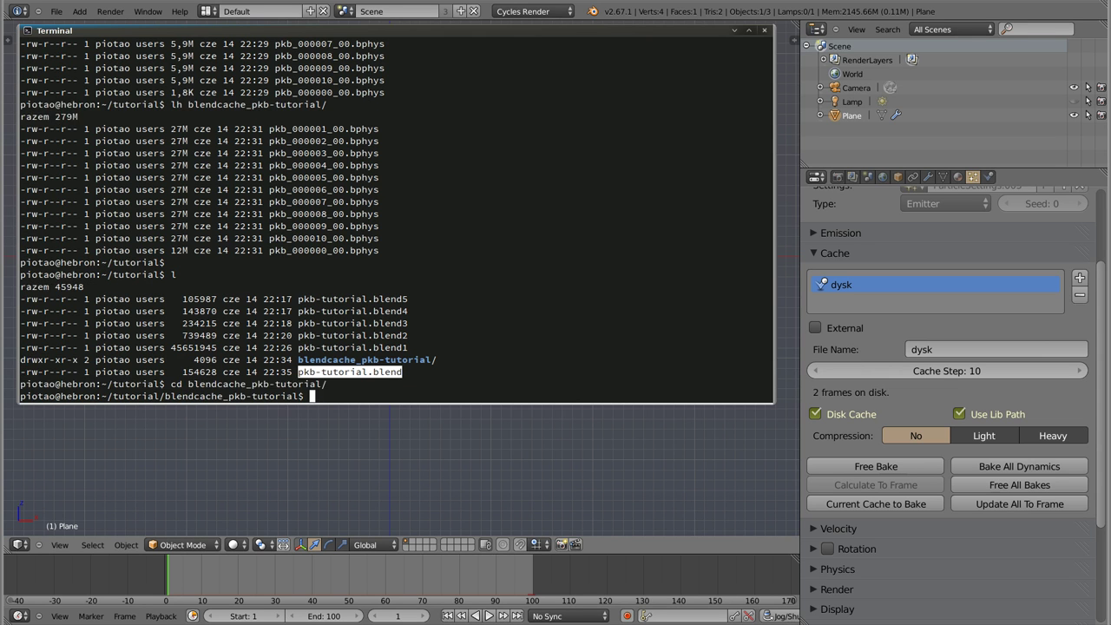
{"action": "type", "text": "l"}
{"action": "key", "text": "Return"}
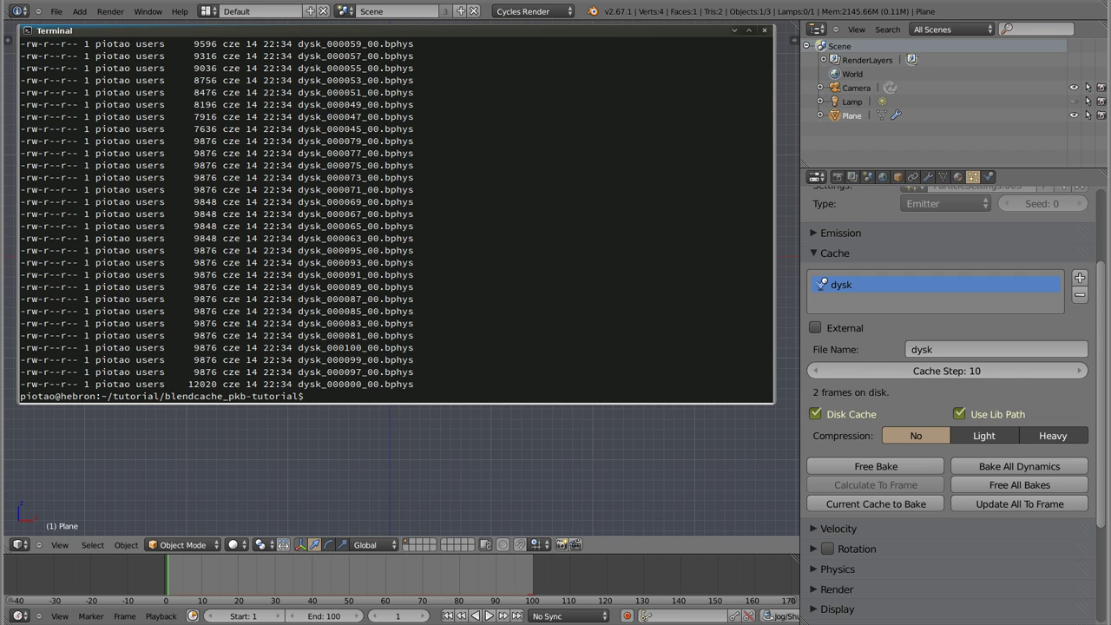
{"action": "type", "text": "ls"}
{"action": "key", "text": "Return"}
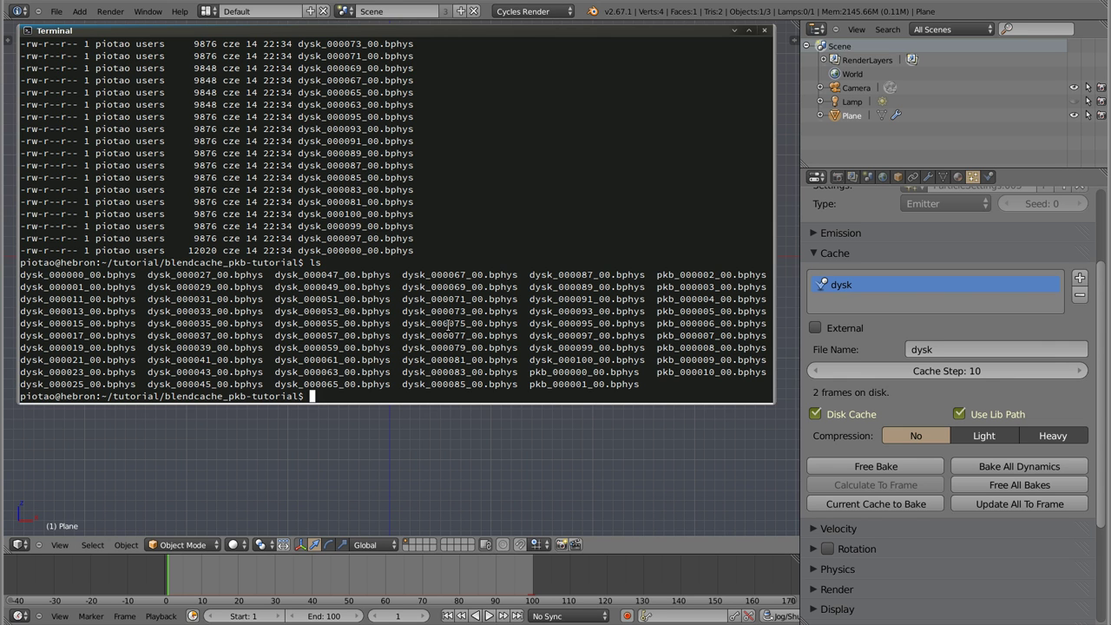
{"action": "type", "text": "mkdir ~/"}
{"action": "type", "text": "przyklad"}
Create ~/przyklad and copy the dysk* cache files into it.
{"action": "key", "text": "Return"}
{"action": "type", "text": "cp "}
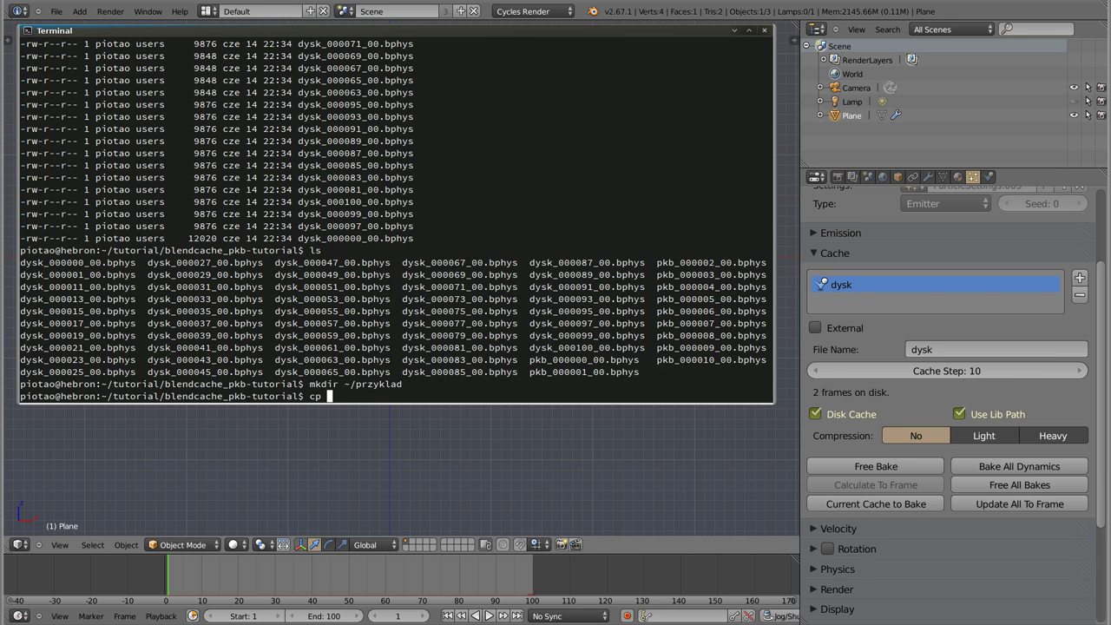
{"action": "type", "text": "dysk*"}
{"action": "type", "text": " przy"}
{"action": "key", "text": "BackSpace"}
{"action": "key", "text": "BackSpace"}
{"action": "key", "text": "BackSpace"}
{"action": "type", "text": "~/.p"}
{"action": "key", "text": "BackSpace"}
{"action": "key", "text": "BackSpace"}
{"action": "type", "text": "przyklad"}
{"action": "key", "text": "Return"}
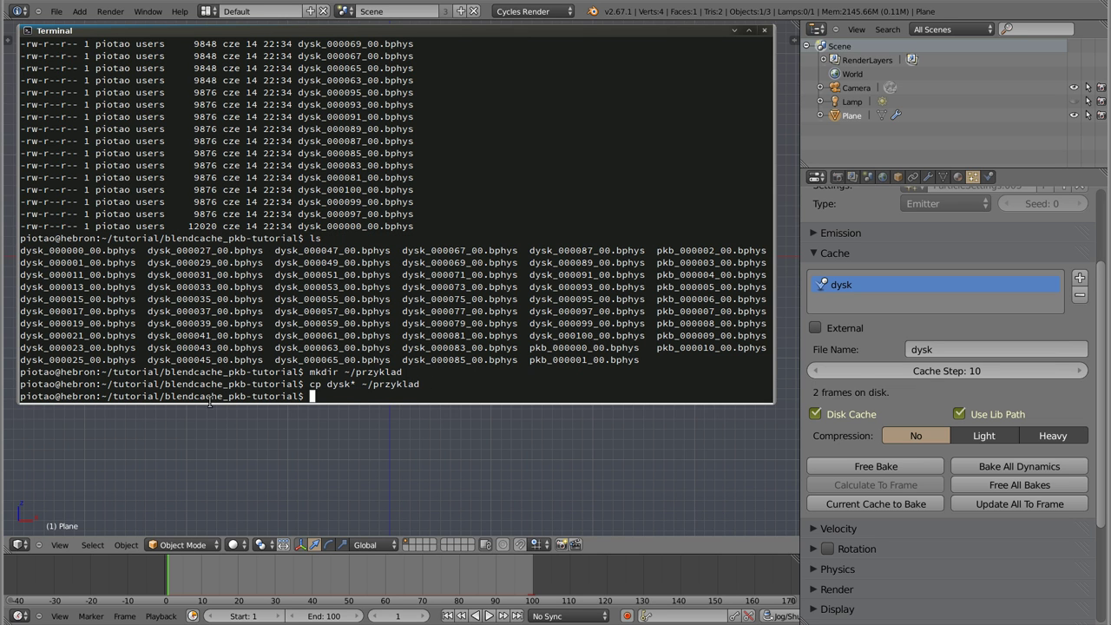
{"action": "left_click_drag", "start_coordinate": [165, 395], "coordinate": [300, 396]}
Go into ~/przyklad, list the copied files, and make a blendcache_pkb-tutorial subfolder.
{"action": "type", "text": "cd ~/przyklad"}
{"action": "key", "text": "Return"}
{"action": "type", "text": "ll"}
{"action": "key", "text": "Return"}
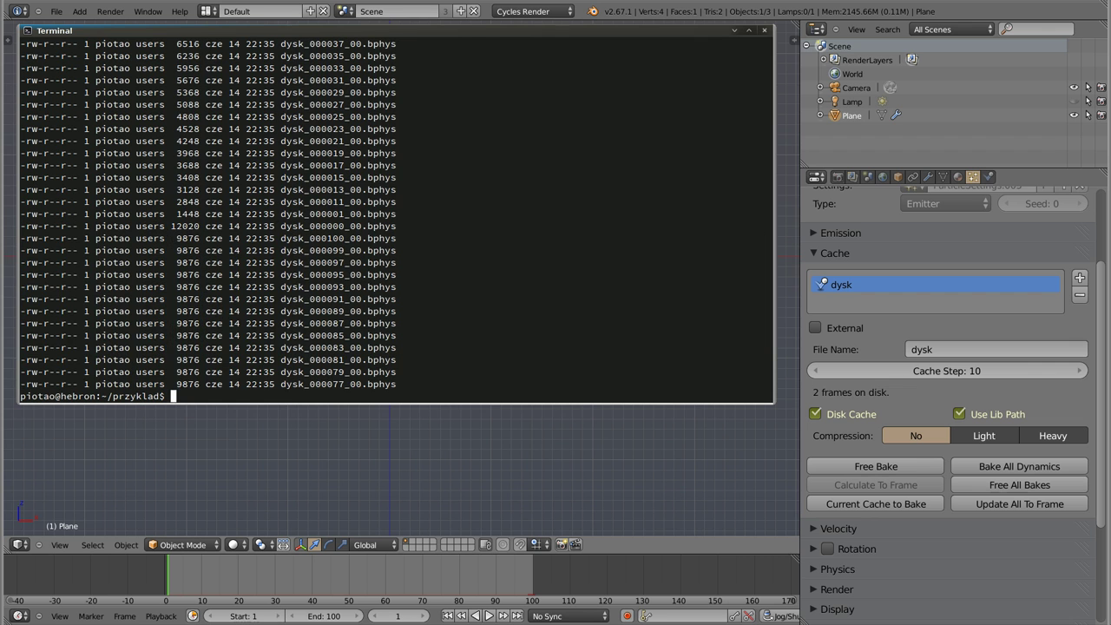
{"action": "type", "text": "mkdir blendcache_pkb-tutorial"}
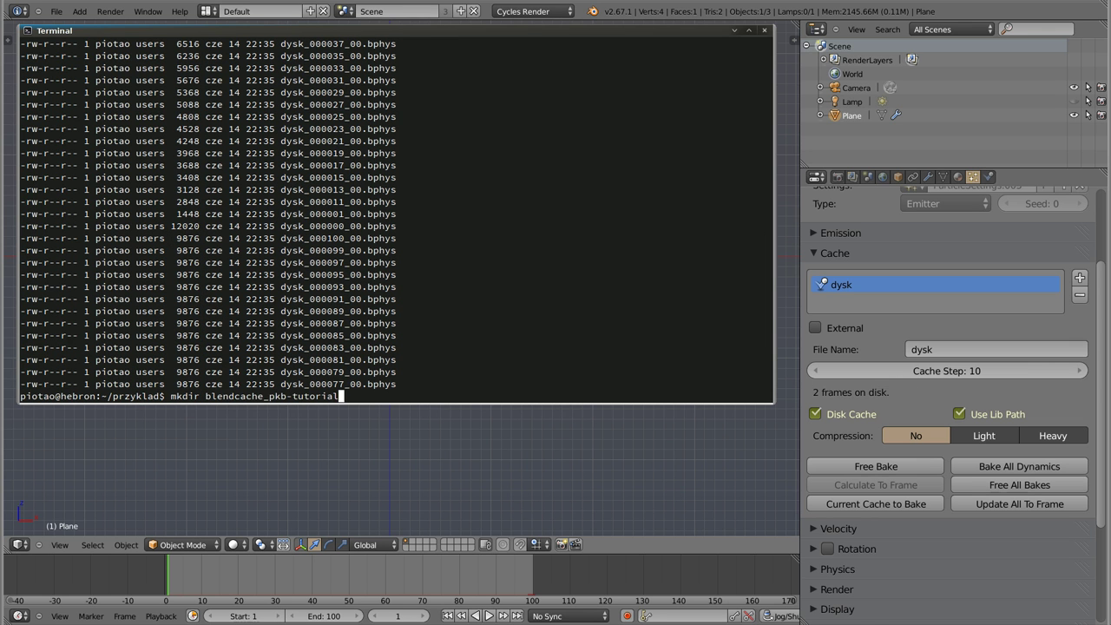
{"action": "key", "text": "Return"}
Move the *bphys files into blendcache_pkb-tutorial and list its contents.
{"action": "type", "text": "mv *bphys blendcache_pkb-tutorial/"}
{"action": "key", "text": "Tab"}
{"action": "key", "text": "Return"}
{"action": "type", "text": "l"}
{"action": "key", "text": "Return"}
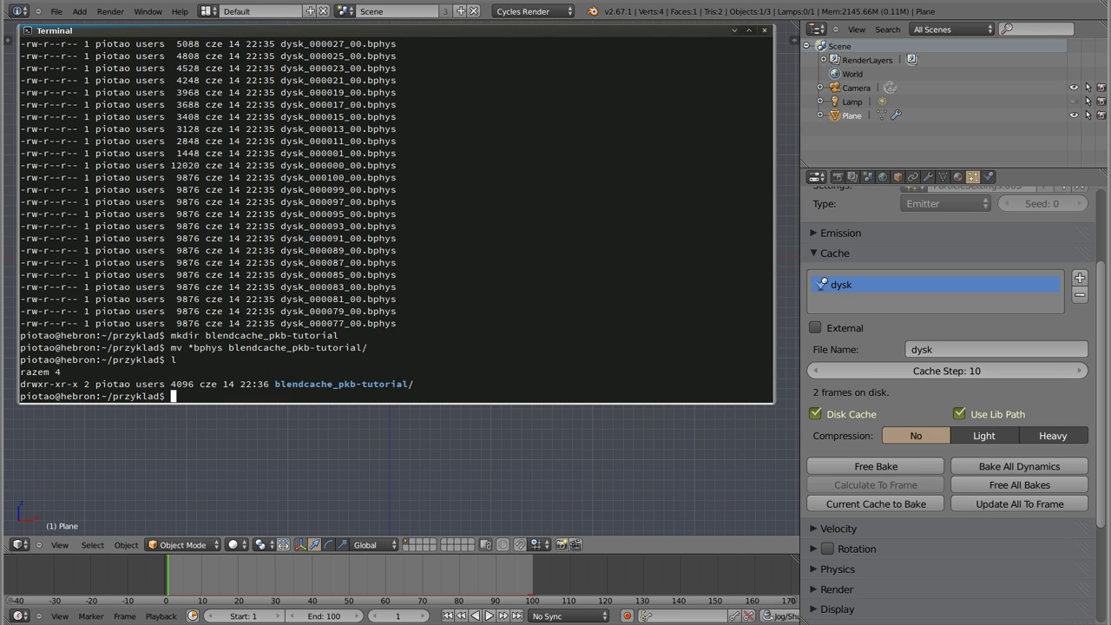
{"action": "type", "text": "ls ble"}
{"action": "key", "text": "Tab"}
{"action": "key", "text": "Return"}
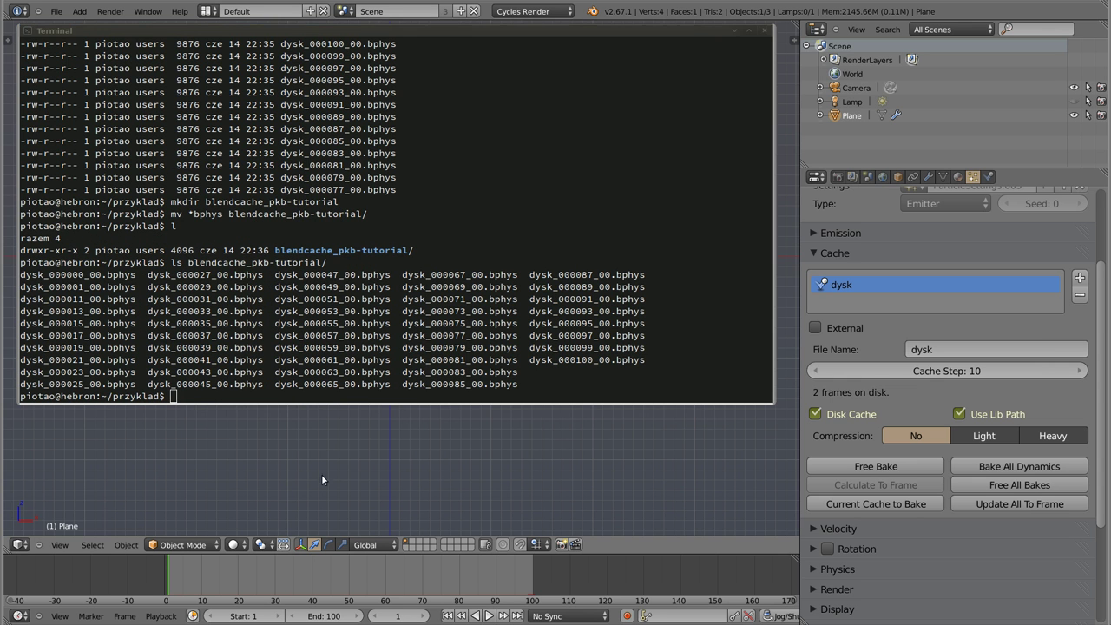
Reload the start-up scene in Blender and delete the default Text object.
{"action": "left_click", "coordinate": [408, 425]}
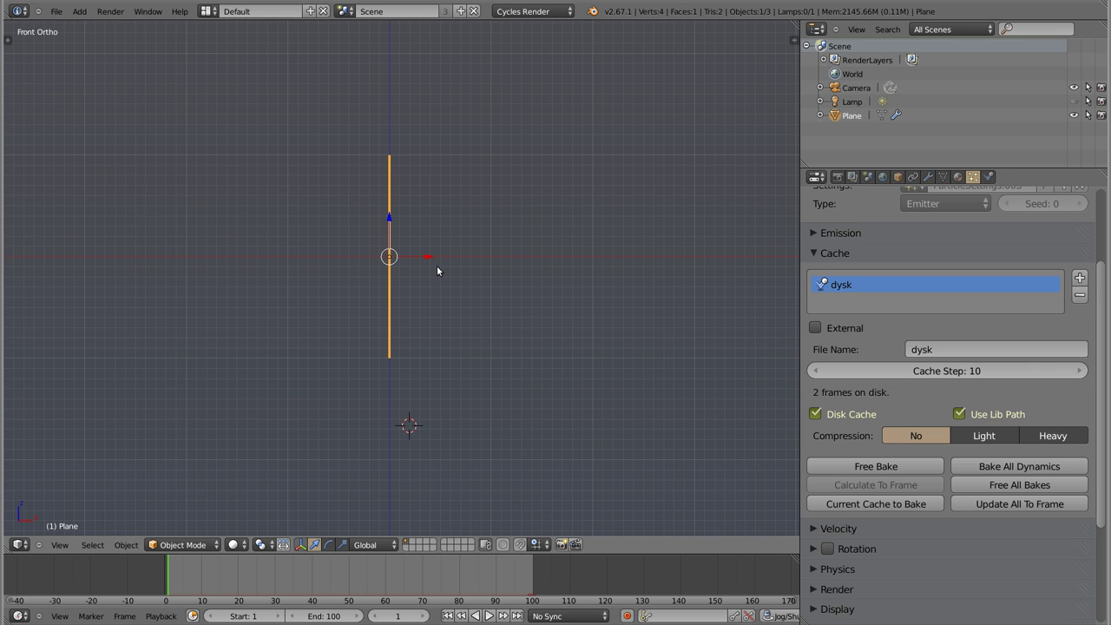
{"action": "key", "text": "ctrl+n"}
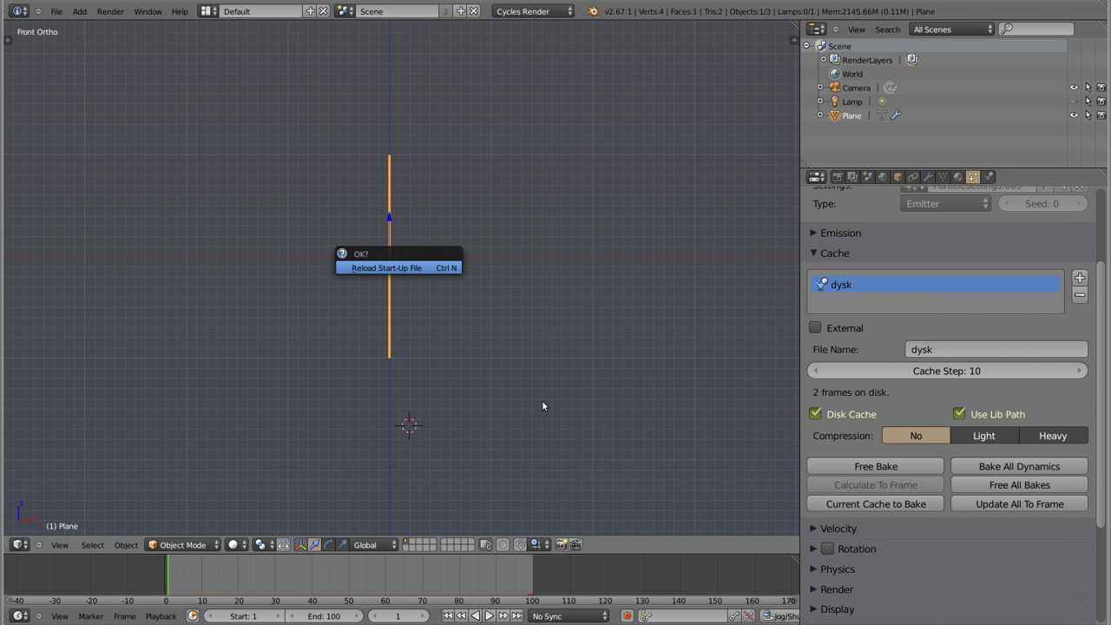
{"action": "key", "text": "Return"}
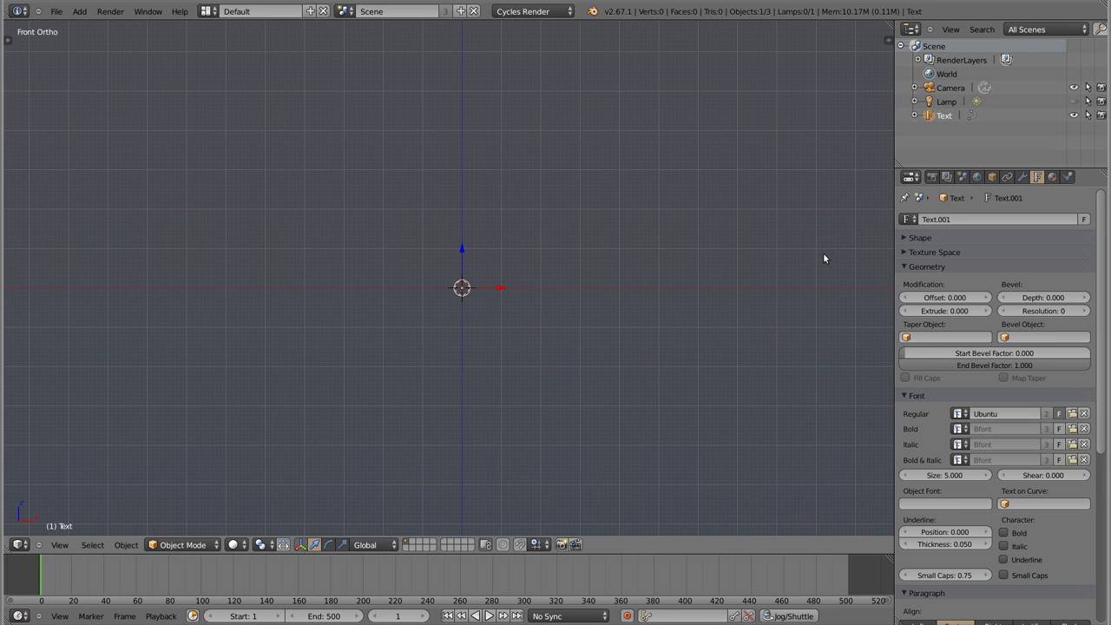
{"action": "key", "text": "x"}
{"action": "left_click", "coordinate": [461, 288]}
Add a plane rotated upright 90° and show its particle settings.
{"action": "key", "text": "shift+a"}
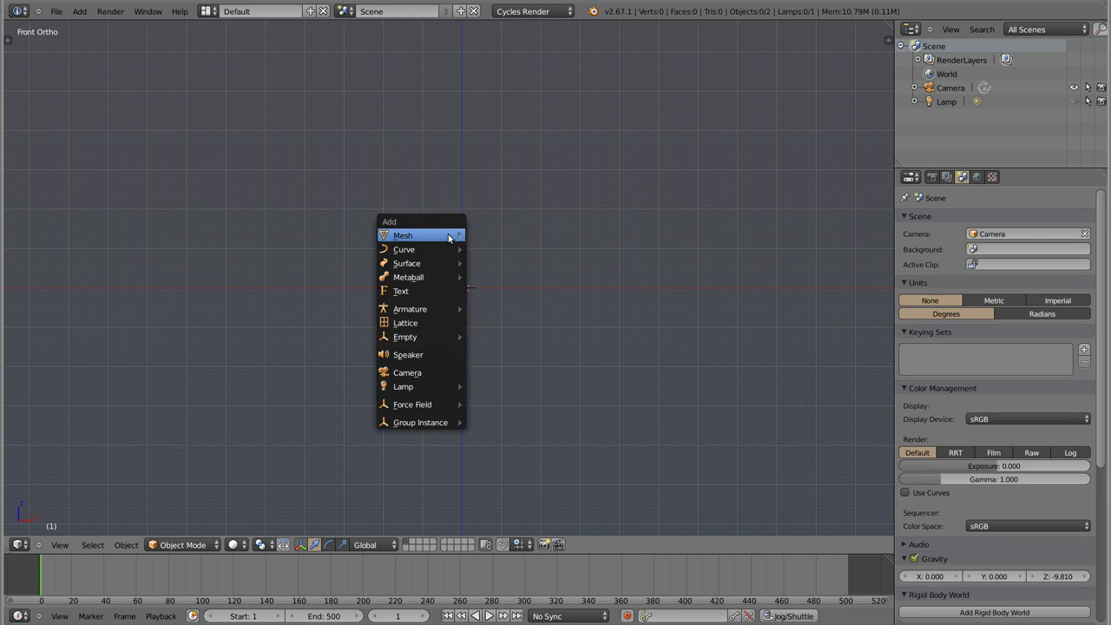
{"action": "left_click", "coordinate": [492, 237]}
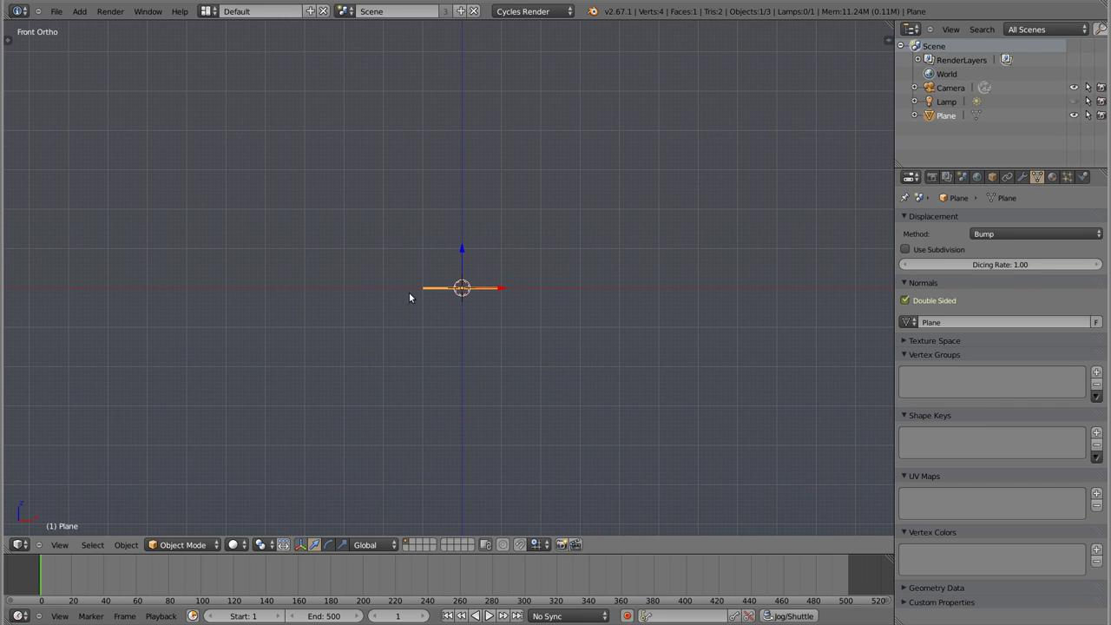
{"action": "key", "text": "r"}
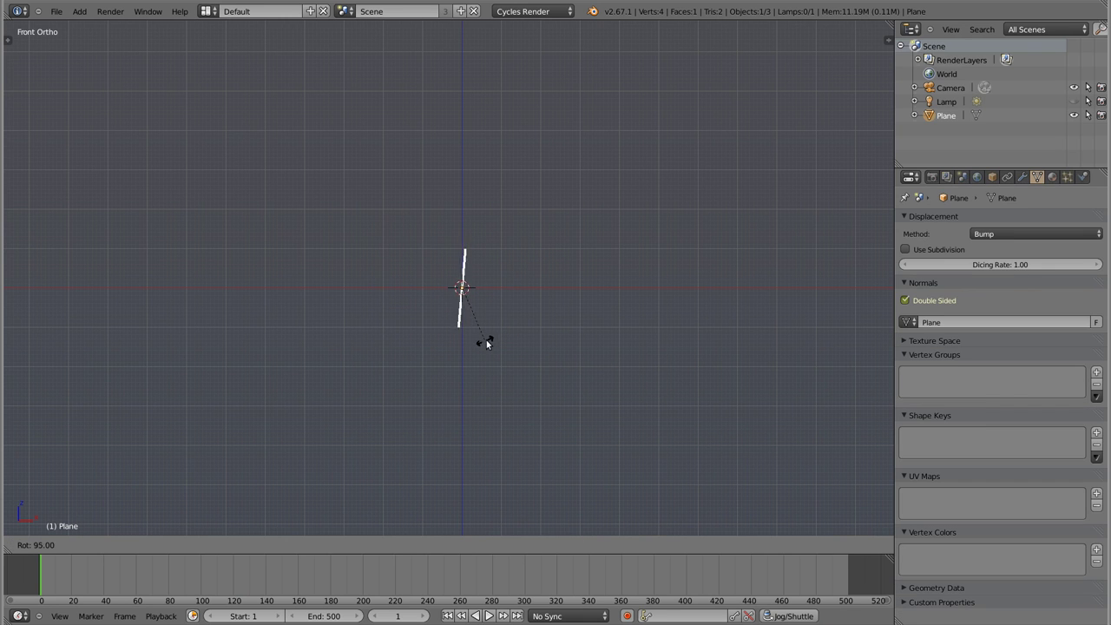
{"action": "left_click", "coordinate": [487, 338]}
{"action": "scroll", "coordinate": [482, 303], "scroll_direction": "up", "scroll_amount": 2}
{"action": "scroll", "coordinate": [468, 295], "scroll_direction": "up", "scroll_amount": 4}
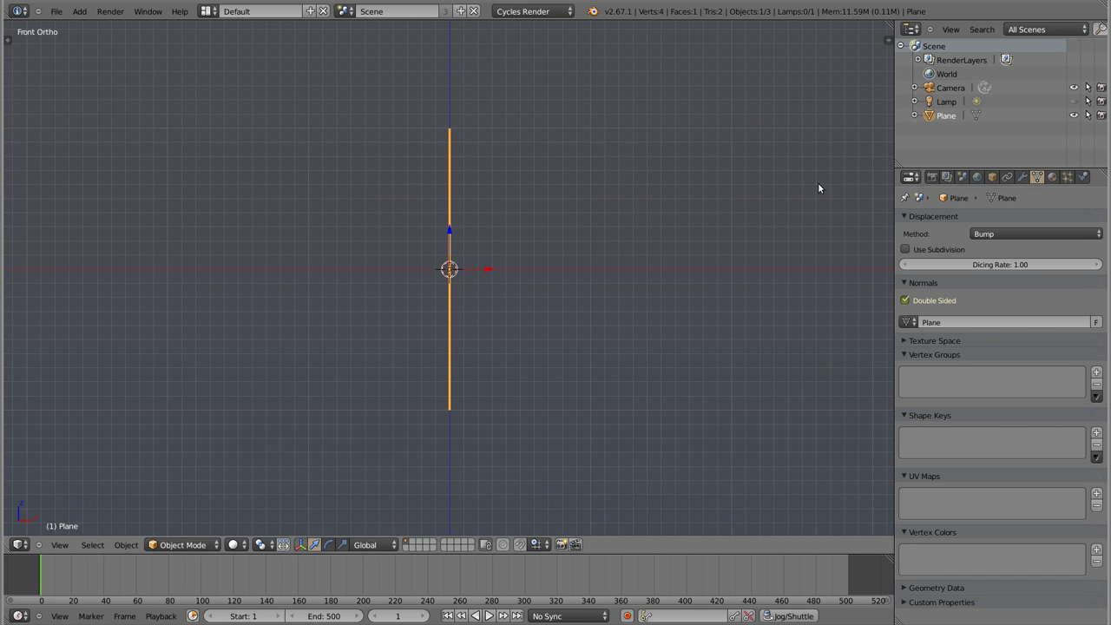
{"action": "left_click", "coordinate": [1068, 177]}
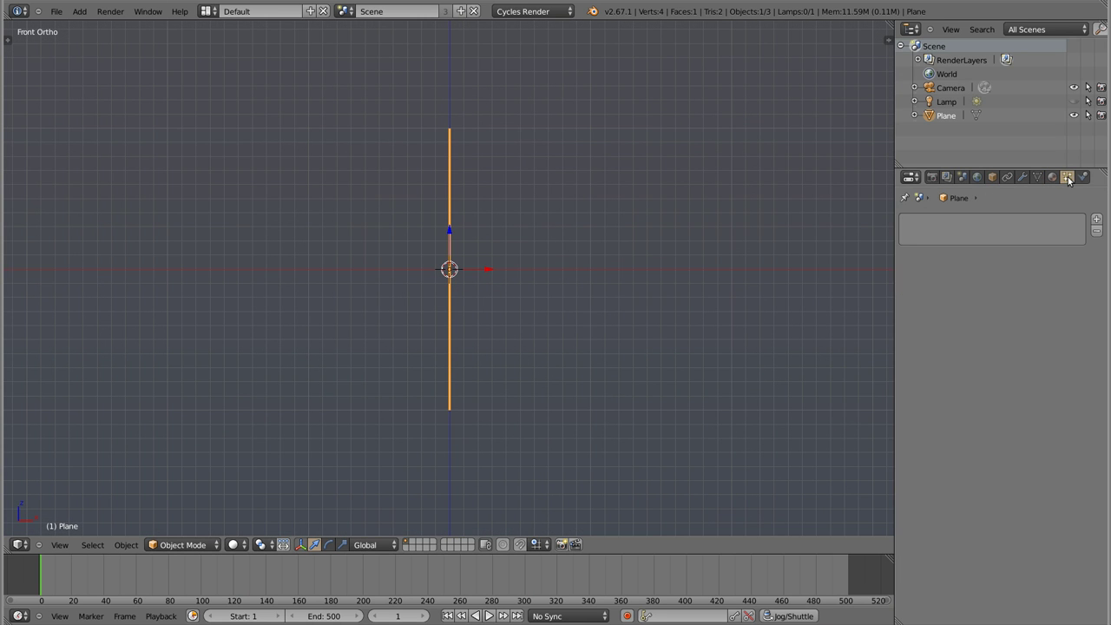
Add a particle system to the plane and collapse its particle panels.
{"action": "left_click", "coordinate": [1097, 220]}
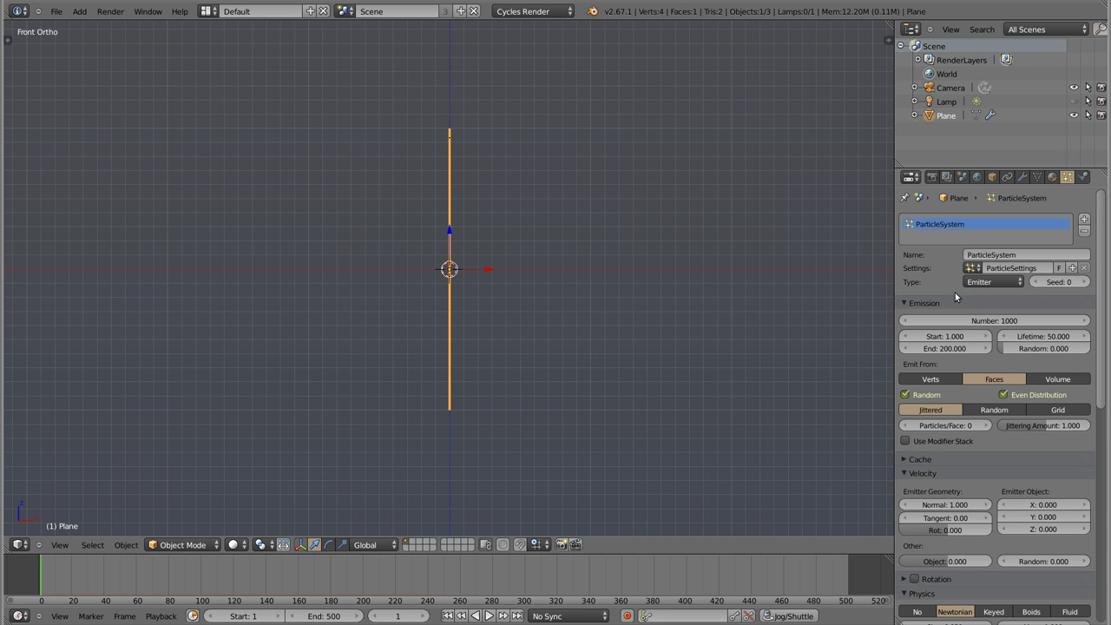
{"action": "middle_click_drag", "start_coordinate": [955, 293], "coordinate": [963, 313], "text": "ctrl"}
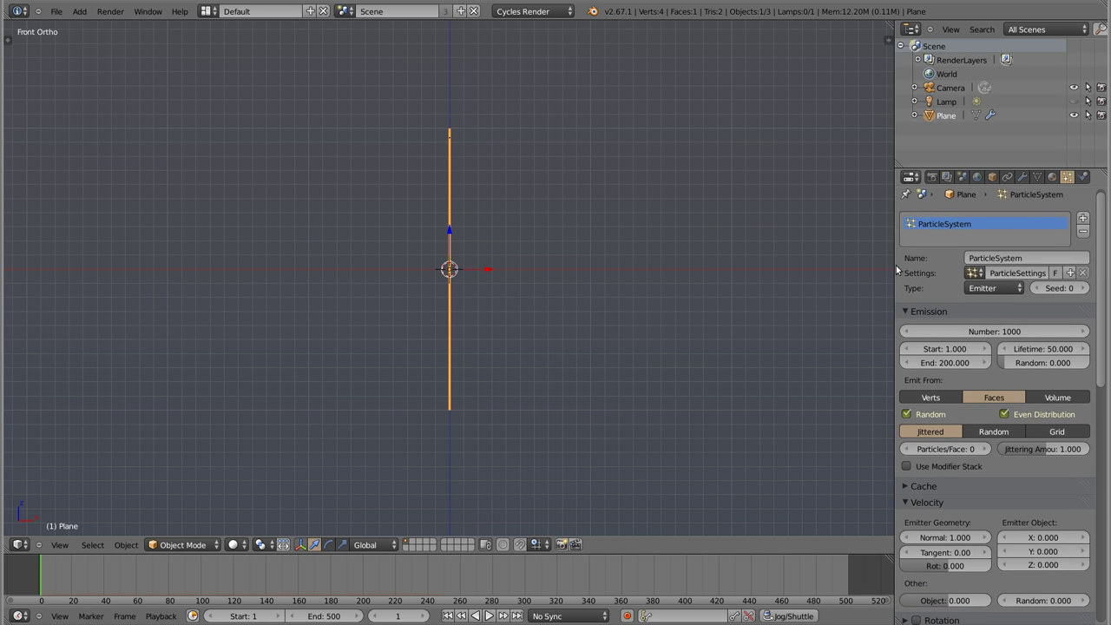
{"action": "left_click_drag", "start_coordinate": [896, 266], "coordinate": [856, 267]}
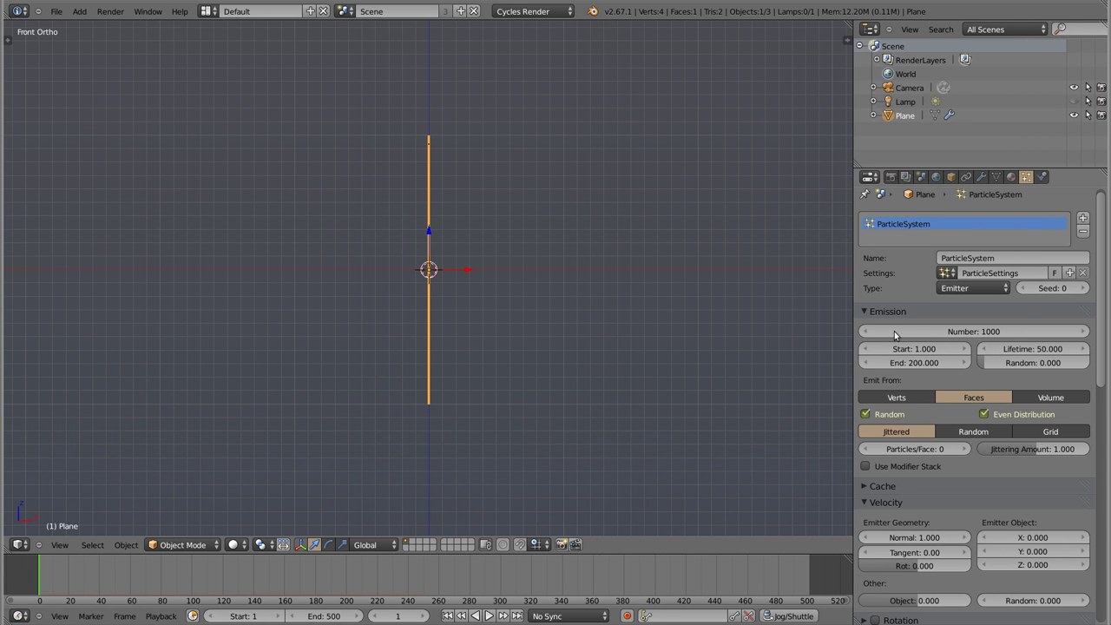
{"action": "left_click", "coordinate": [894, 310]}
{"action": "left_click", "coordinate": [938, 348]}
{"action": "left_click_drag", "start_coordinate": [927, 376], "coordinate": [943, 565]}
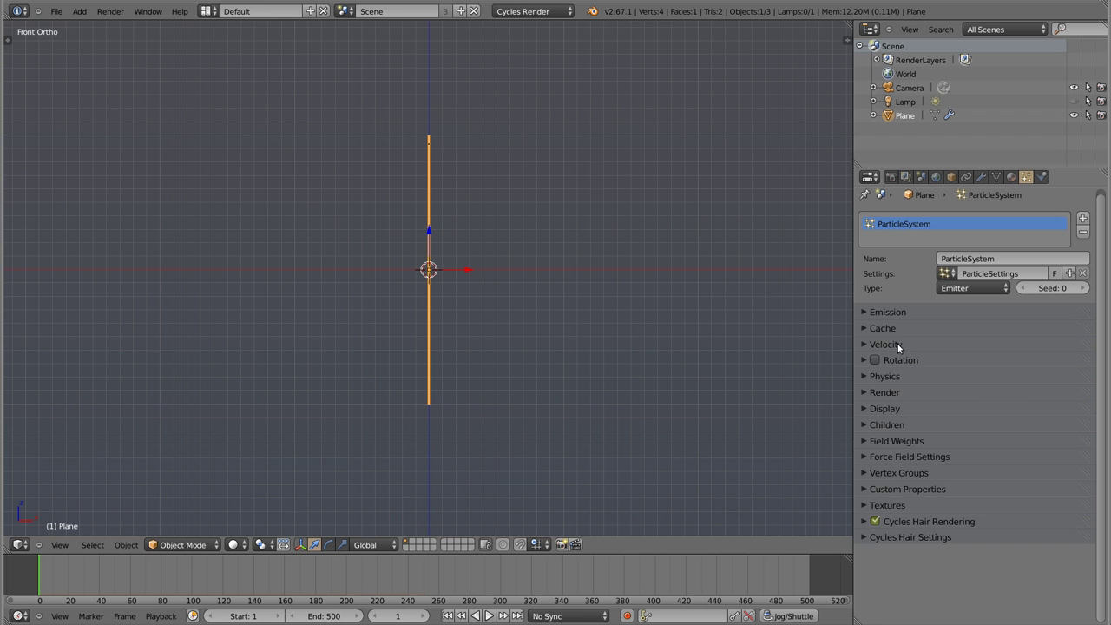
Expand the Cache settings and switch the cache to External.
{"action": "left_click", "coordinate": [867, 329]}
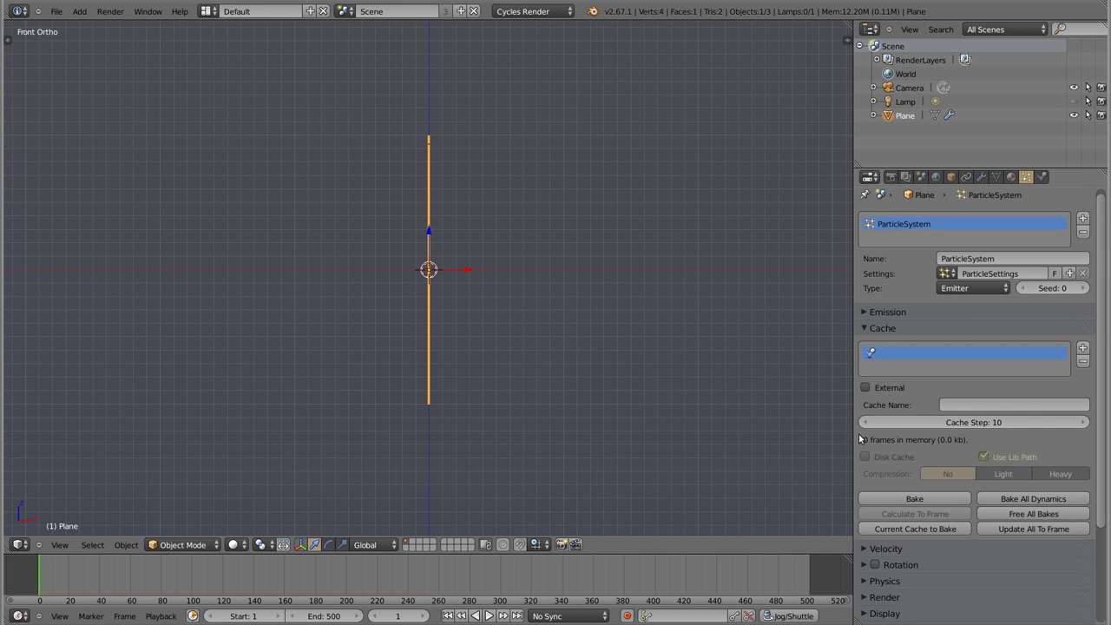
{"action": "left_click", "coordinate": [866, 388]}
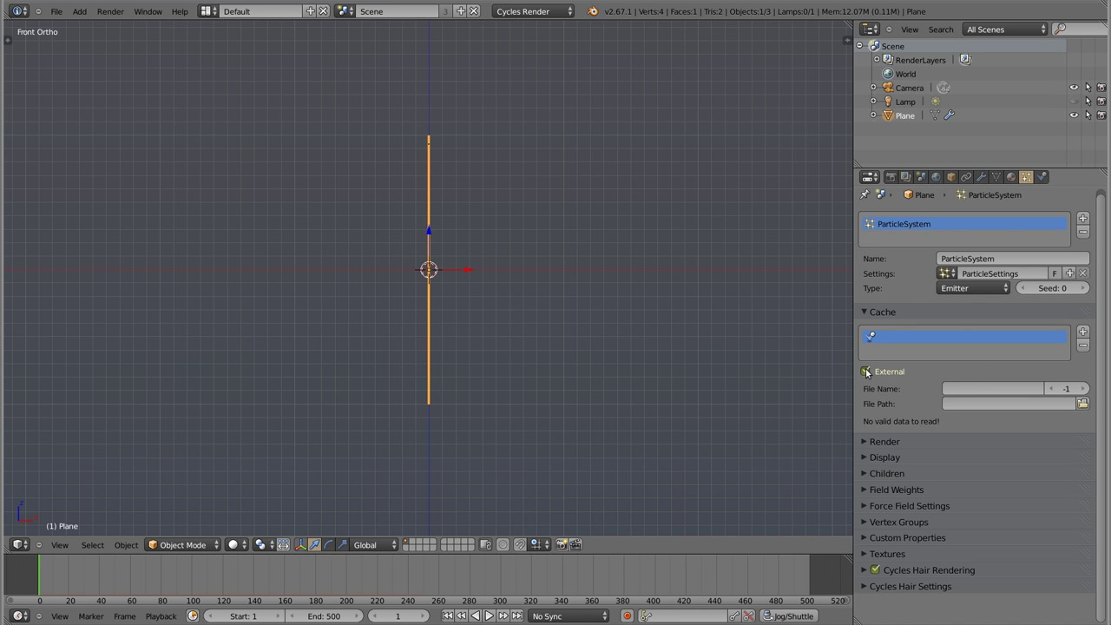
{"action": "left_click", "coordinate": [866, 372]}
{"action": "left_click", "coordinate": [872, 312]}
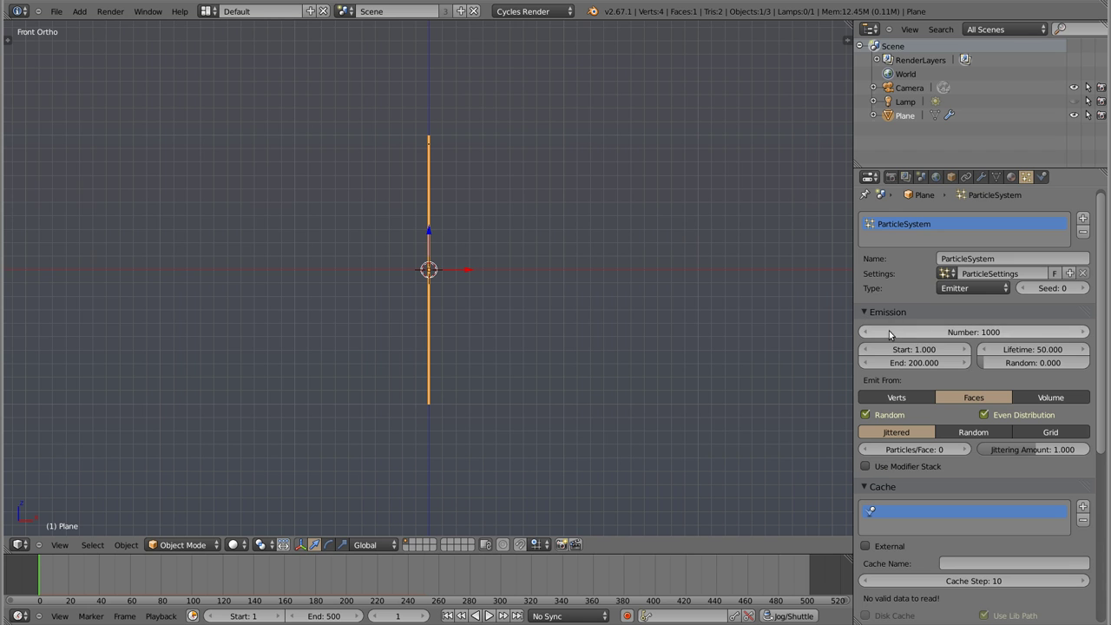
{"action": "left_click", "coordinate": [865, 546]}
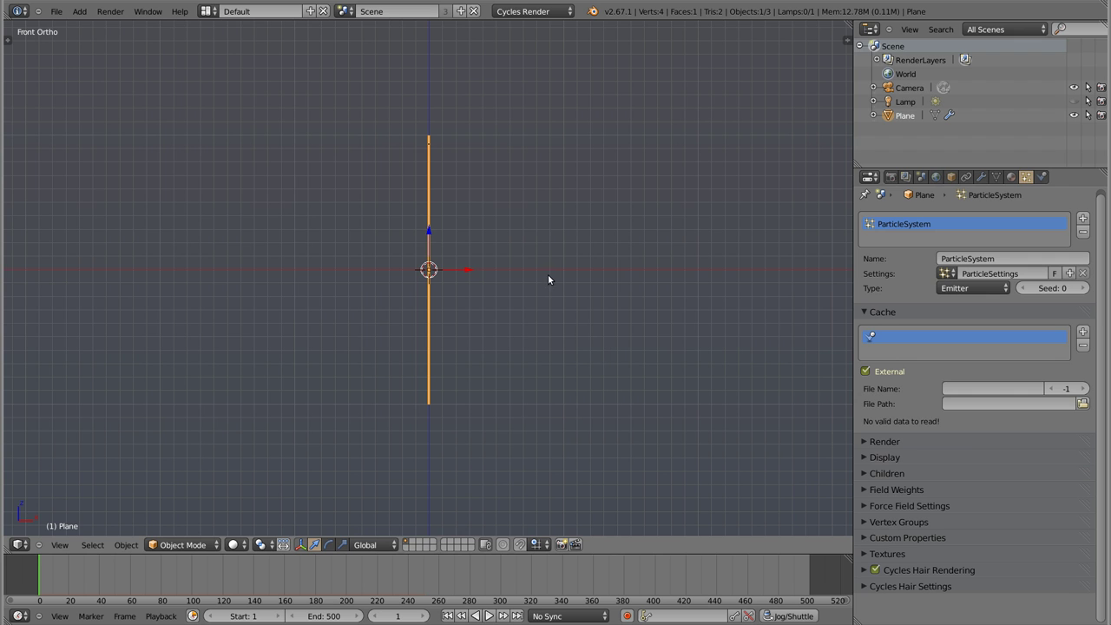
{"action": "middle_click_drag", "start_coordinate": [873, 406], "coordinate": [938, 411], "text": "ctrl"}
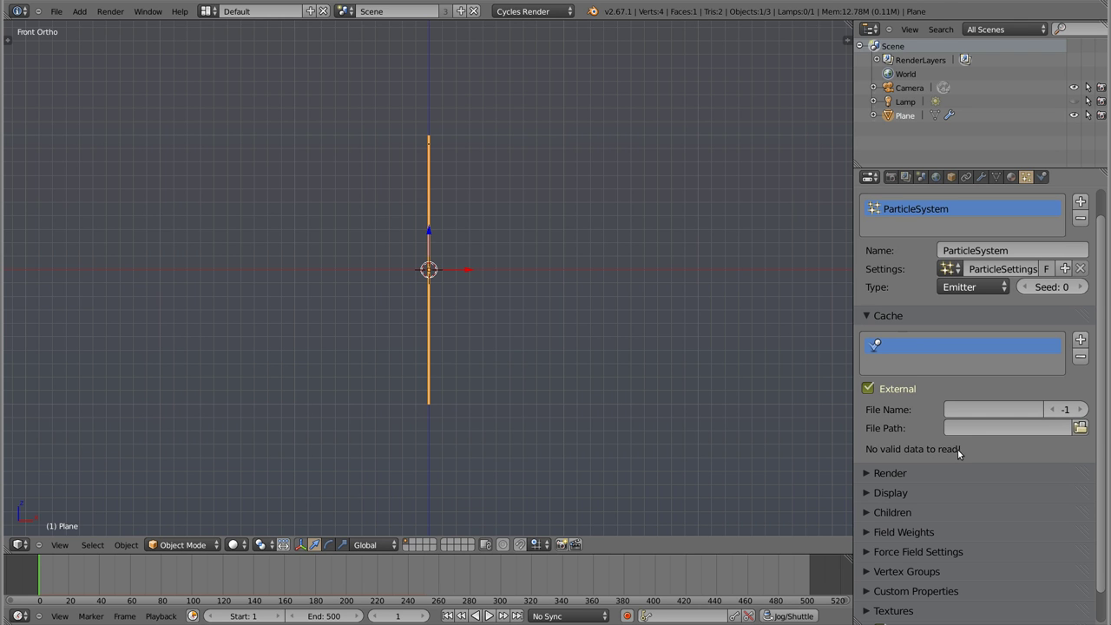
Set the external cache File Path to przyklad/blendcache_pkb-tutorial.
{"action": "left_click", "coordinate": [1080, 428]}
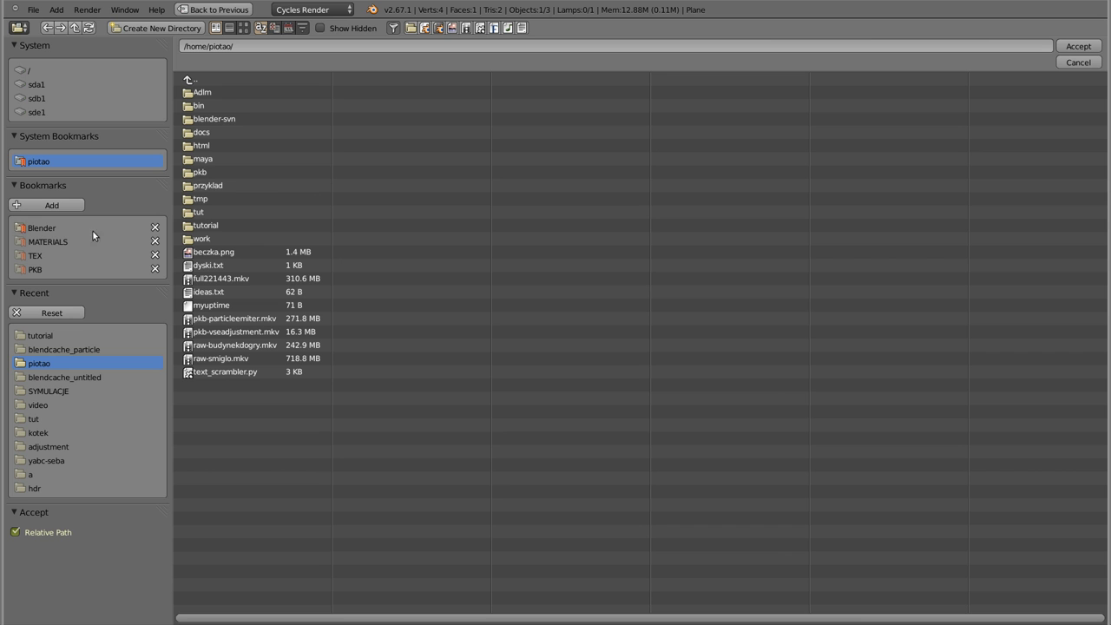
{"action": "left_click", "coordinate": [214, 185]}
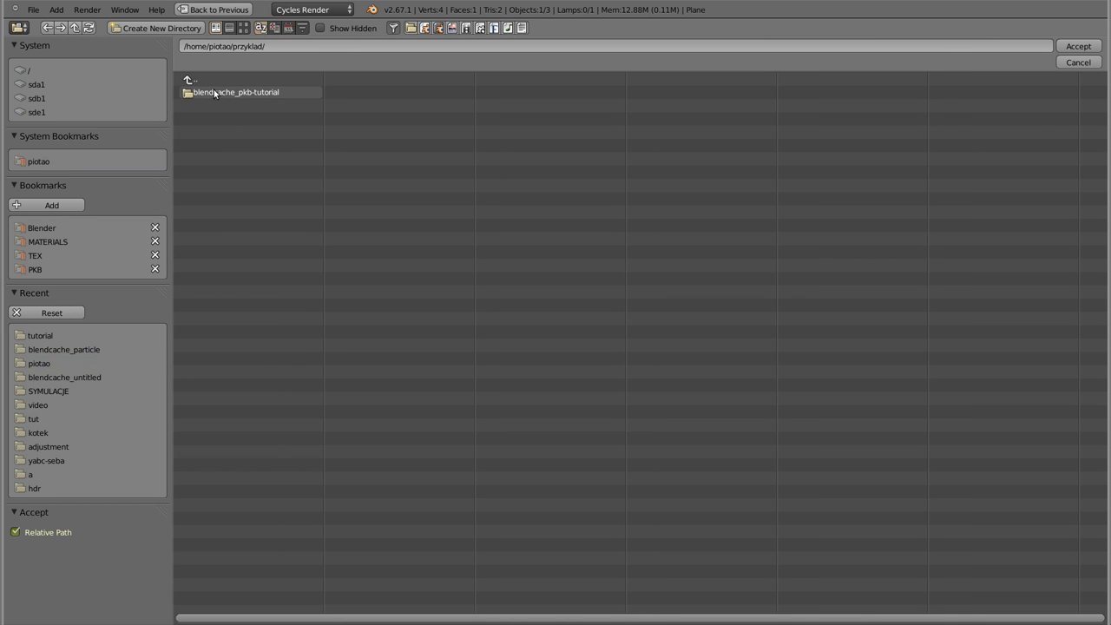
{"action": "left_click", "coordinate": [246, 92]}
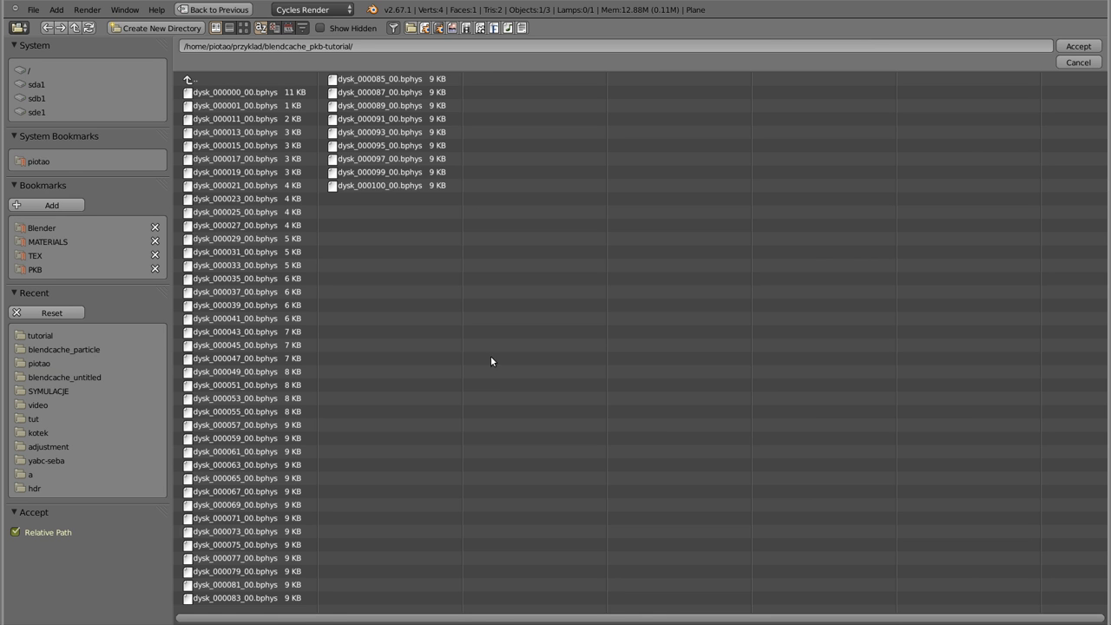
{"action": "left_click", "coordinate": [1079, 49]}
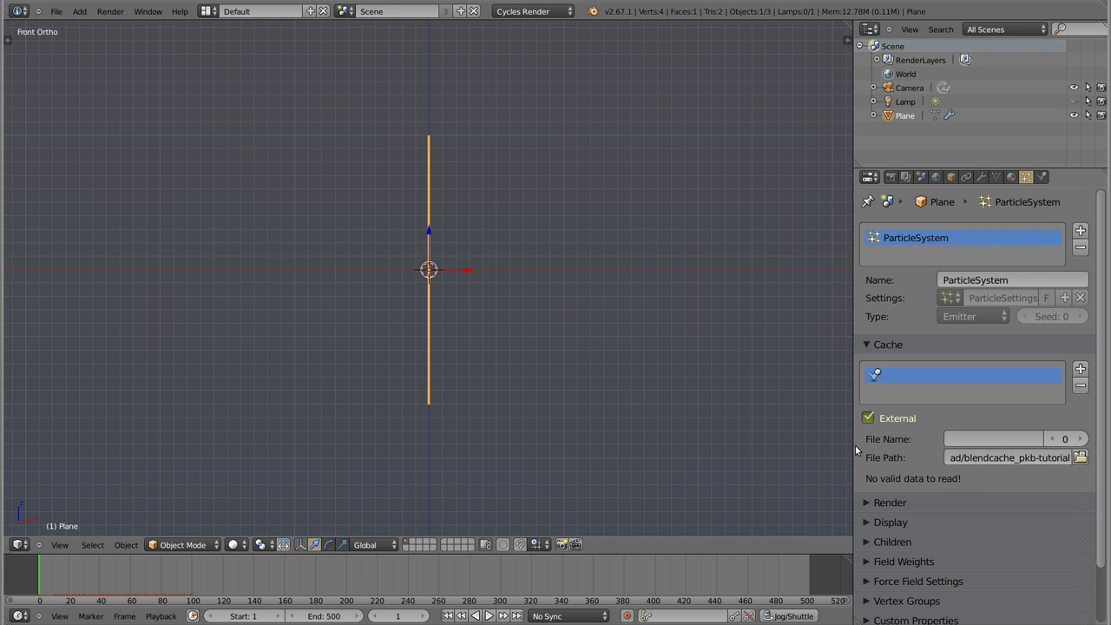
{"action": "left_click_drag", "start_coordinate": [854, 451], "coordinate": [751, 440]}
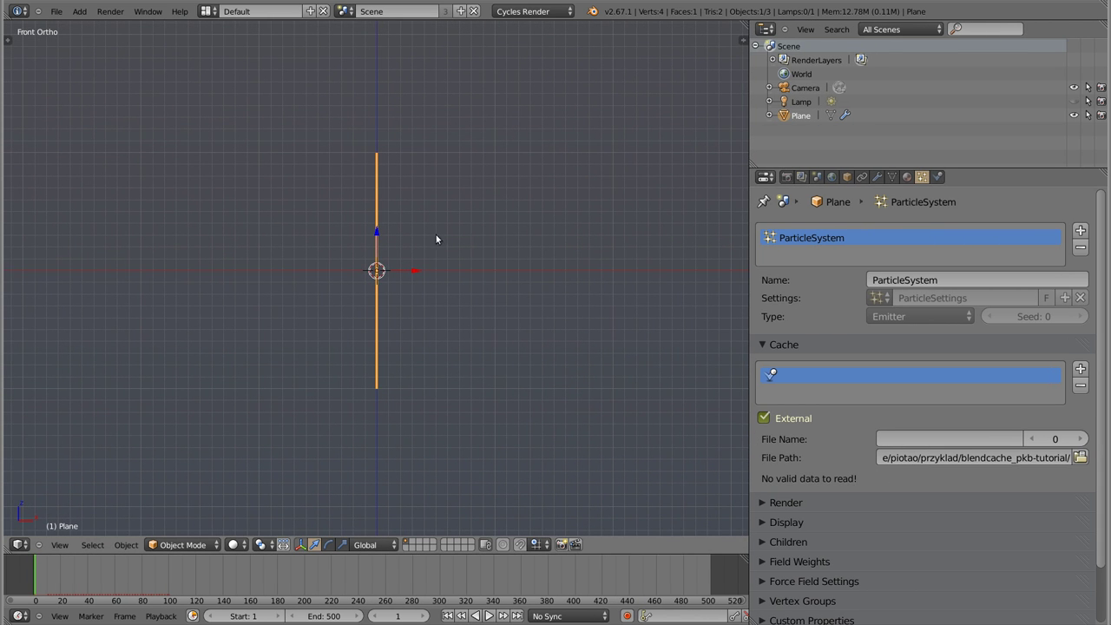
Set the cache File Name to dysk, copied from the terminal listing, with index 0.
{"action": "key", "text": "alt+Tab"}
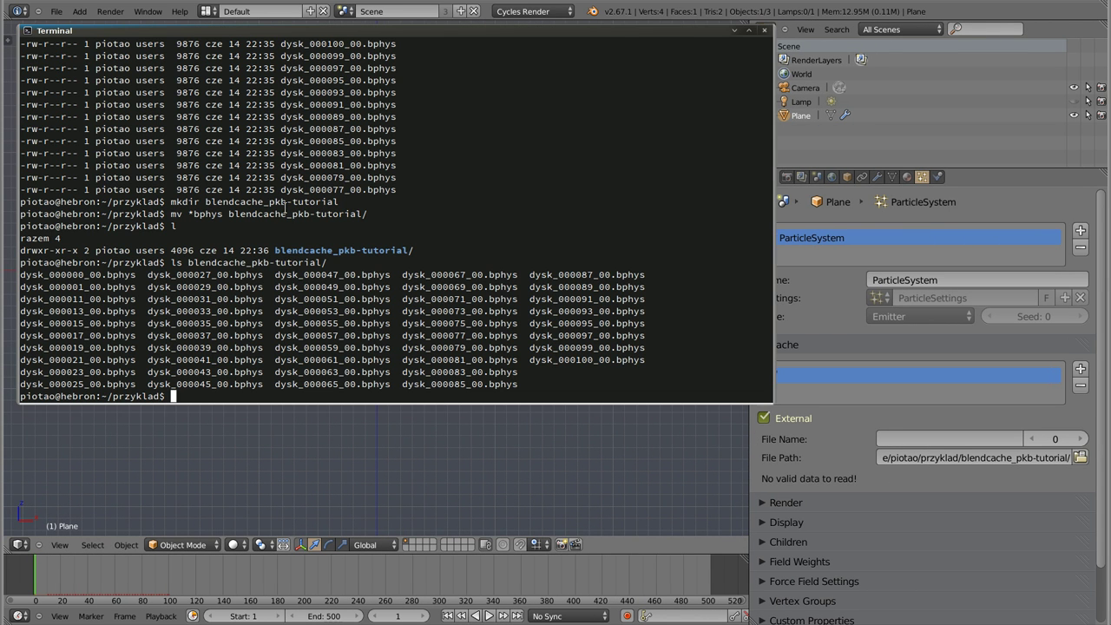
{"action": "left_click_drag", "start_coordinate": [275, 274], "coordinate": [298, 274]}
{"action": "left_click", "coordinate": [901, 438]}
{"action": "type", "text": "dysk"}
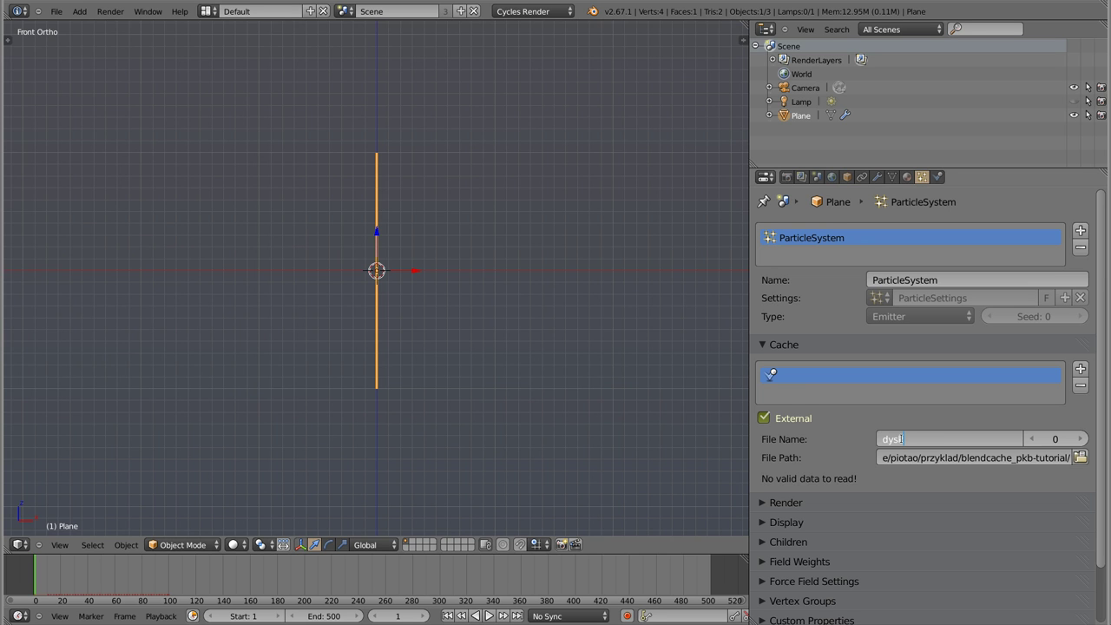
{"action": "key", "text": "Return"}
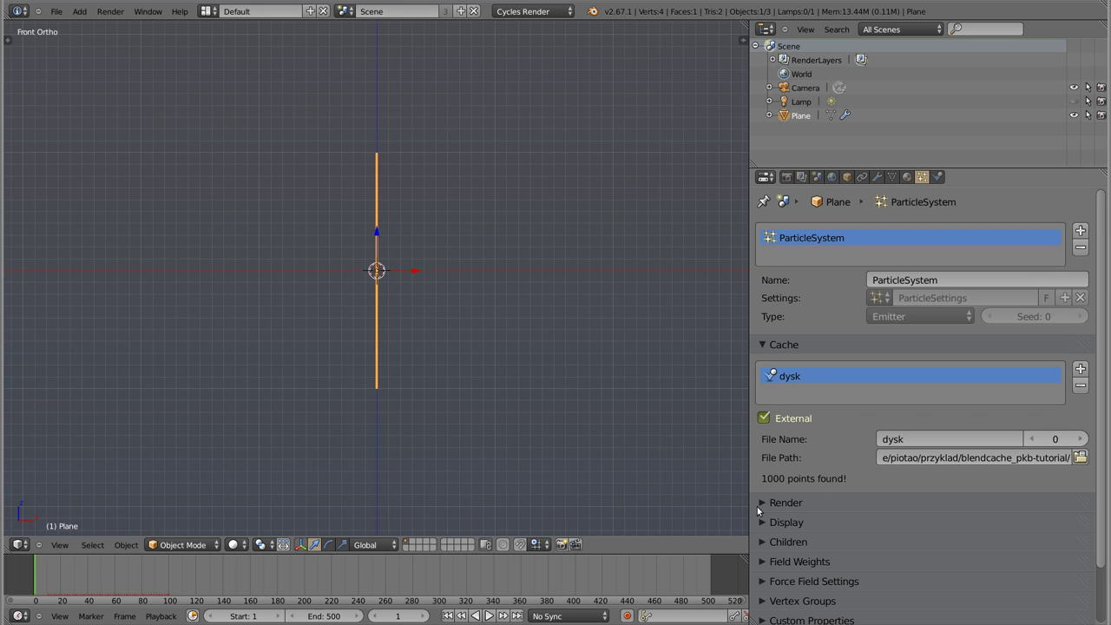
{"action": "left_click", "coordinate": [1055, 442]}
{"action": "type", "text": "1"}
{"action": "key", "text": "Return"}
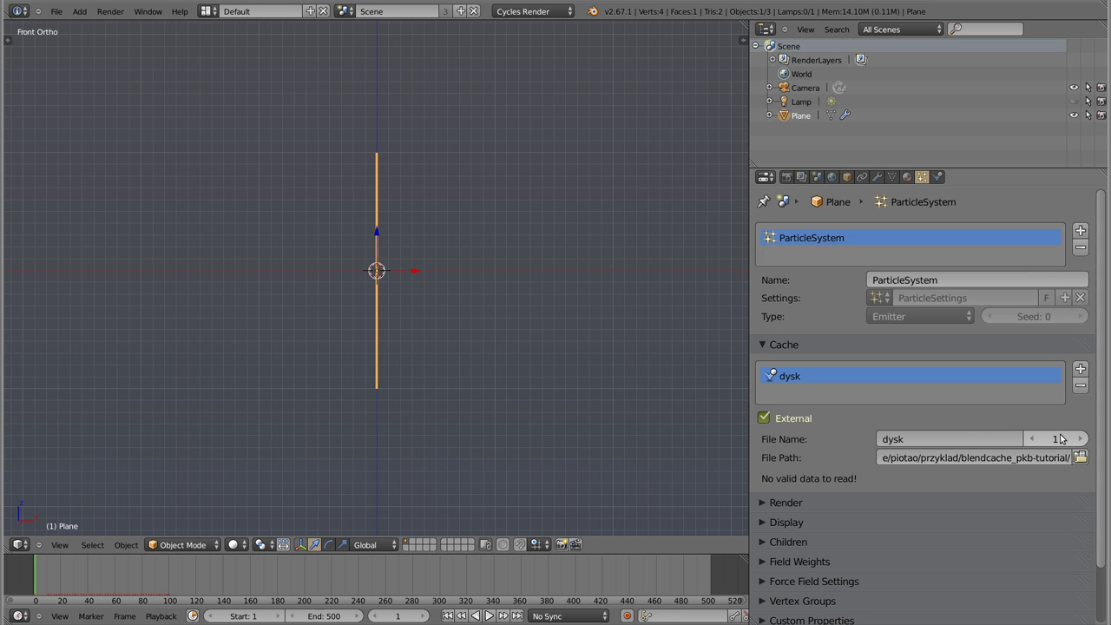
{"action": "left_click", "coordinate": [1032, 442]}
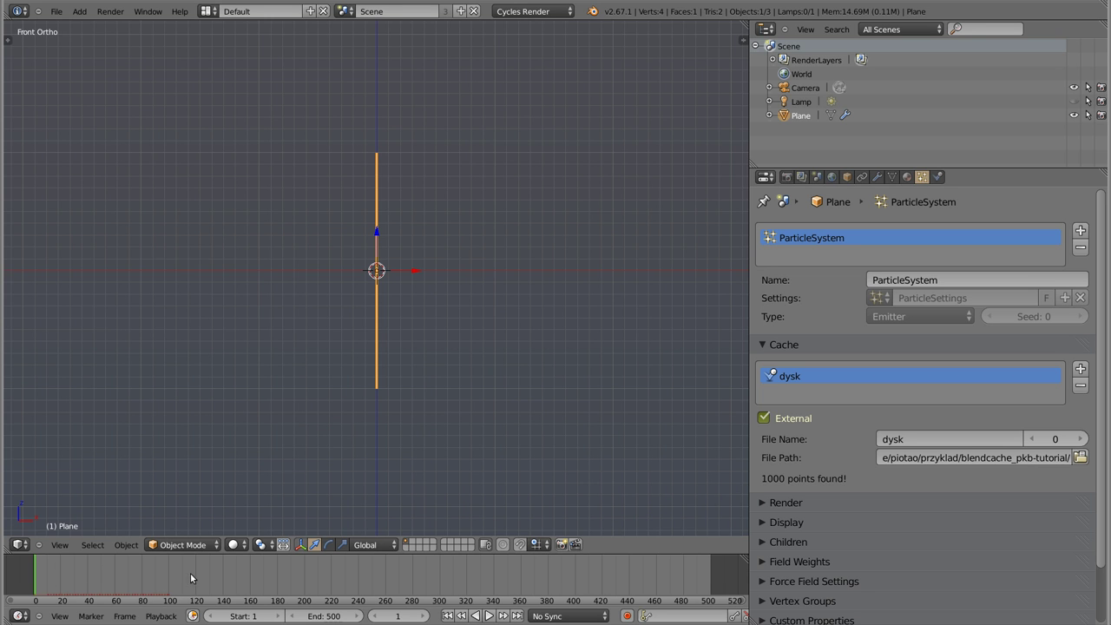
Preview the cached particles, then lay the plane flat and move it left of centre along X.
{"action": "key", "text": "alt+a"}
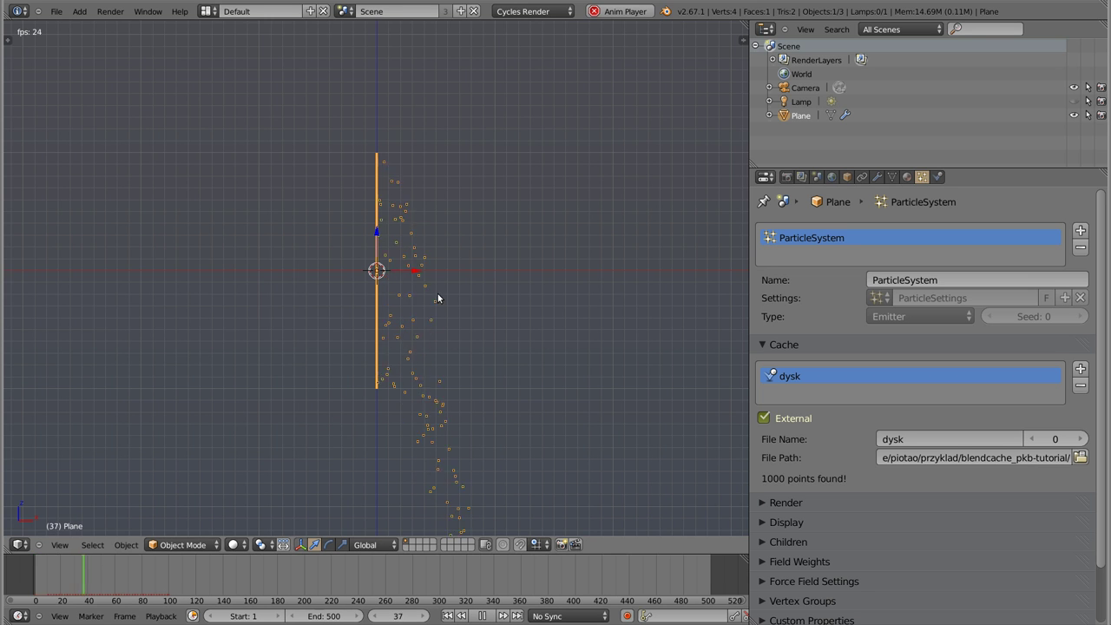
{"action": "key", "text": "Escape"}
{"action": "key", "text": "r"}
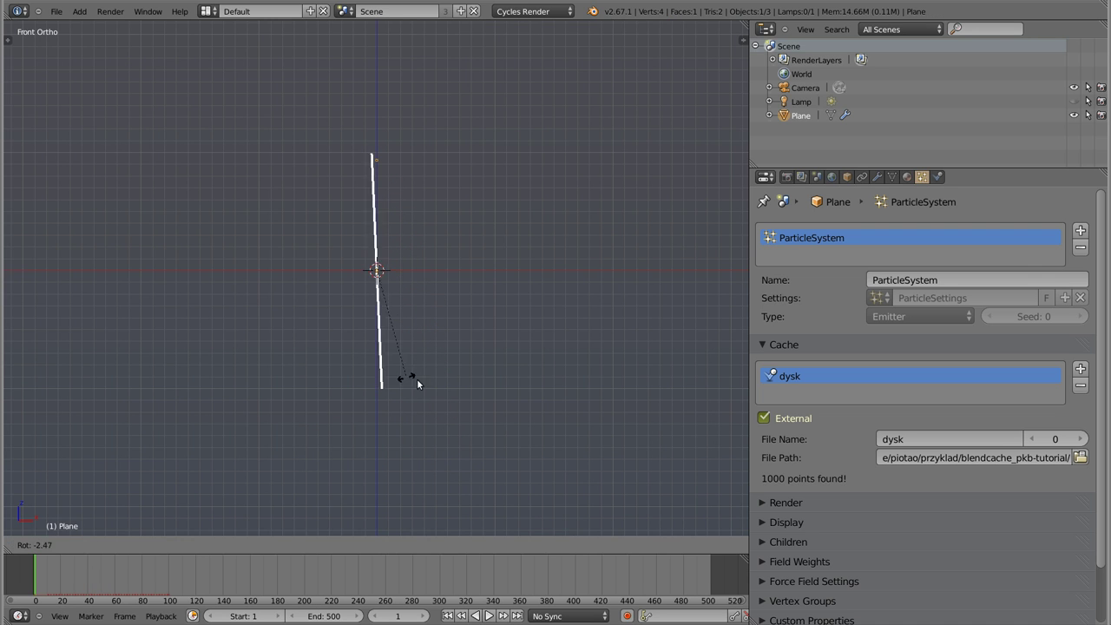
{"action": "left_click", "coordinate": [526, 233]}
{"action": "key", "text": "g"}
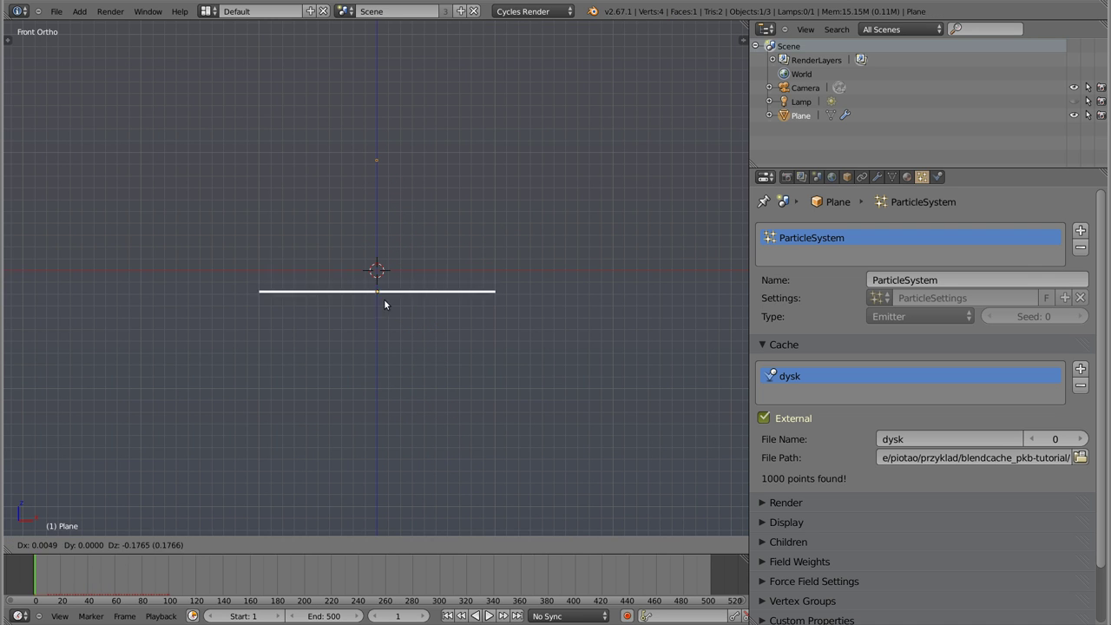
{"action": "left_click", "coordinate": [169, 260]}
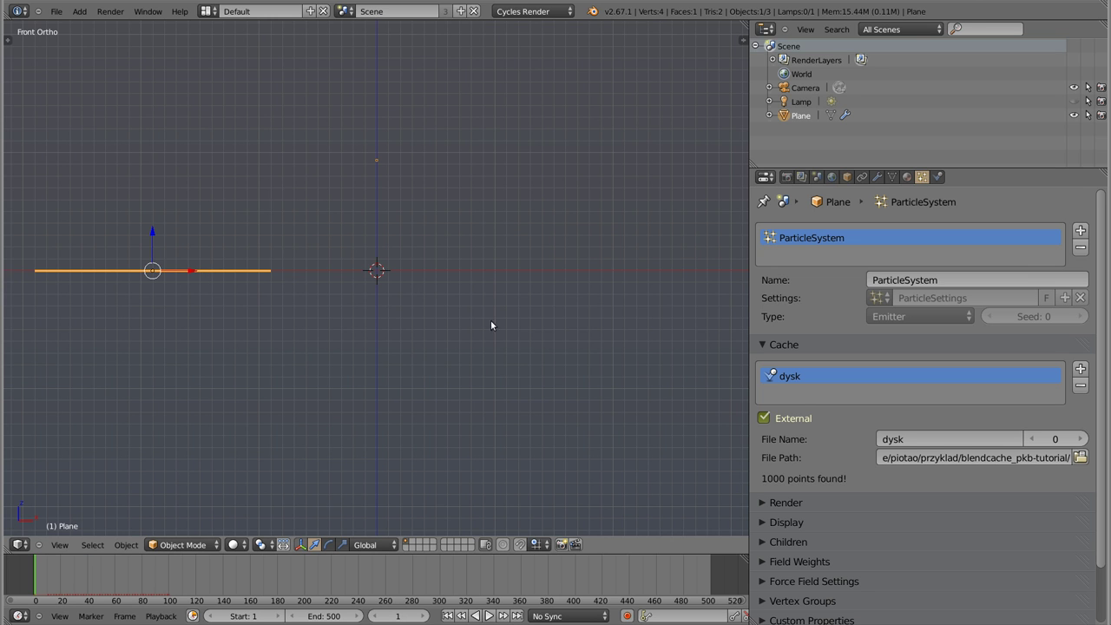
Replay the cache with the moved plane, then scrub the playhead to about frame 99.
{"action": "key", "text": "alt+a"}
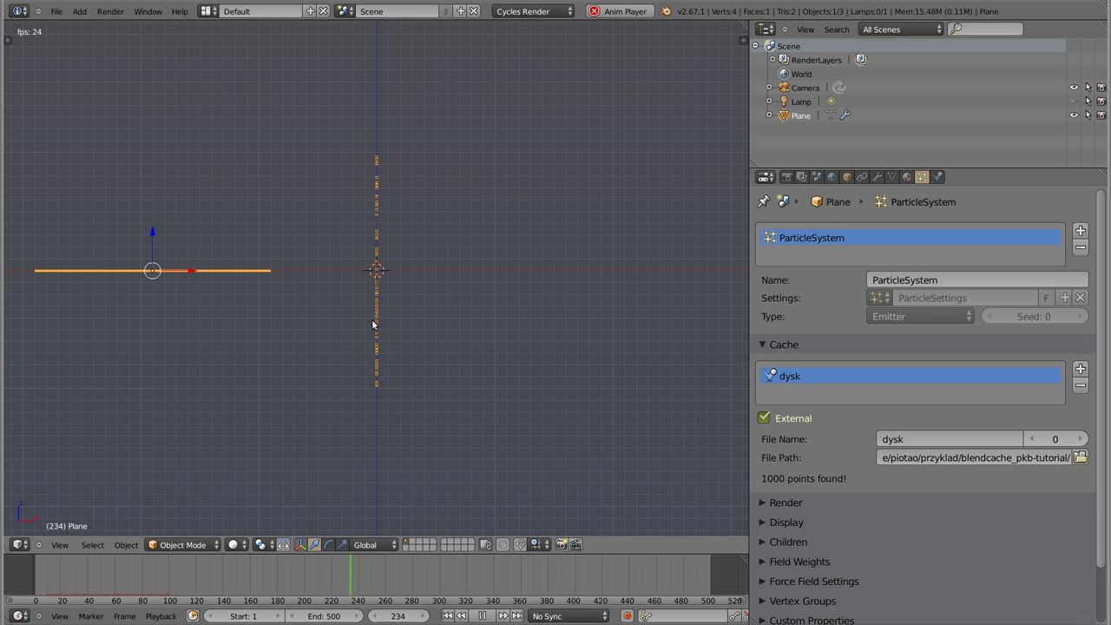
{"action": "key", "text": "Escape"}
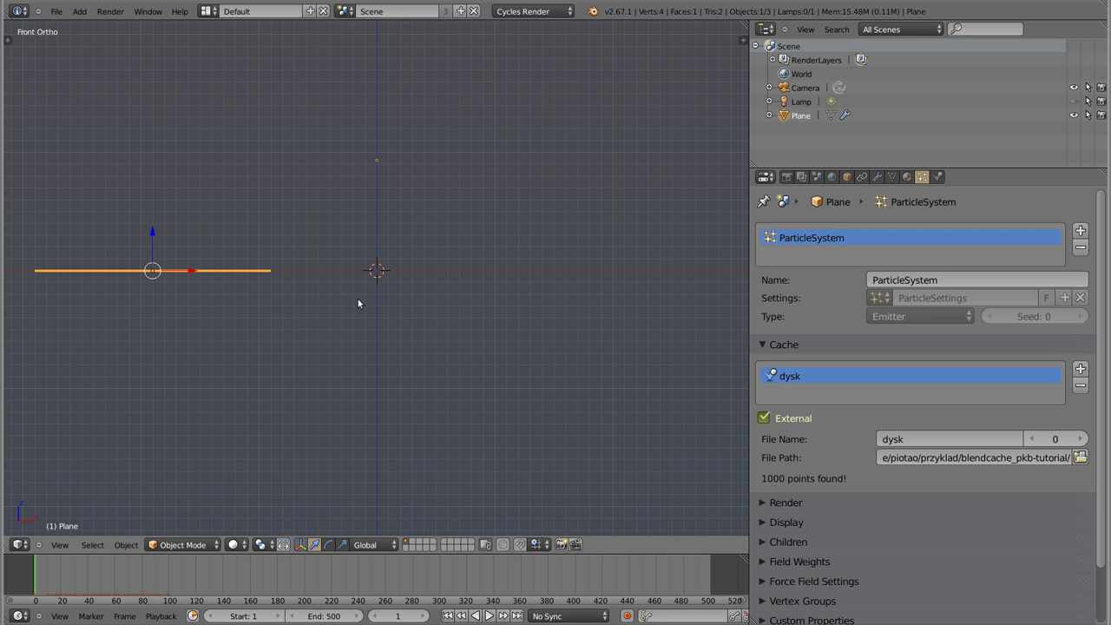
{"action": "left_click_drag", "start_coordinate": [177, 579], "coordinate": [170, 579]}
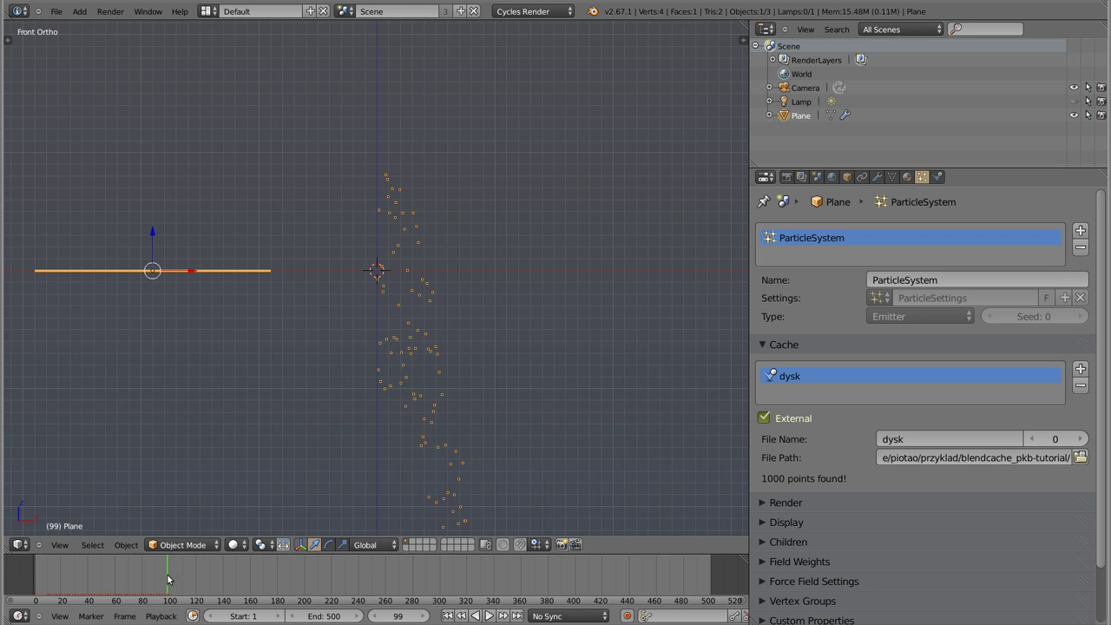
Set the end frame to 101 and play the cache, orbiting then returning to Front view.
{"action": "key", "text": "e"}
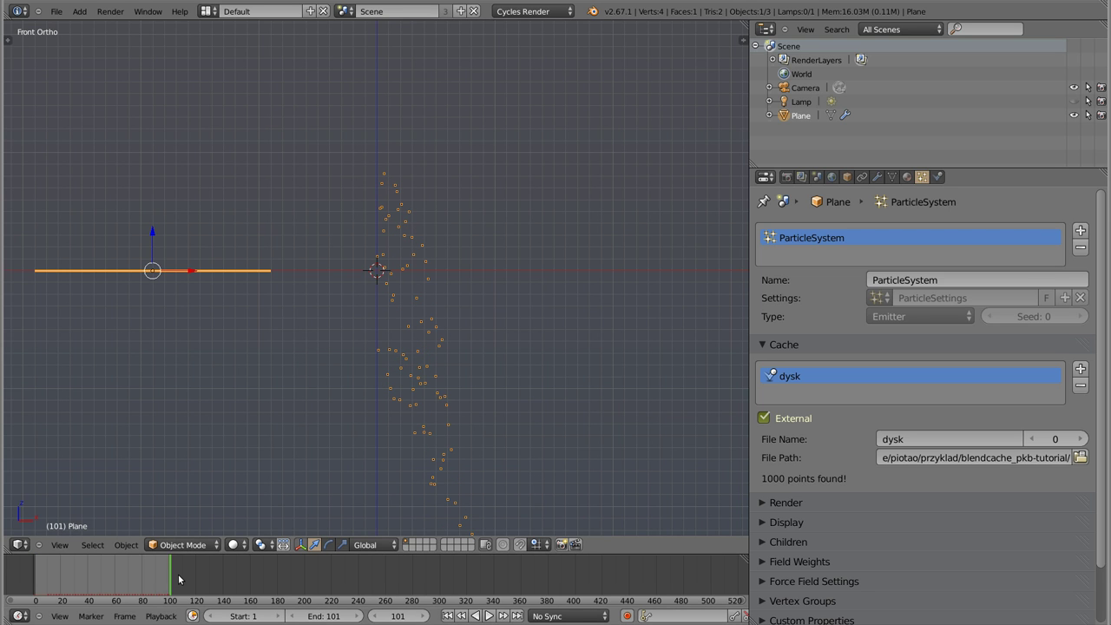
{"action": "key", "text": "Left"}
{"action": "key", "text": "alt+a"}
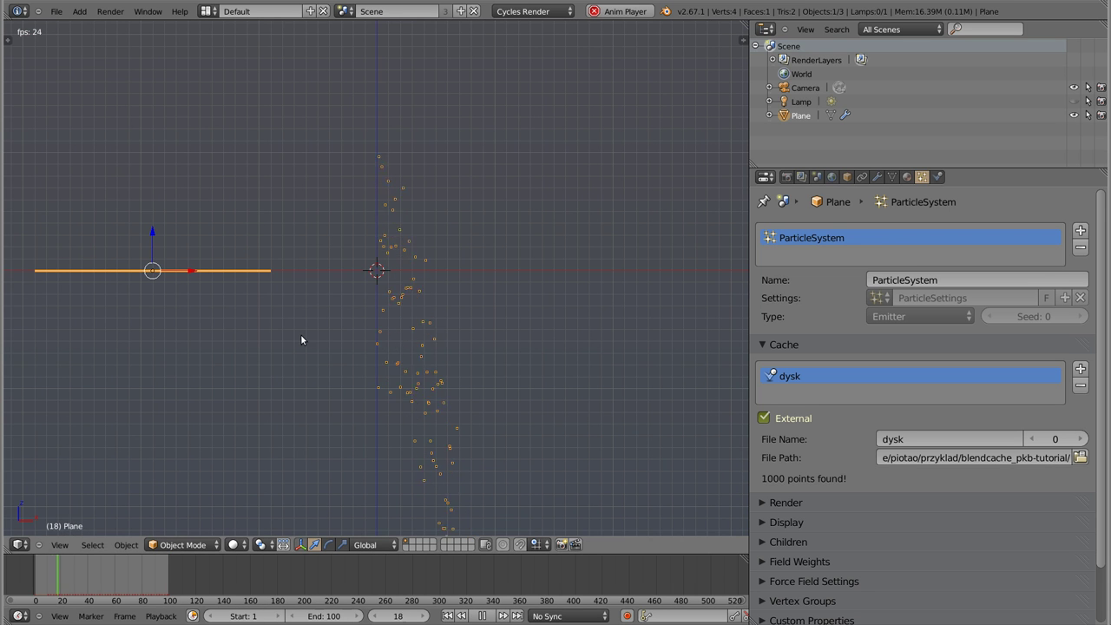
{"action": "mouse_move", "coordinate": [402, 293]}
{"action": "middle_mouse_down"}
{"action": "mouse_move", "coordinate": [348, 308]}
{"action": "mouse_move", "coordinate": [360, 304]}
{"action": "middle_mouse_up"}
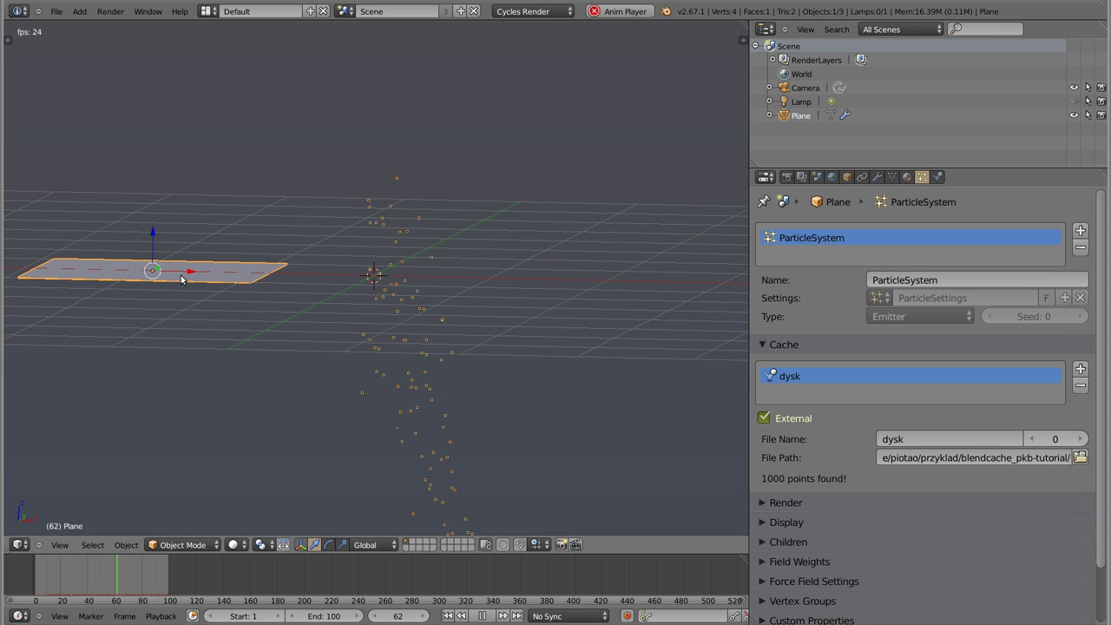
{"action": "key", "text": "KP_1"}
{"action": "scroll", "coordinate": [359, 330], "scroll_direction": "down", "scroll_amount": 3}
{"action": "mouse_move", "coordinate": [359, 330]}
{"action": "middle_mouse_down", "text": "shift"}
{"action": "mouse_move", "coordinate": [410, 246]}
{"action": "mouse_move", "coordinate": [390, 189]}
{"action": "middle_mouse_up", "text": "shift"}
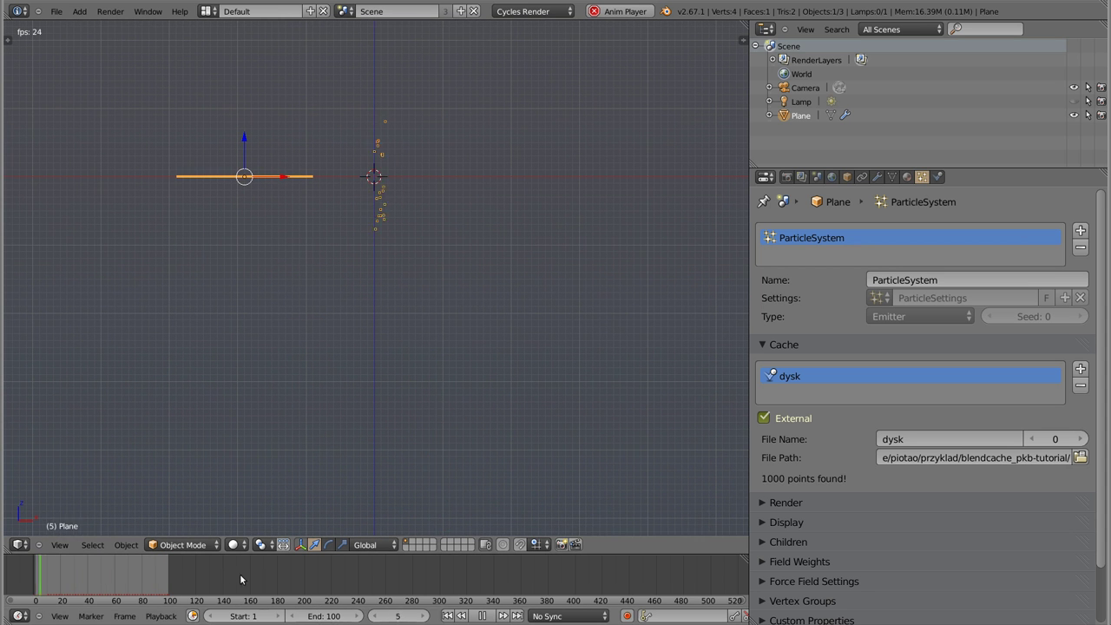
Stop playback and make frame 201 the scene's end frame.
{"action": "key", "text": "Escape"}
{"action": "left_click", "coordinate": [304, 585]}
{"action": "key", "text": "e"}
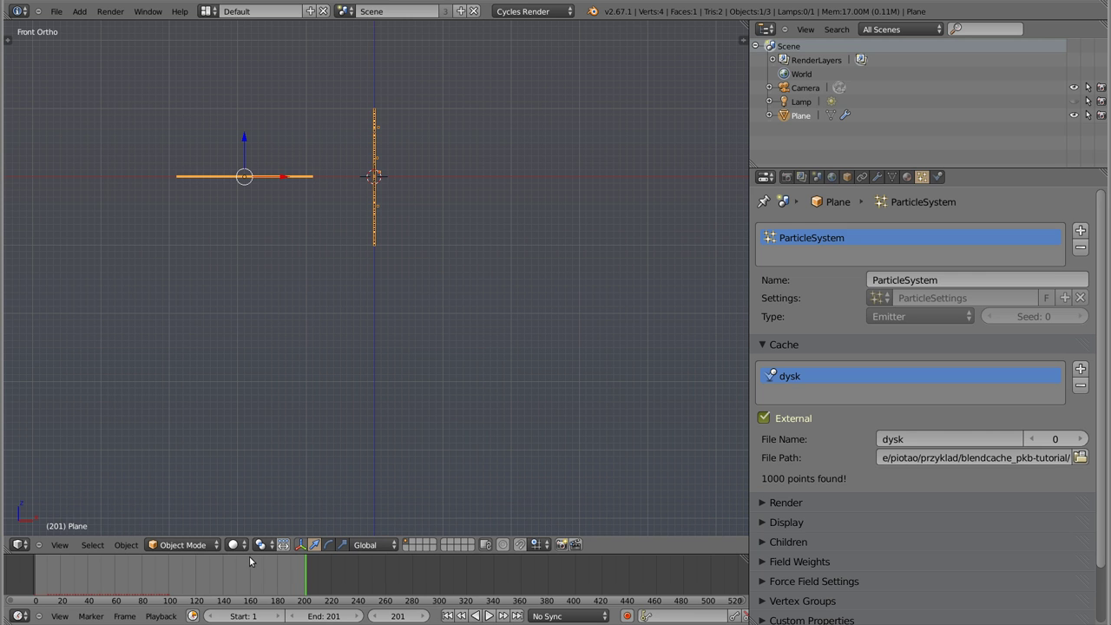
Scrub to frames 100 and 101 to inspect the particle trail, then return to the start.
{"action": "left_click", "coordinate": [168, 561]}
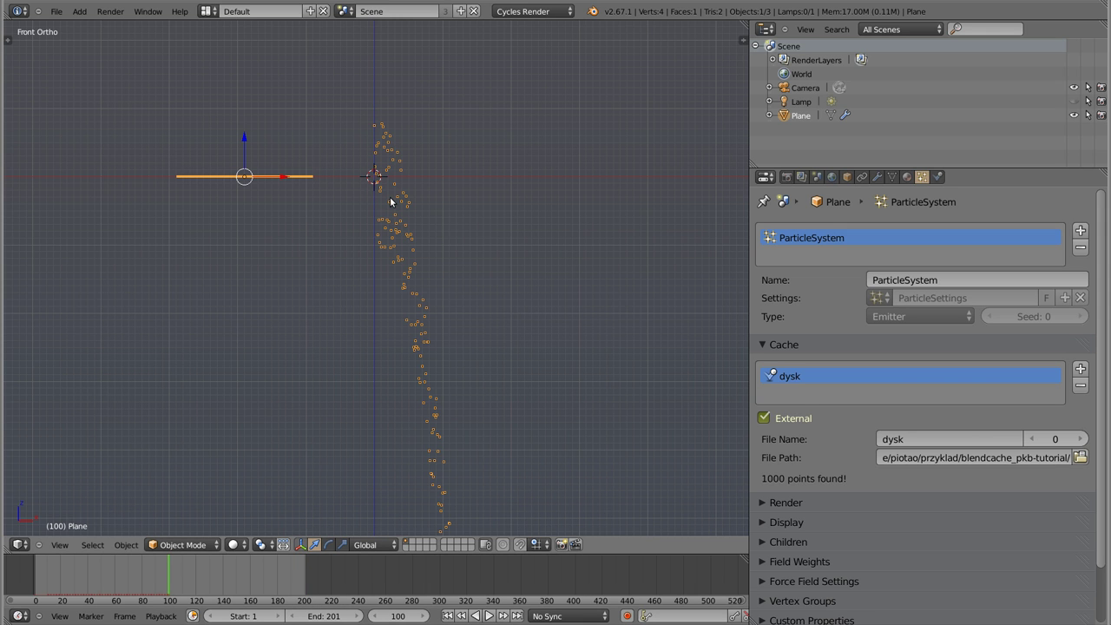
{"action": "left_click_drag", "start_coordinate": [168, 582], "coordinate": [170, 581]}
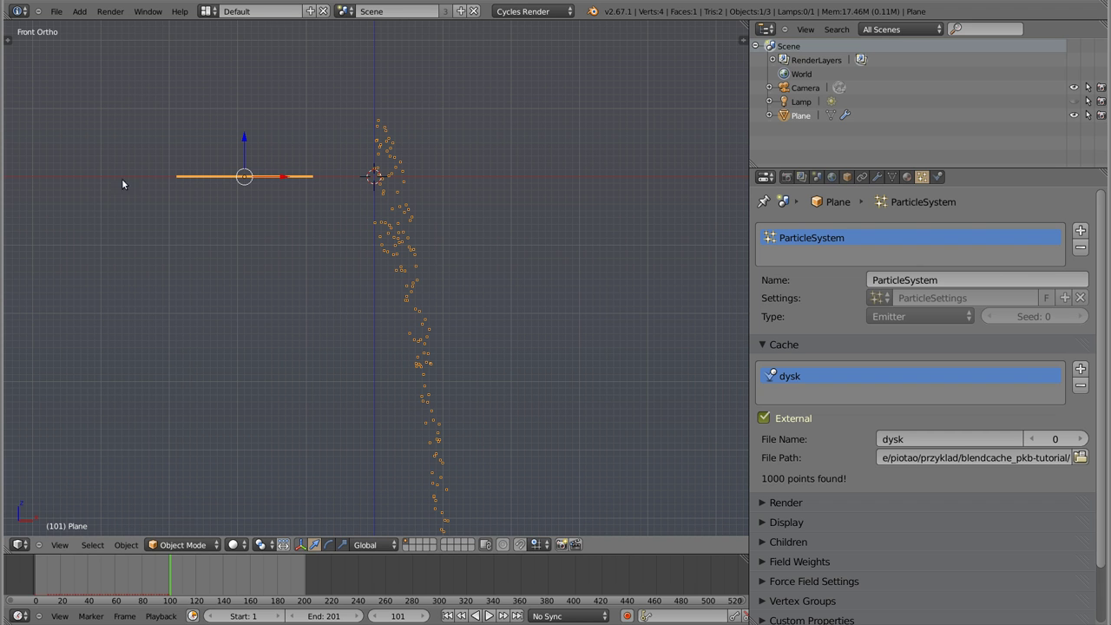
{"action": "left_click", "coordinate": [36, 589]}
Play the cache from frame 1, viewing from above and edge-on, then back in Front view.
{"action": "key", "text": "alt+a"}
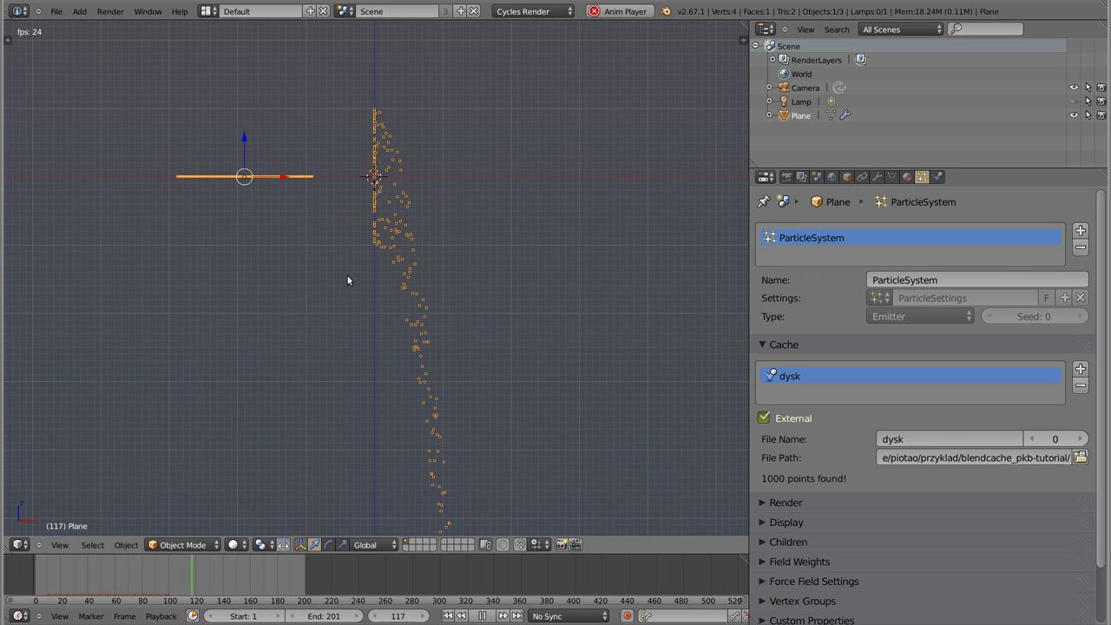
{"action": "mouse_move", "coordinate": [385, 211]}
{"action": "middle_mouse_down"}
{"action": "mouse_move", "coordinate": [342, 216]}
{"action": "mouse_move", "coordinate": [400, 203]}
{"action": "mouse_move", "coordinate": [400, 232]}
{"action": "middle_mouse_up"}
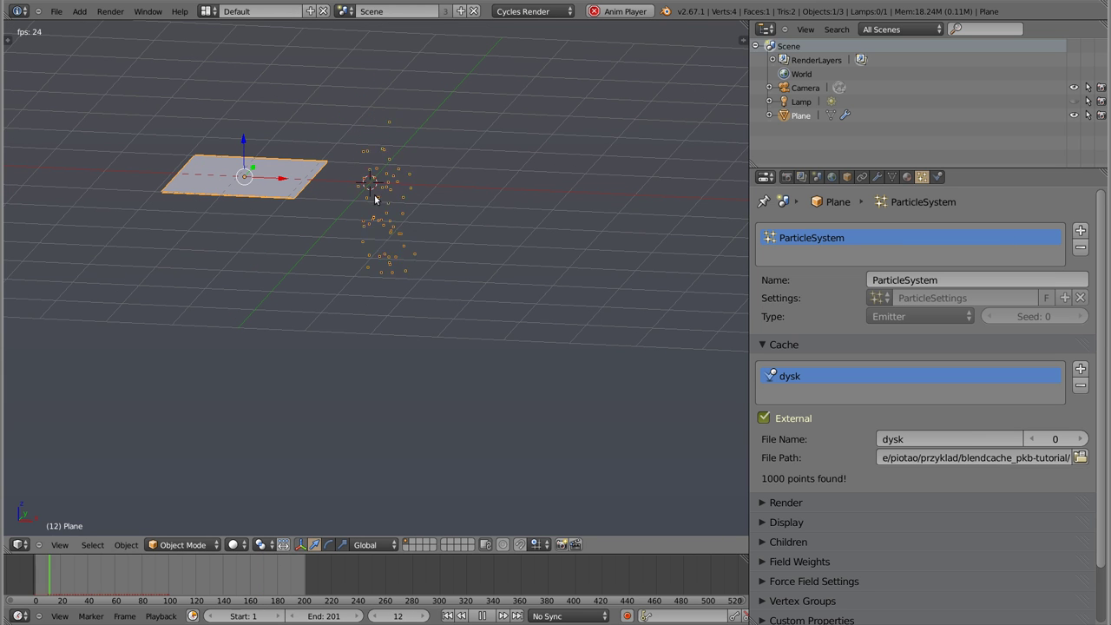
{"action": "middle_click_drag", "start_coordinate": [368, 252], "coordinate": [387, 211]}
{"action": "key", "text": "KP_1"}
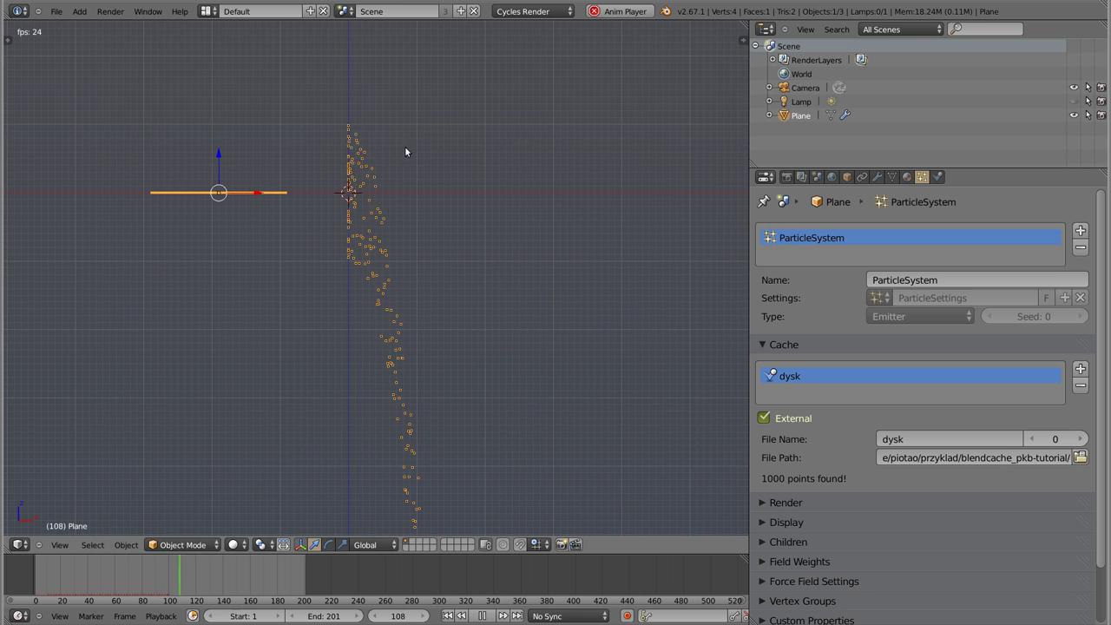
{"action": "middle_click_drag", "start_coordinate": [404, 146], "coordinate": [466, 57]}
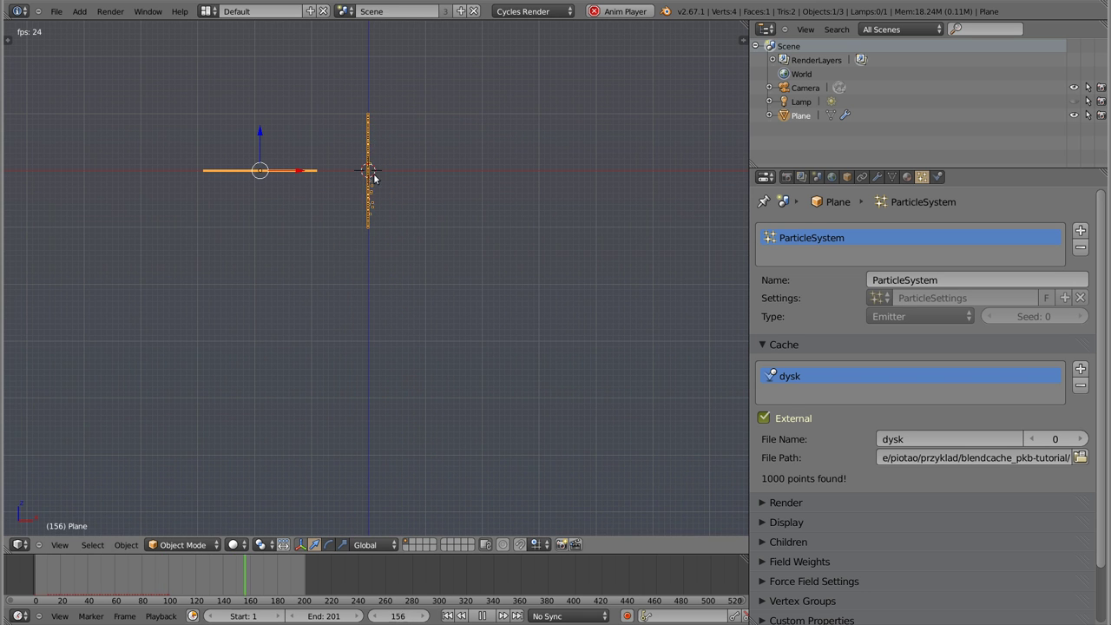
{"action": "scroll", "coordinate": [829, 504], "scroll_direction": "down", "scroll_amount": 2}
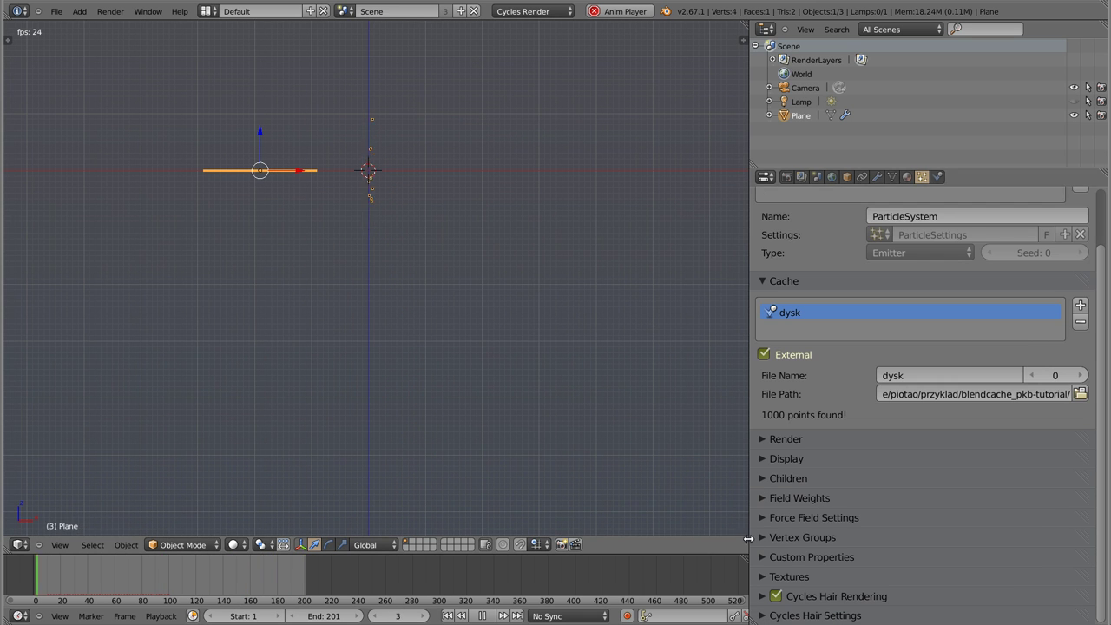
Drag the Field Weights Gravity value to 0.000, then stop playback at frame 1.
{"action": "left_click", "coordinate": [762, 498]}
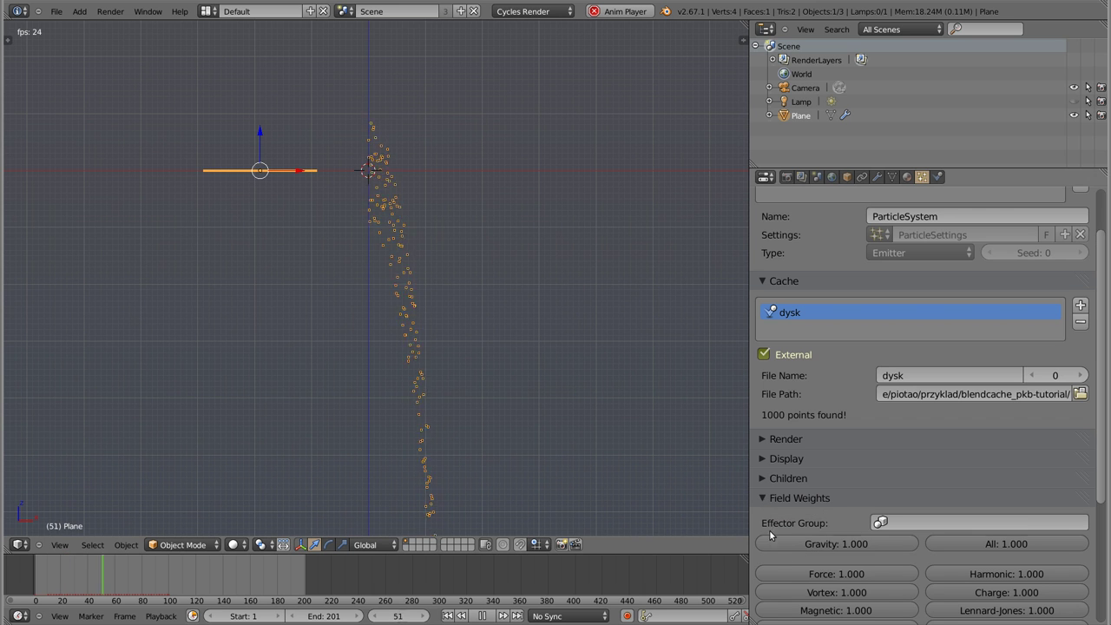
{"action": "left_click_drag", "start_coordinate": [894, 543], "coordinate": [764, 543]}
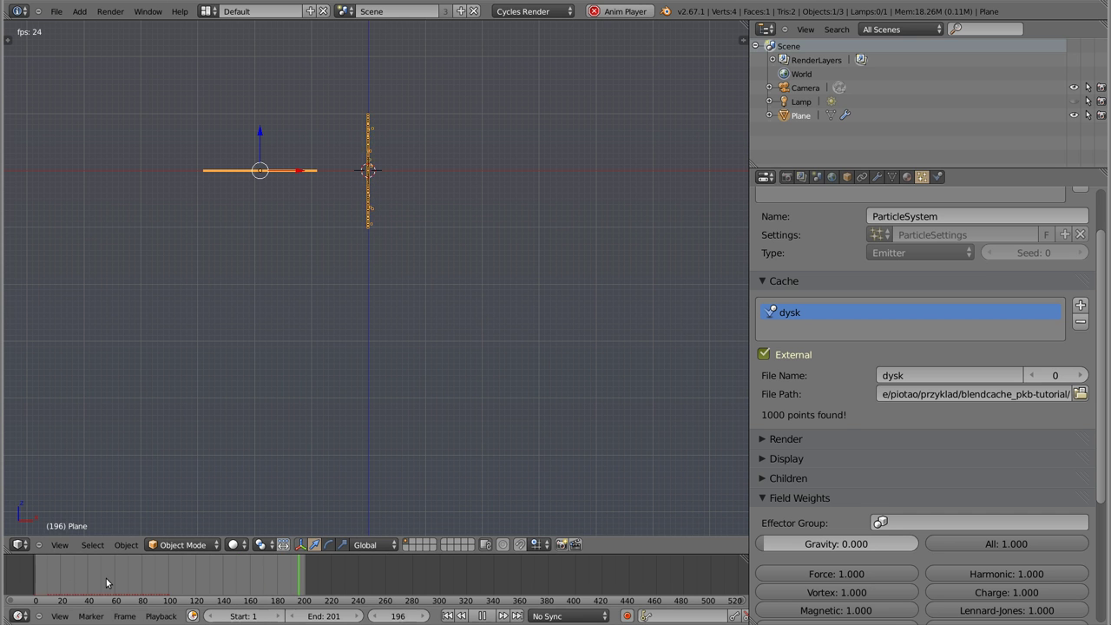
{"action": "middle_click_drag", "start_coordinate": [298, 124], "coordinate": [452, 165]}
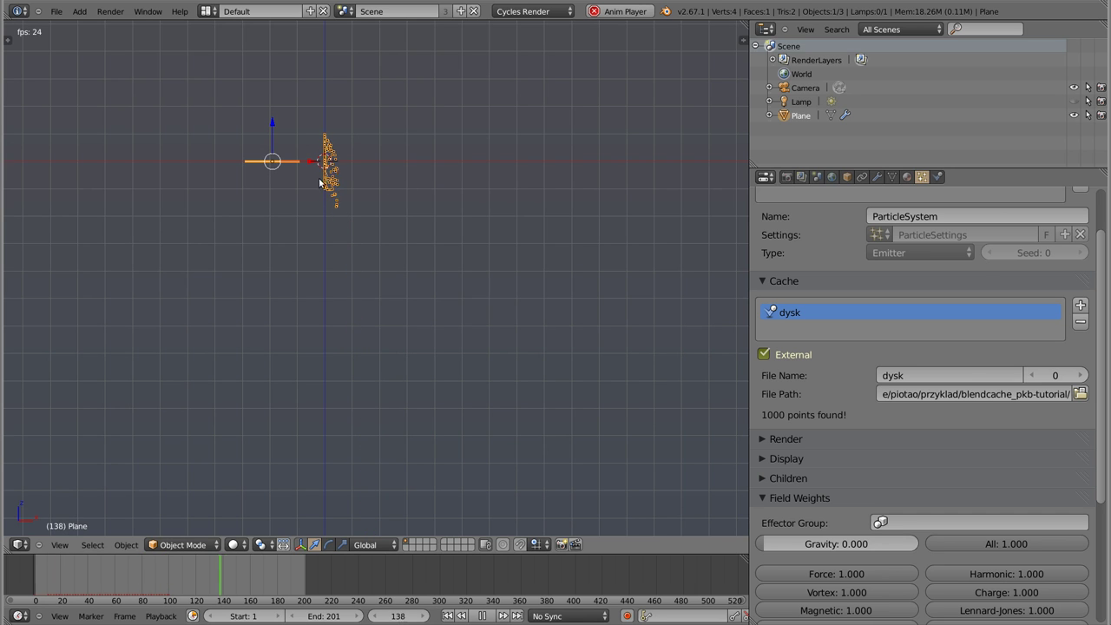
{"action": "key", "text": "Escape"}
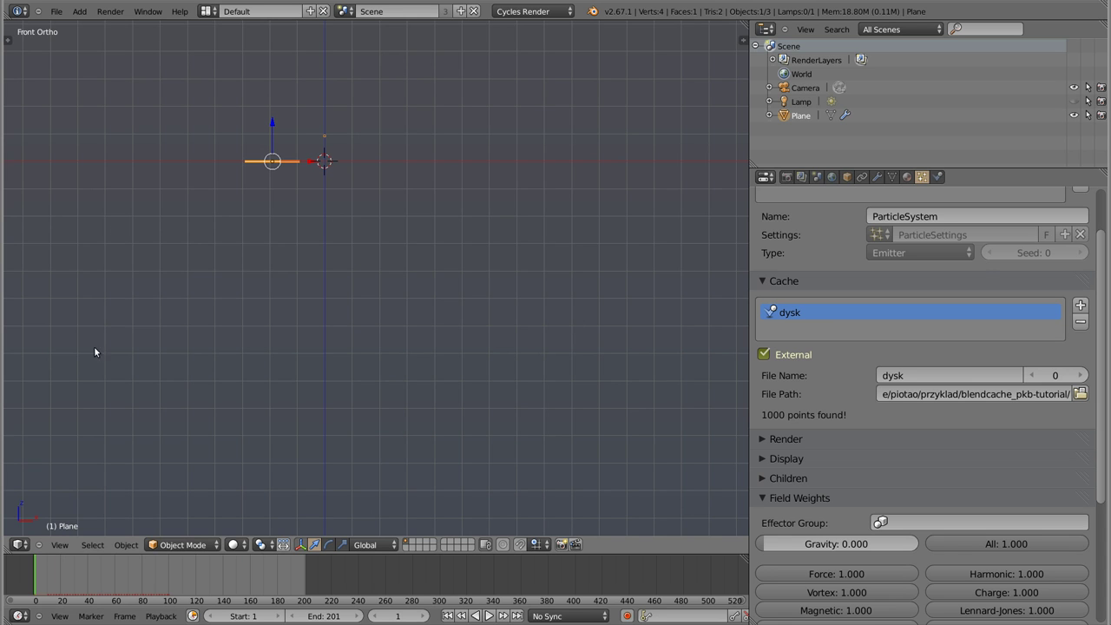
Rotate the plane 90° upright and snap it onto the 3D cursor.
{"action": "key", "text": "r"}
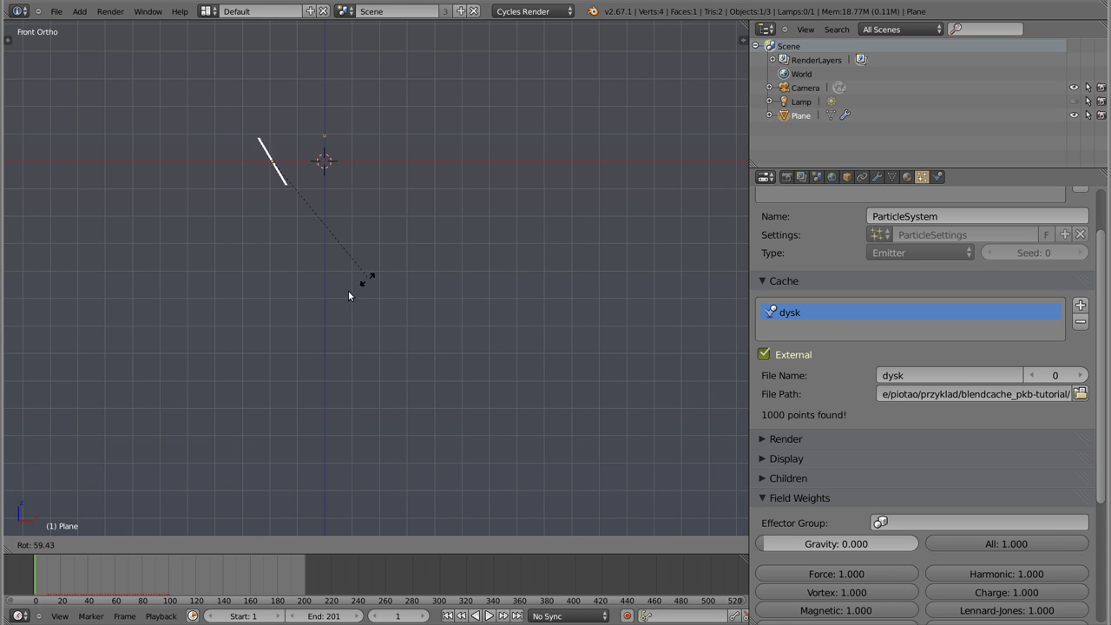
{"action": "left_click", "coordinate": [293, 297]}
{"action": "key", "text": "shift+s"}
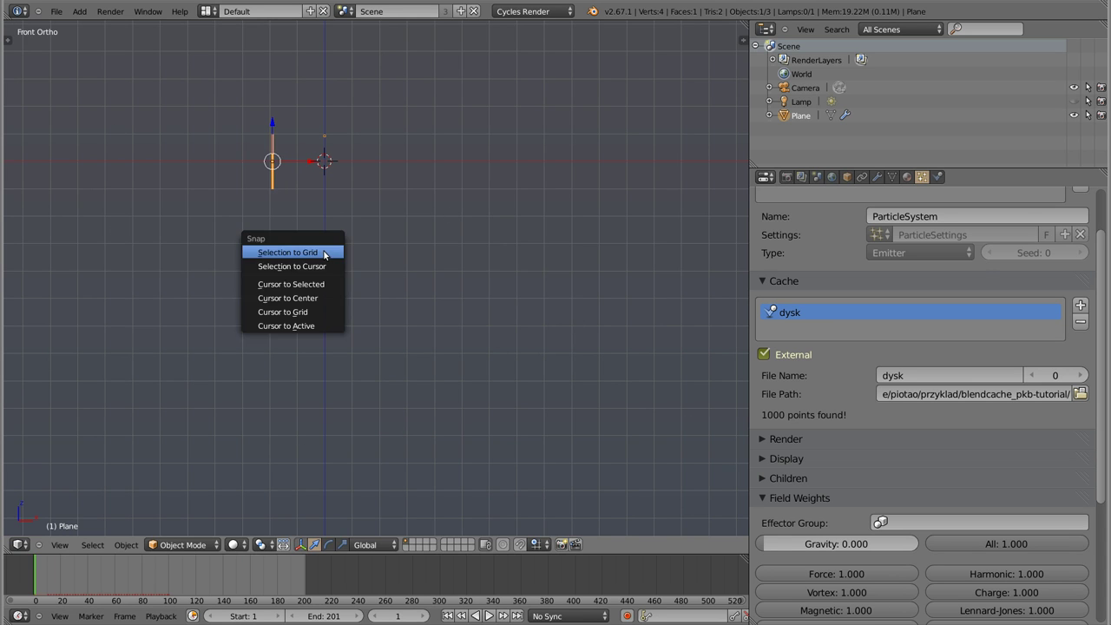
{"action": "key", "text": "g"}
{"action": "left_click", "coordinate": [349, 208]}
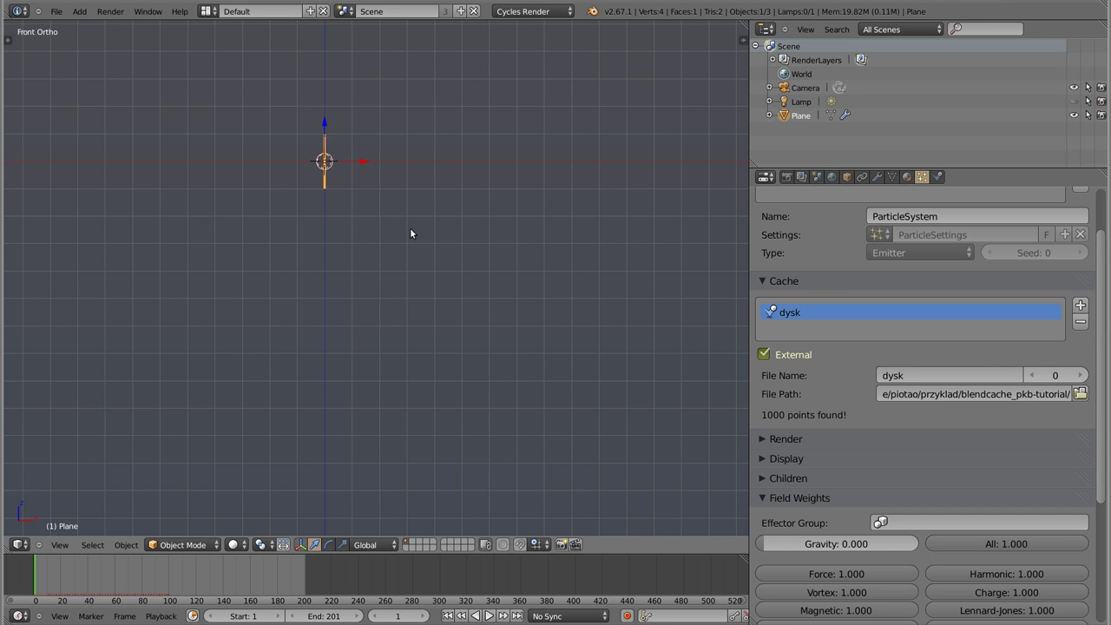
Replay the dysk cache in a perspective view to confirm the particles are unchanged.
{"action": "key", "text": "alt+a"}
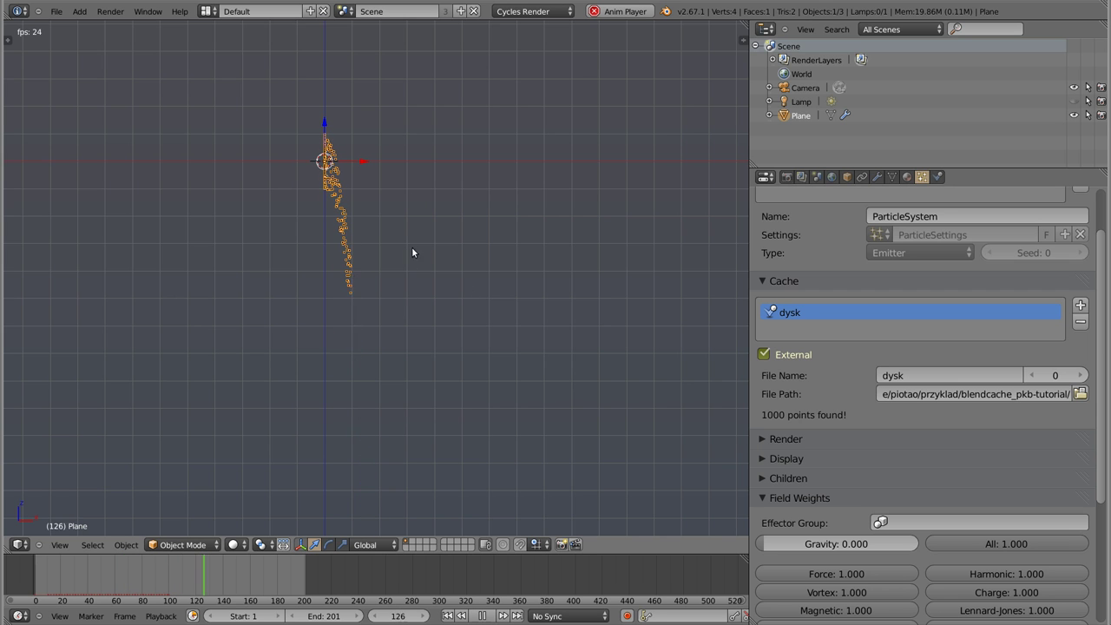
{"action": "mouse_move", "coordinate": [387, 221]}
{"action": "middle_mouse_down"}
{"action": "mouse_move", "coordinate": [325, 225]}
{"action": "mouse_move", "coordinate": [376, 237]}
{"action": "mouse_move", "coordinate": [397, 298]}
{"action": "mouse_move", "coordinate": [432, 141]}
{"action": "mouse_move", "coordinate": [468, 135]}
{"action": "middle_mouse_up"}
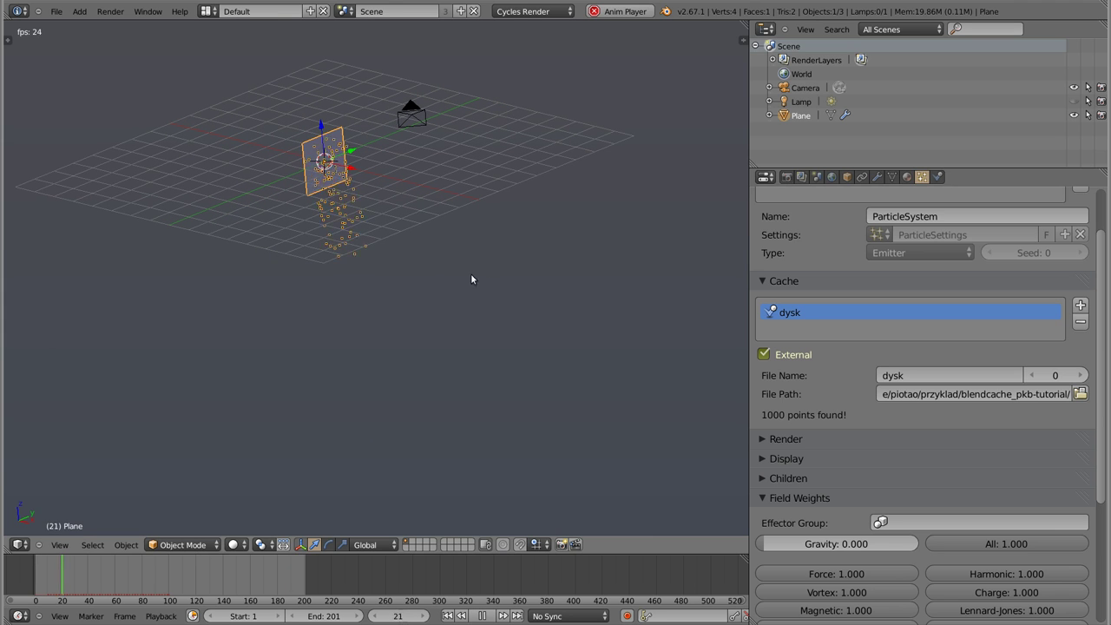
{"action": "key", "text": "Escape"}
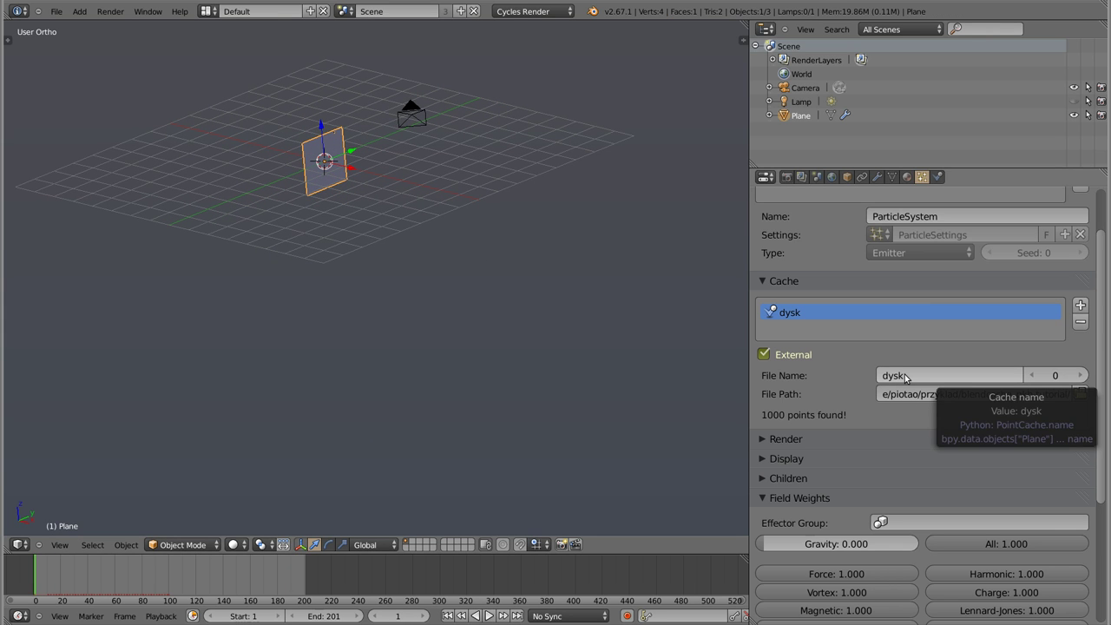
Collapse the Cache panel and scroll the particle properties back to the top.
{"action": "mouse_move", "coordinate": [356, 236]}
{"action": "middle_mouse_down"}
{"action": "mouse_move", "coordinate": [376, 226]}
{"action": "mouse_move", "coordinate": [371, 243]}
{"action": "middle_mouse_up"}
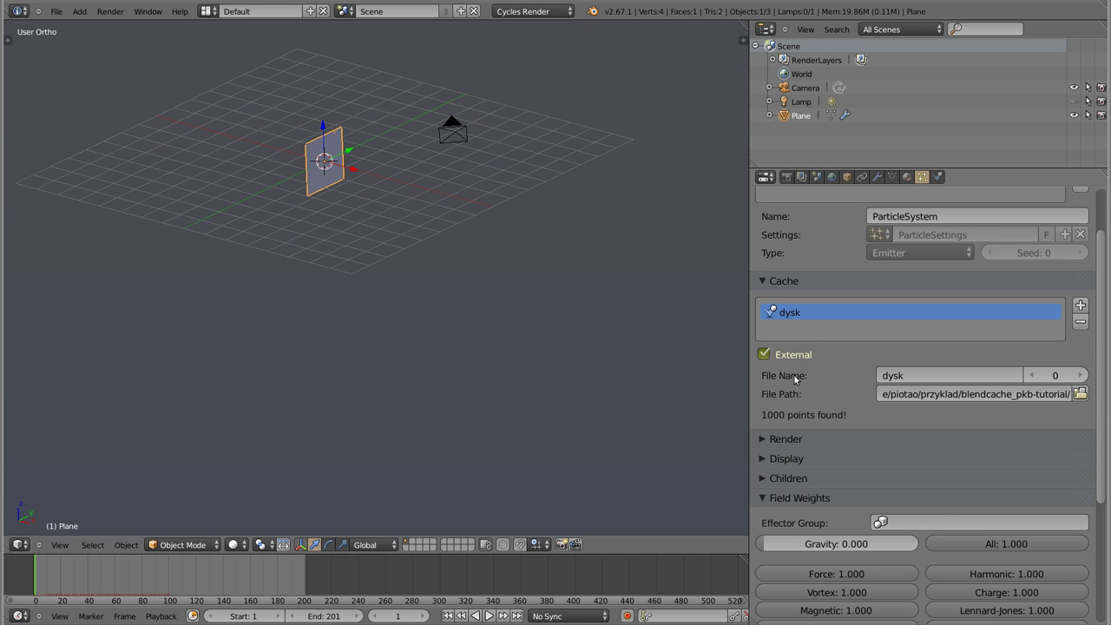
{"action": "left_click", "coordinate": [763, 281]}
{"action": "scroll", "coordinate": [799, 381], "scroll_direction": "up", "scroll_amount": 3}
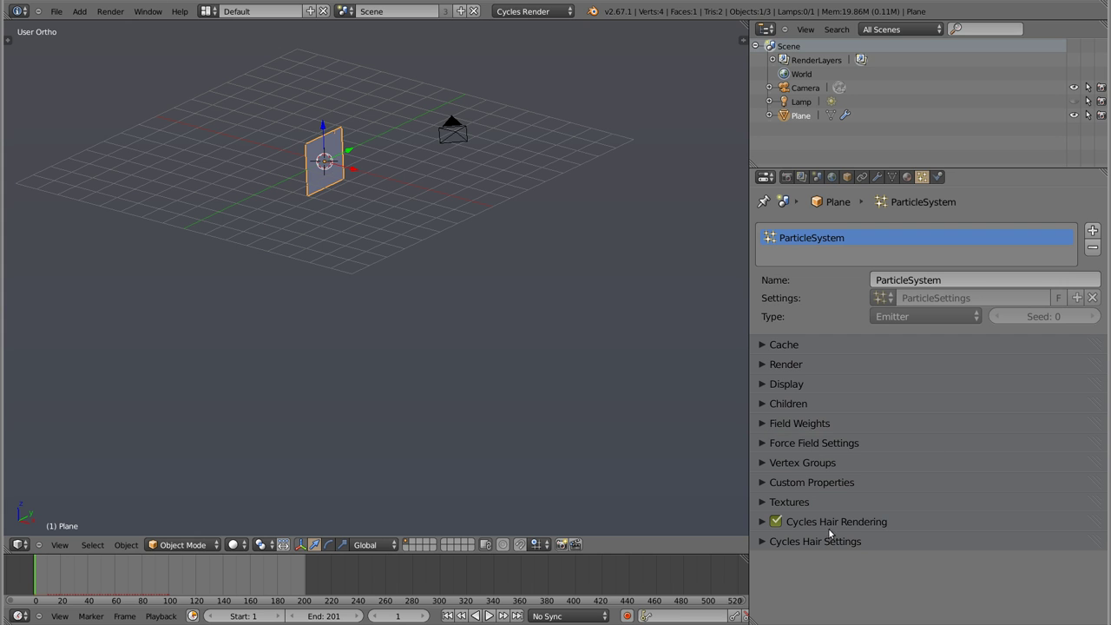
{"action": "mouse_move", "coordinate": [330, 197]}
{"action": "middle_mouse_down"}
{"action": "mouse_move", "coordinate": [479, 277]}
{"action": "mouse_move", "coordinate": [474, 290]}
{"action": "middle_mouse_up"}
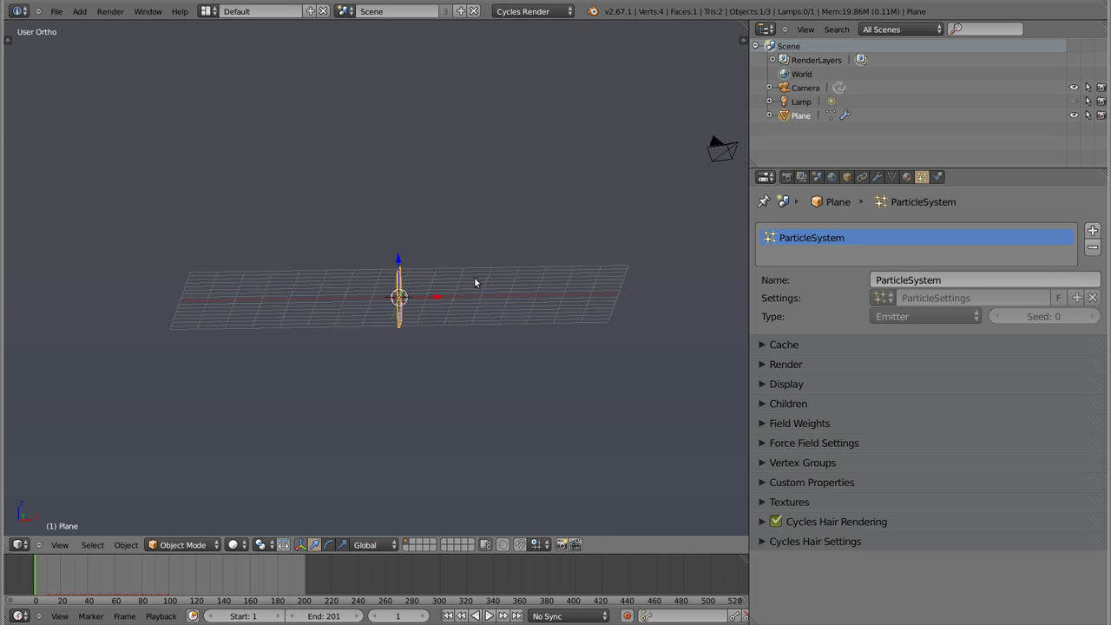